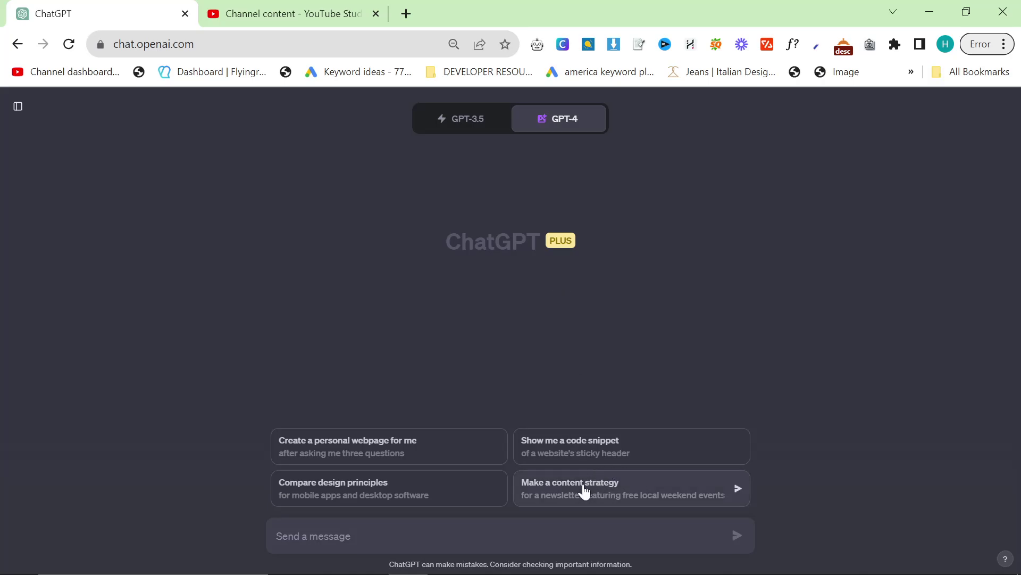
Switch to YouTube Studio and review the view counts of the recent videos in the channel content list.
left_click(325, 13)
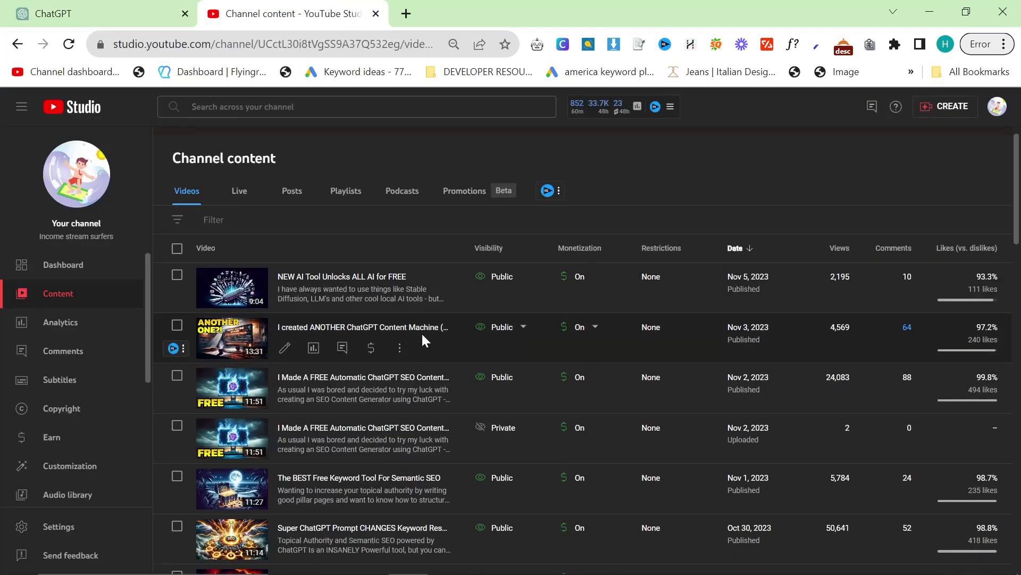
scroll(422, 339, "down", 1)
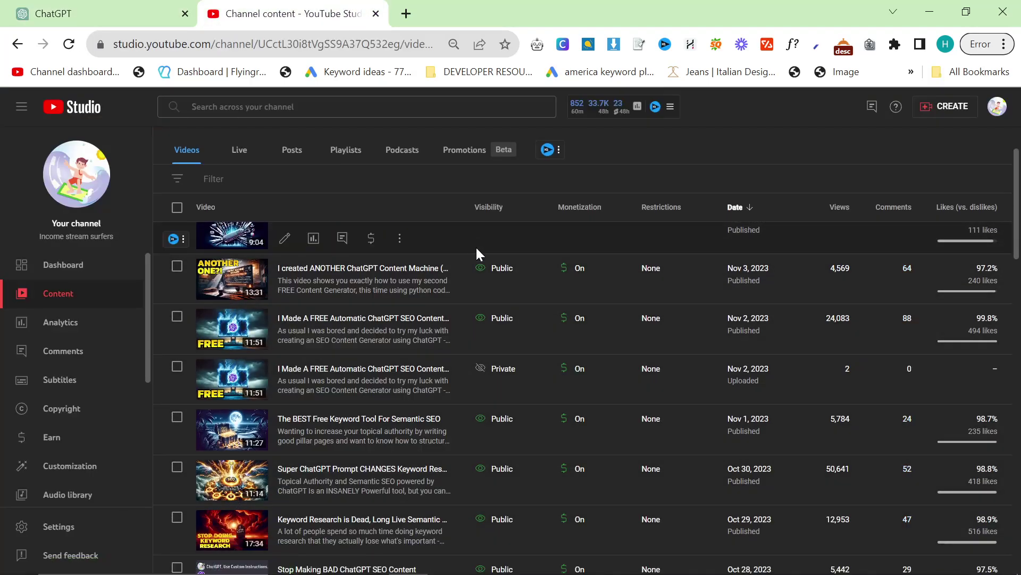
scroll(718, 500, "down", 2)
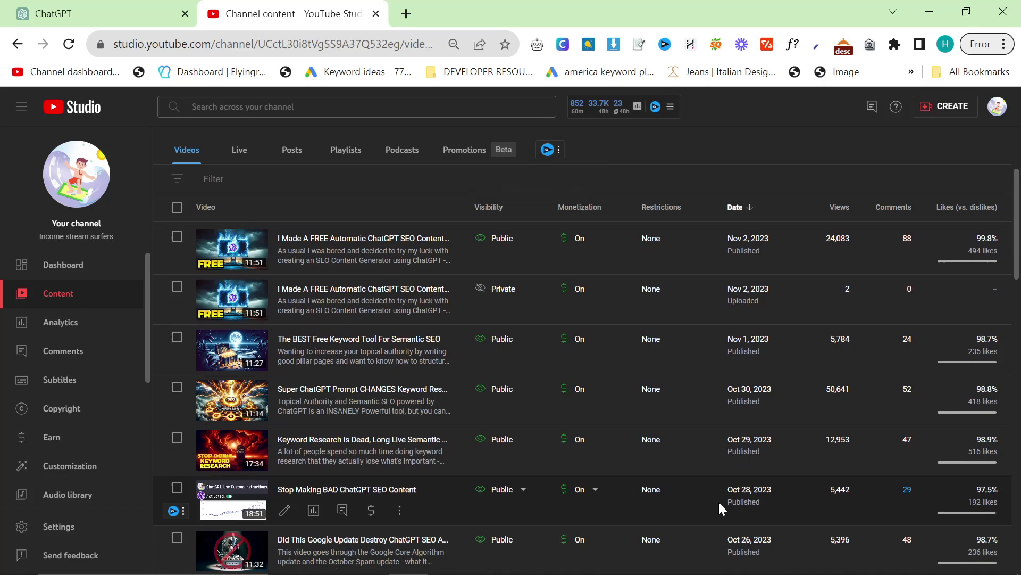
scroll(718, 500, "up", 2)
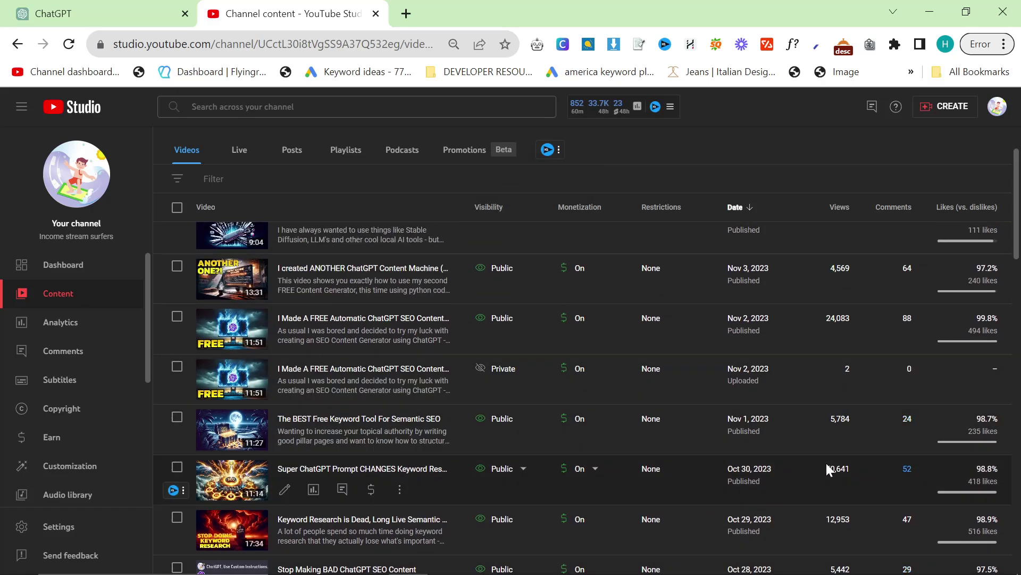
left_click_drag(825, 466, 858, 470)
left_click_drag(827, 519, 853, 522)
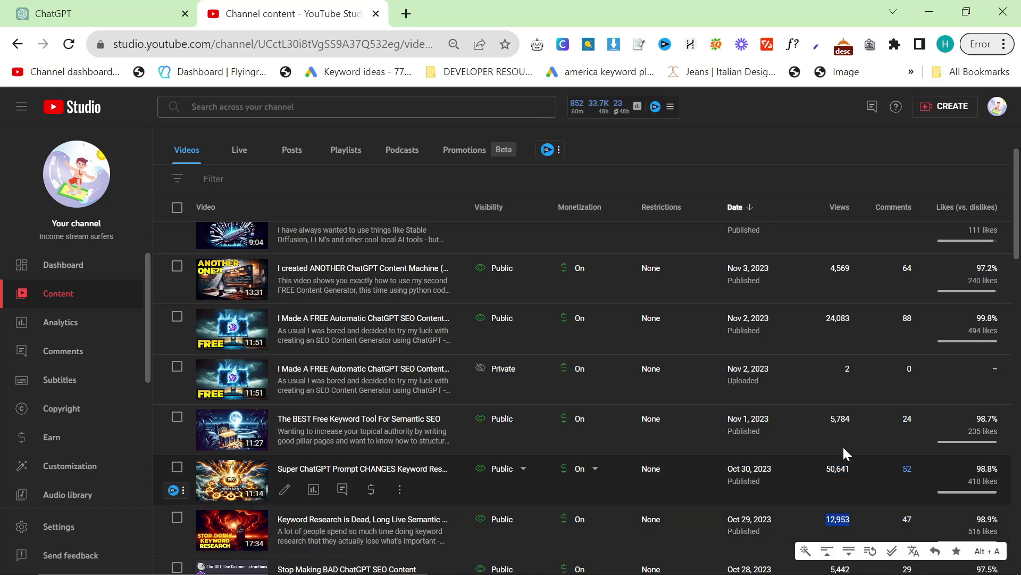
left_click(723, 155)
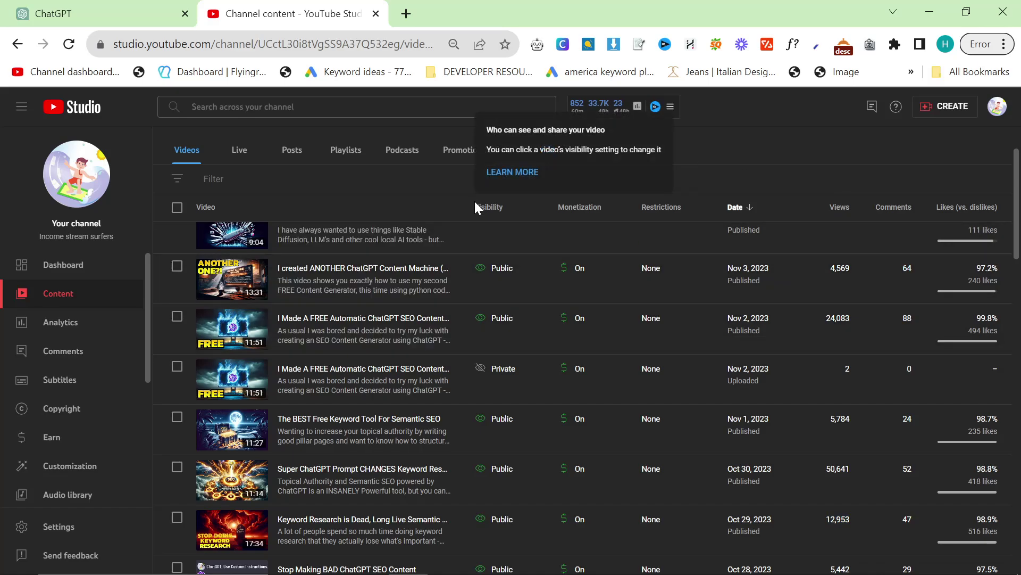
Switch to the TubeLaunchPad channel's browser window, open its public channel page and look through its videos and channel description.
key("alt+Tab")
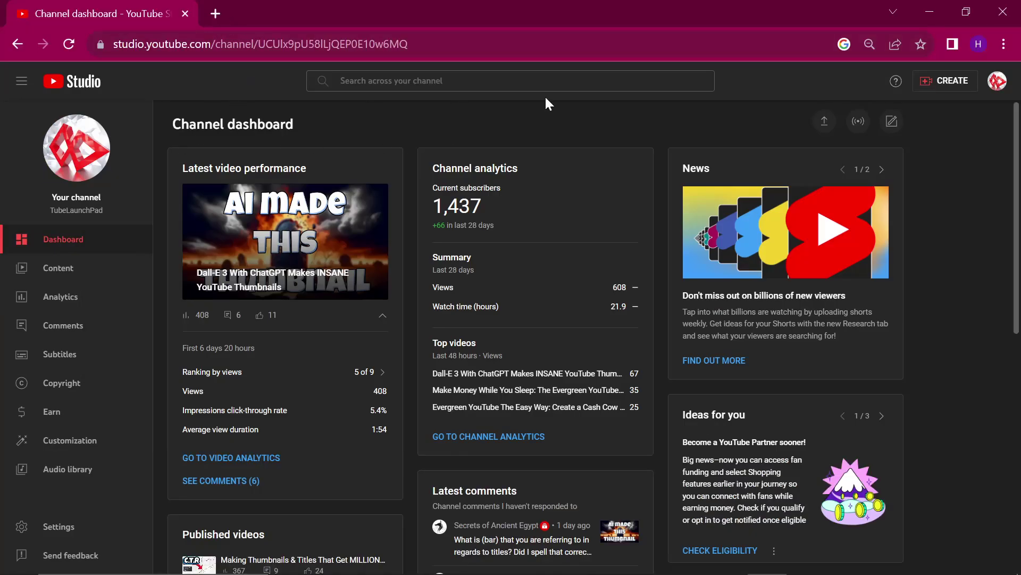
left_click(998, 81)
left_click(908, 154)
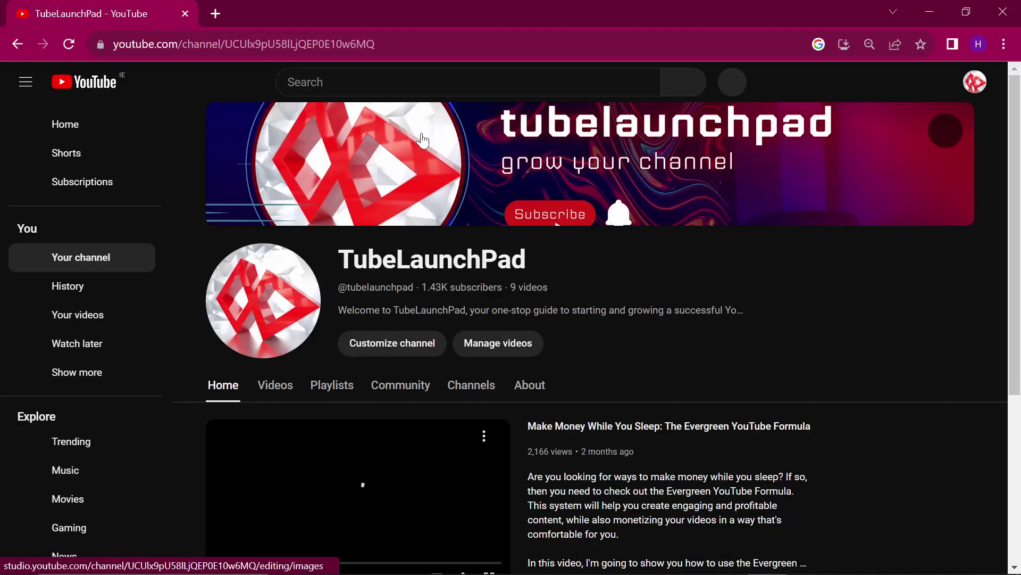
left_click(276, 384)
scroll(340, 389, "down", 2)
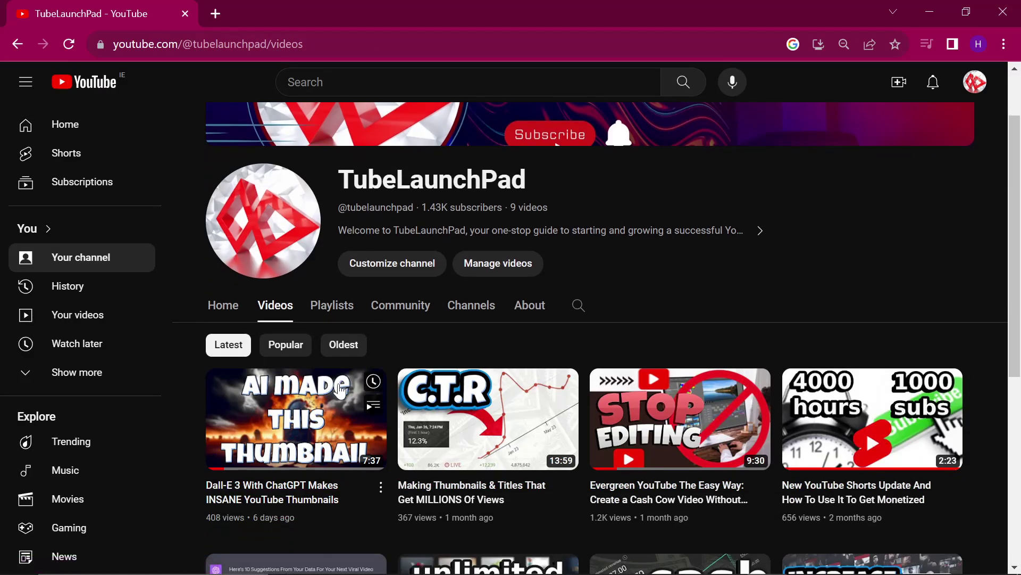
scroll(341, 391, "down", 5)
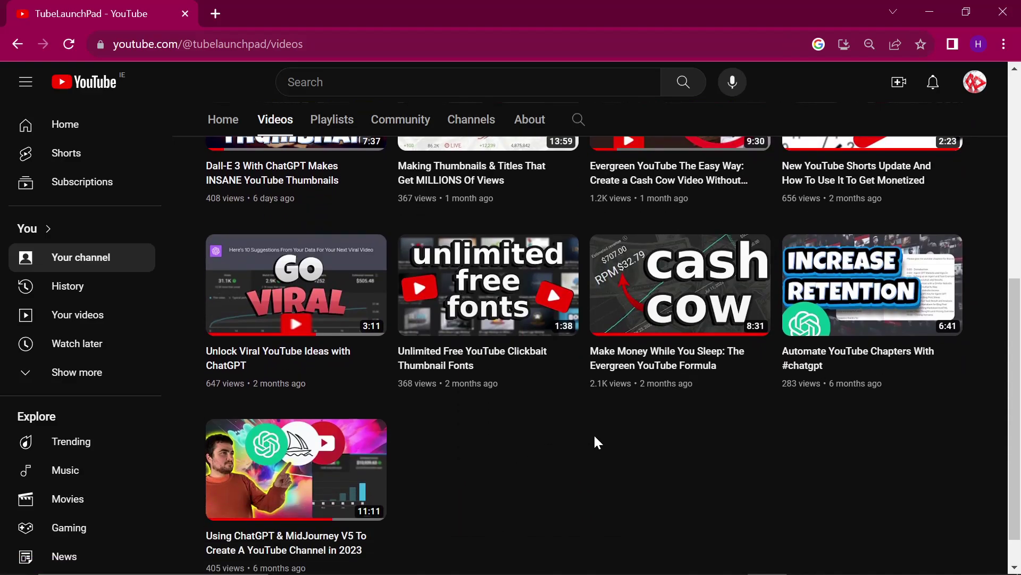
scroll(594, 433, "up", 8)
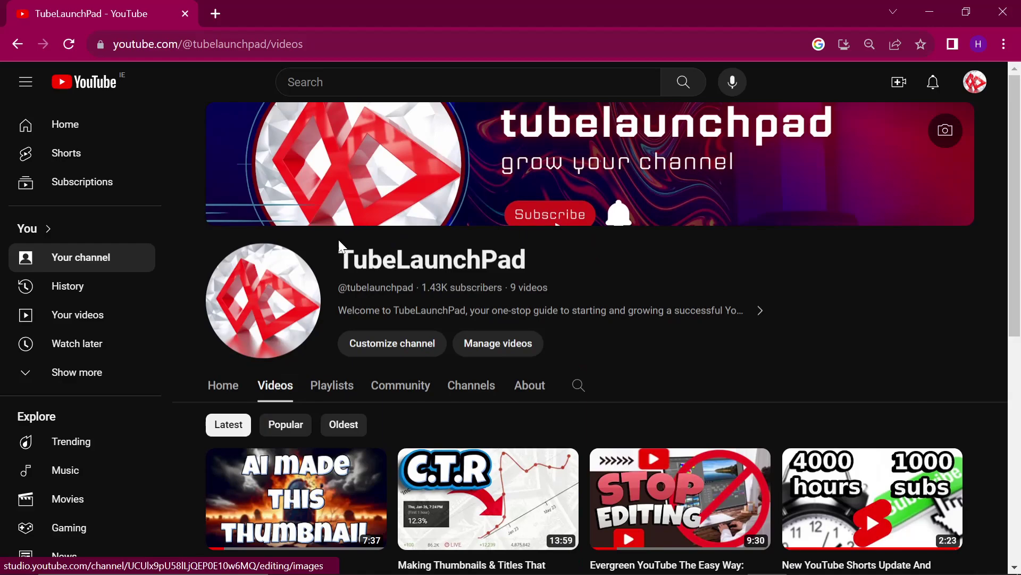
left_click_drag(347, 287, 402, 287)
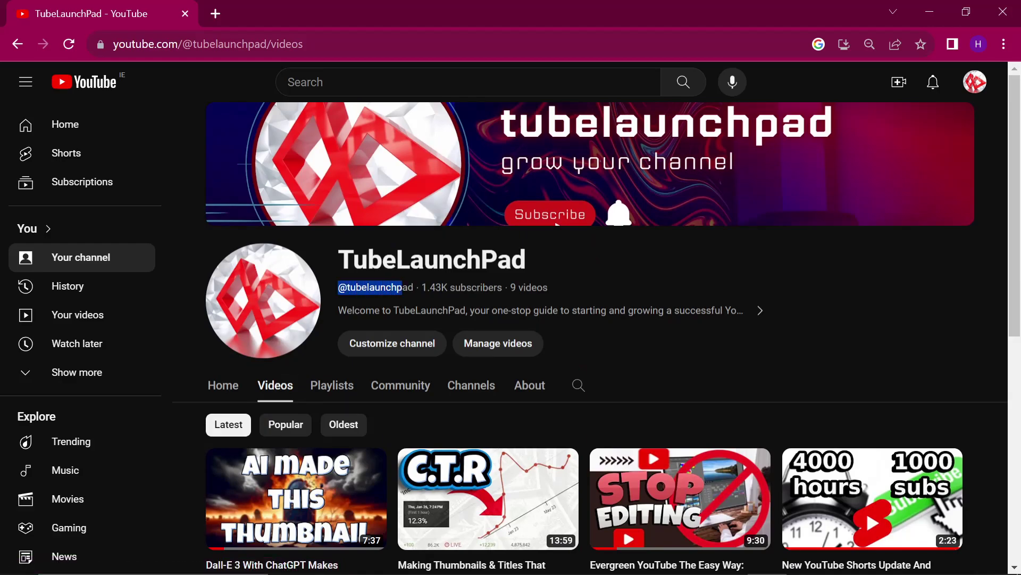
left_click_drag(642, 303, 340, 253)
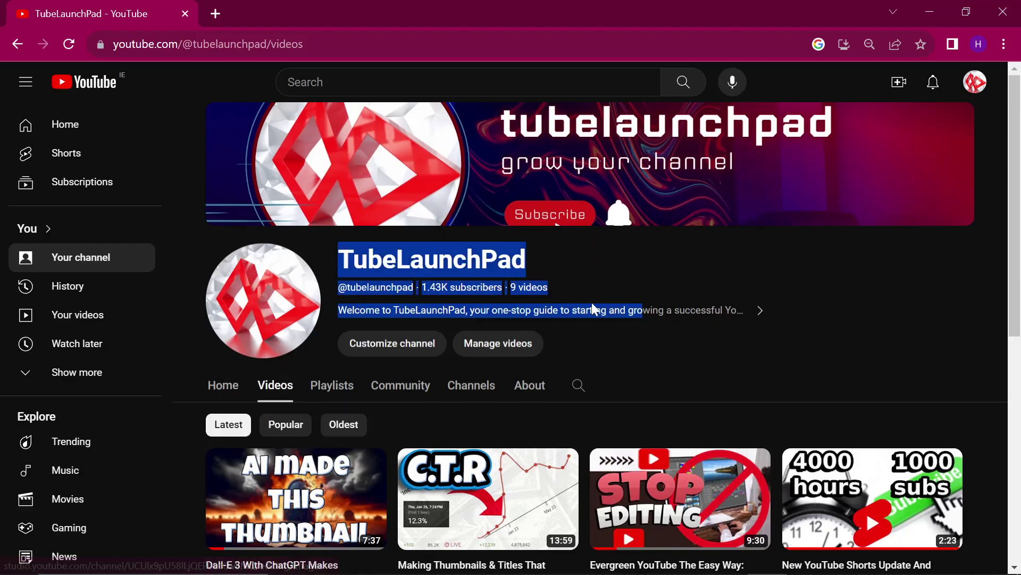
left_click_drag(791, 327, 323, 255)
left_click(583, 269)
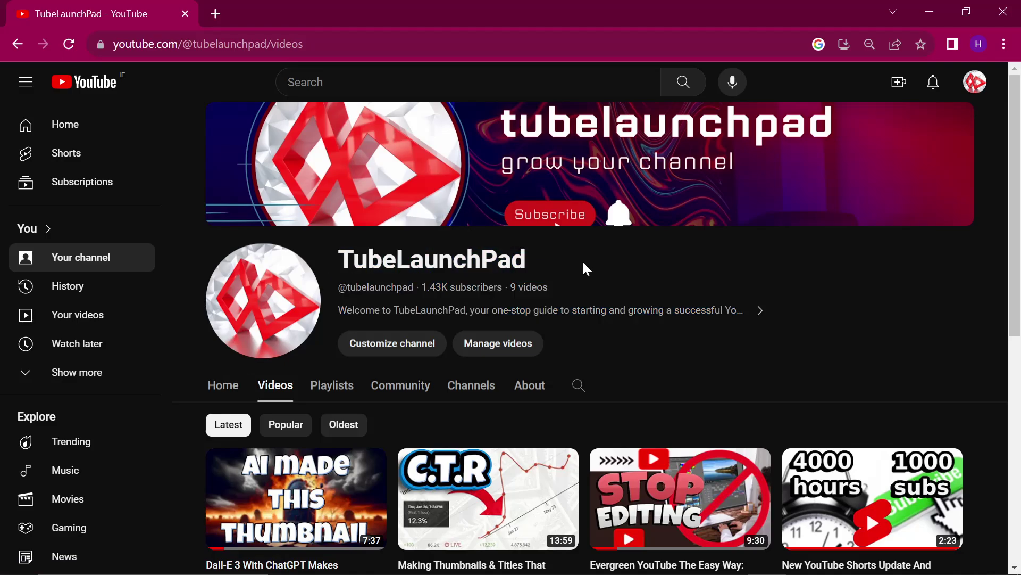
Return to the Income stream surfers content list and open the details of "Turn Yourself Into A ChatGPT SEO Content Strategy".
key("alt+Tab")
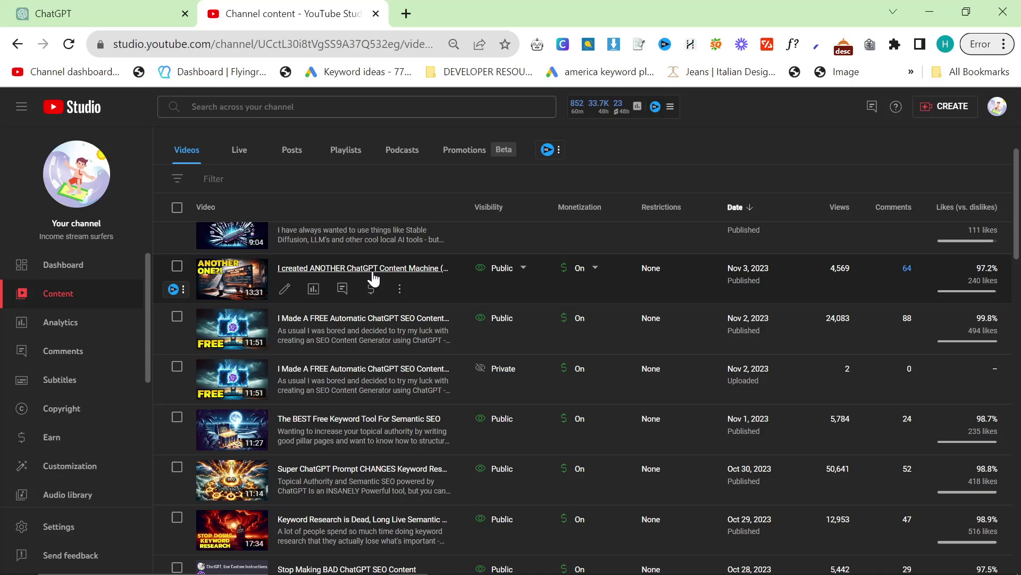
scroll(652, 402, "down", 1)
scroll(652, 403, "up", 2)
scroll(651, 400, "up", 3)
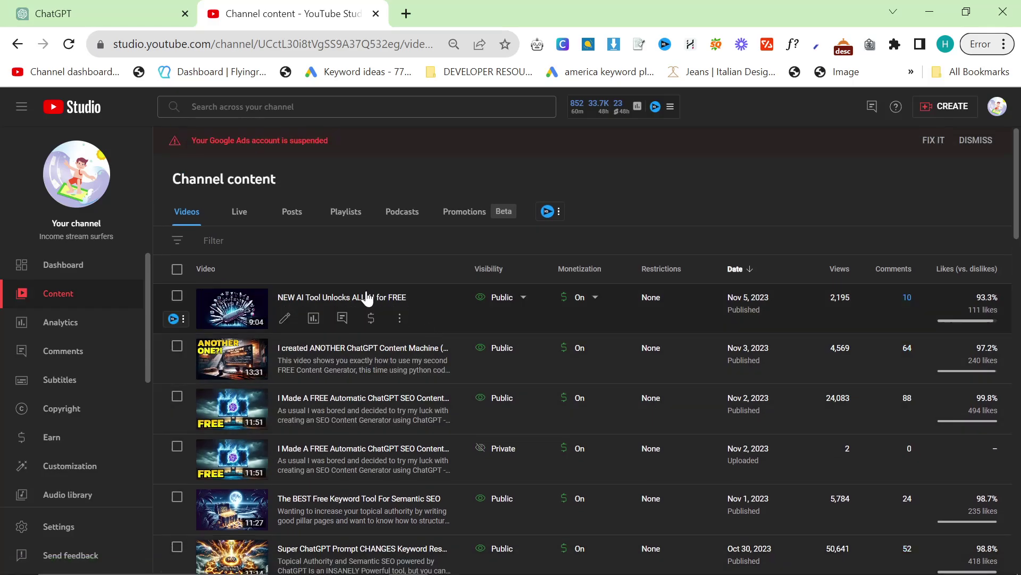
scroll(400, 347, "down", 5)
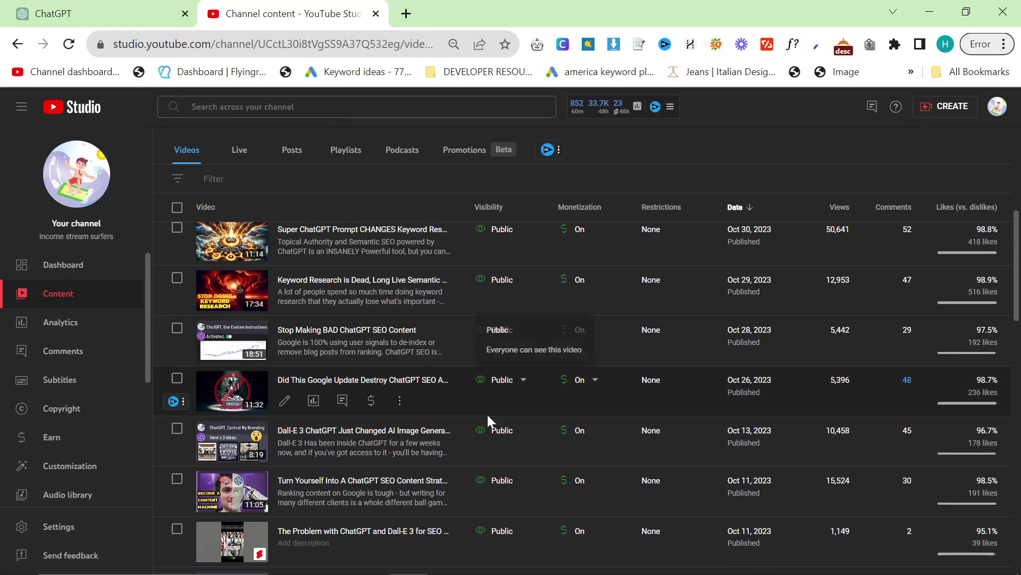
scroll(454, 446, "down", 1)
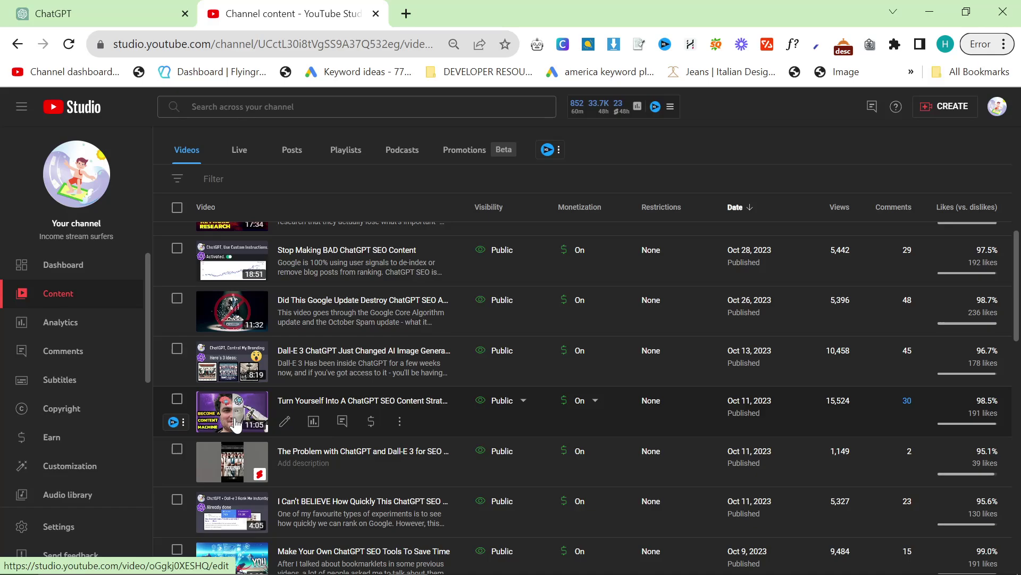
left_click(295, 403)
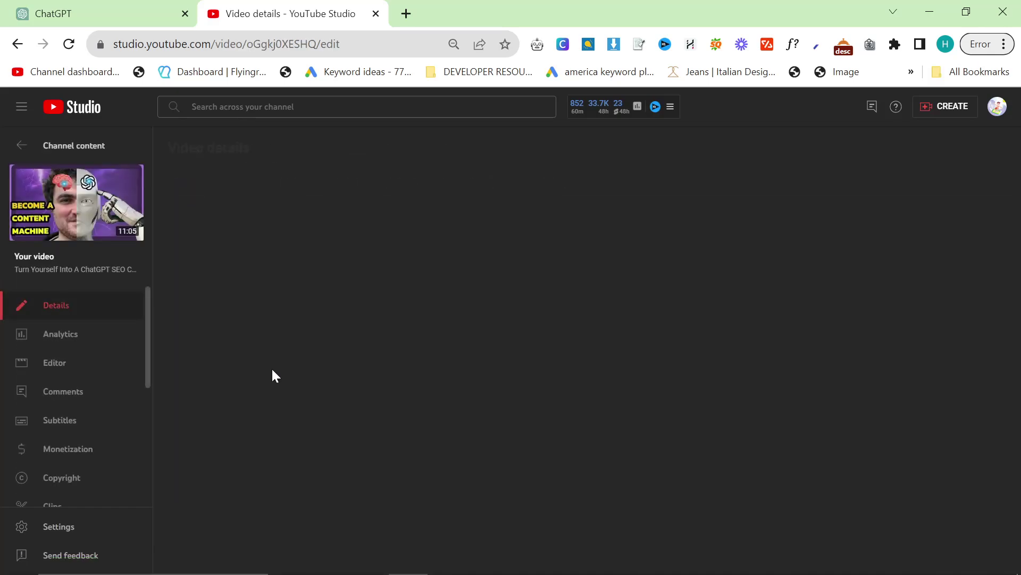
scroll(375, 355, "down", 1)
scroll(375, 355, "up", 1)
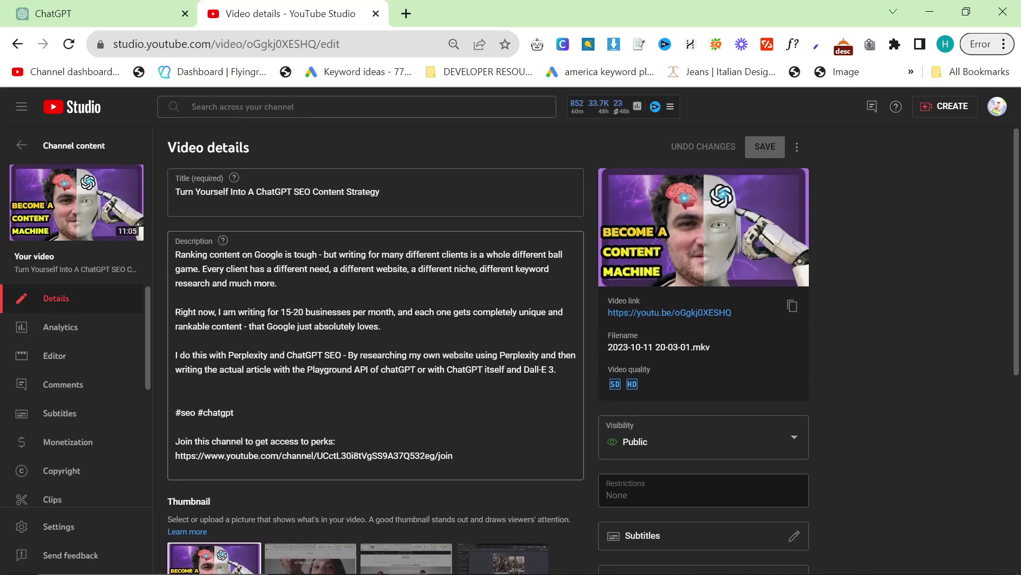
Check ChatGPT's GPT-4 model options for DALL·E 3 and return to the video details.
left_click_drag(557, 369, 175, 254)
left_click(176, 285)
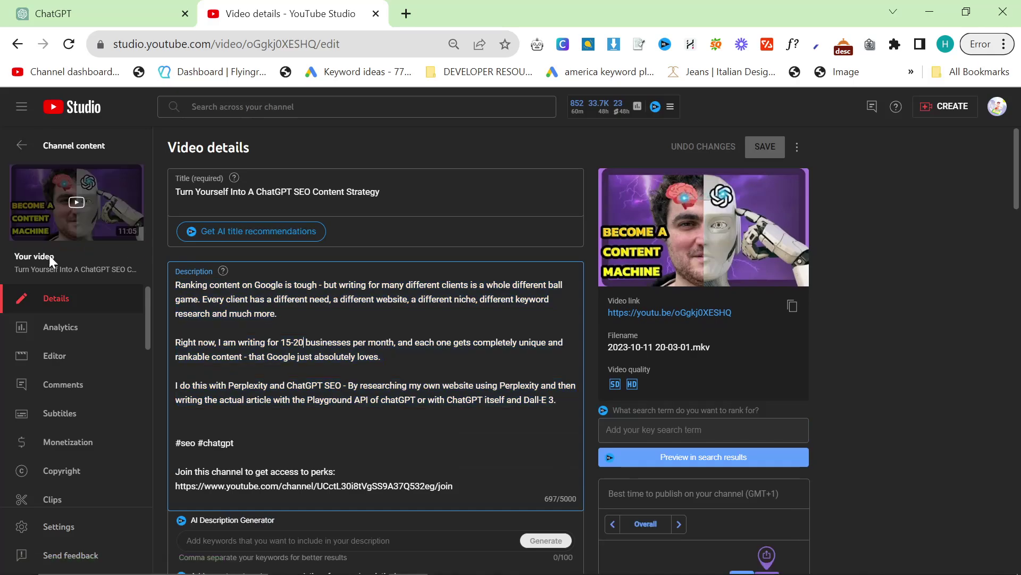
left_click(56, 13)
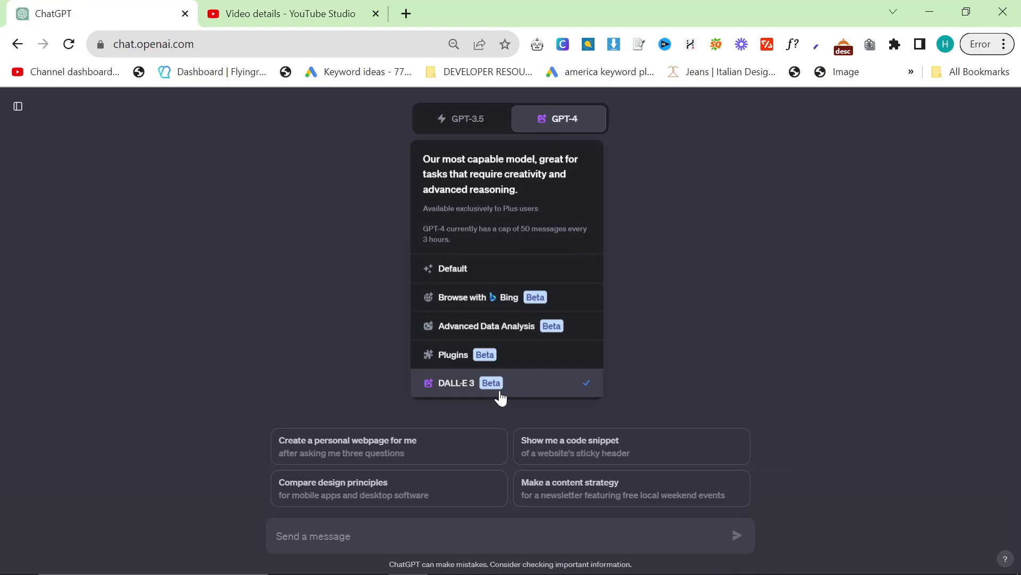
left_click(280, 14)
Copy the video description from its beginning through "Dall-E 3." and paste it into the ChatGPT message.
left_click(235, 442)
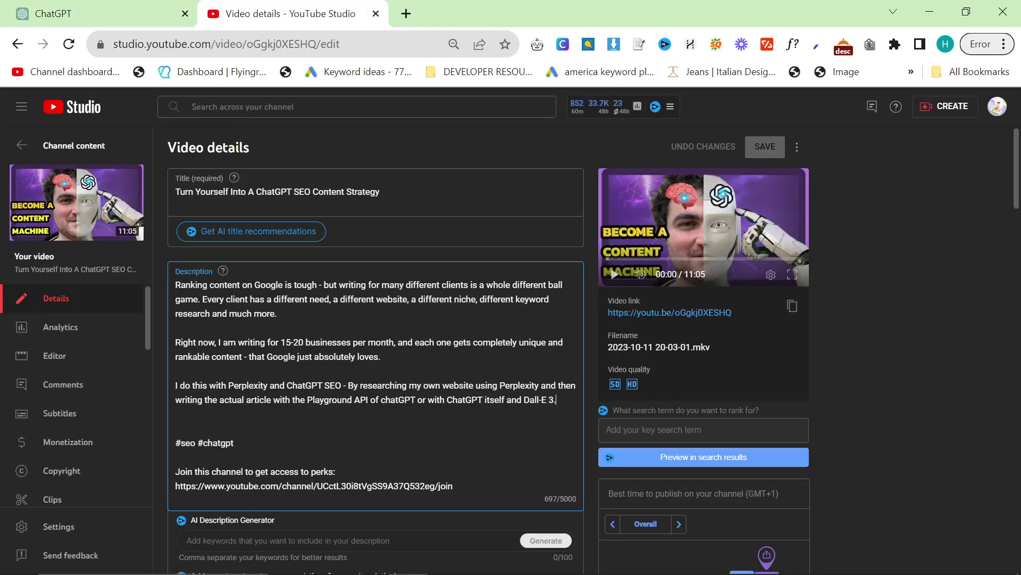
key("ctrl+shift+Home")
key("ctrl+c")
key("ctrl+shift+Tab")
key("ctrl+v")
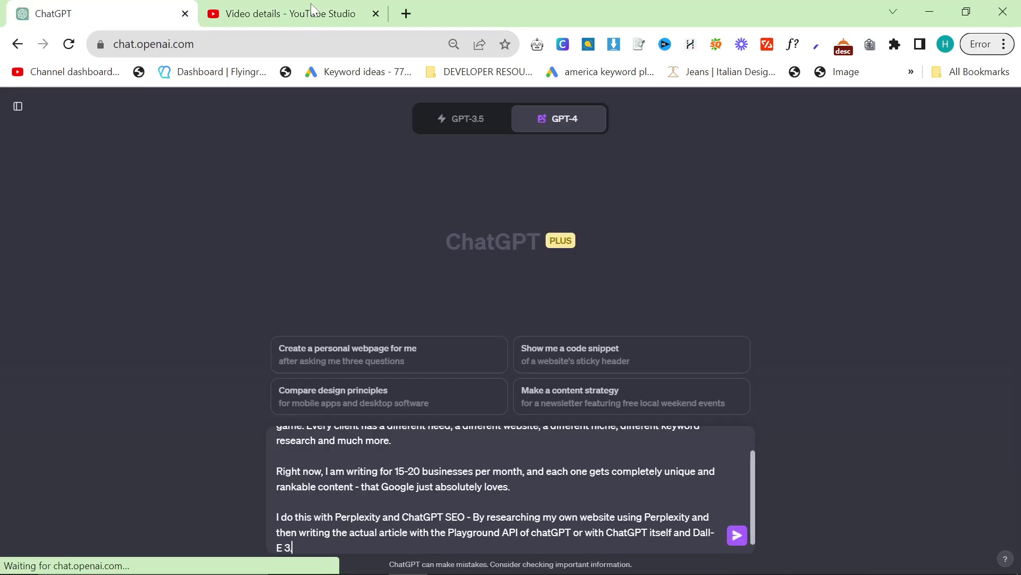
Copy the video title and paste it above the description in the ChatGPT message, separated by a blank line.
left_click(311, 5)
triple_click(298, 191)
left_click(133, 14)
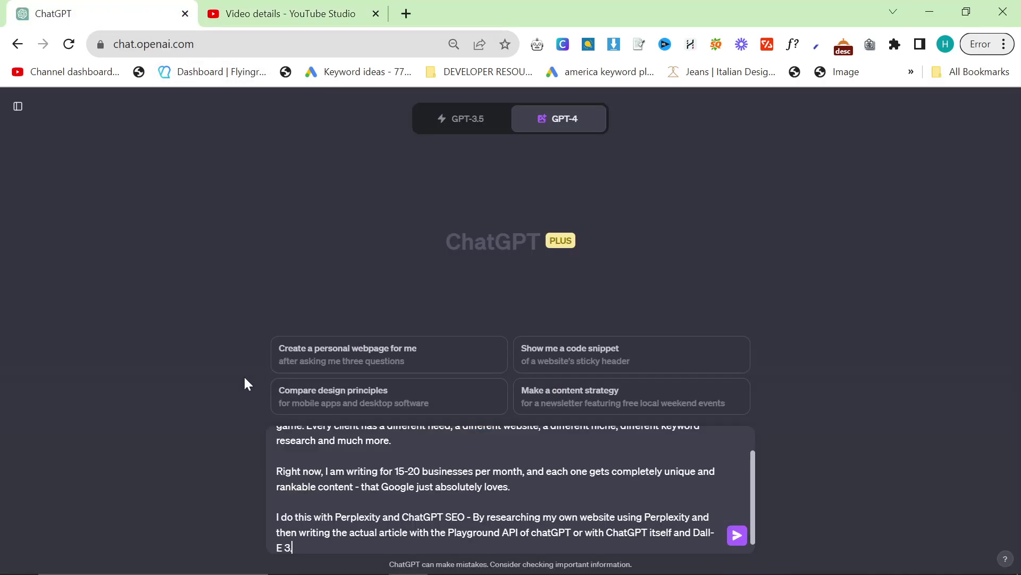
key("ctrl+a")
key("Left")
key("shift+Return")
key("shift+Return")
key("Up")
key("Up")
key("ctrl+v")
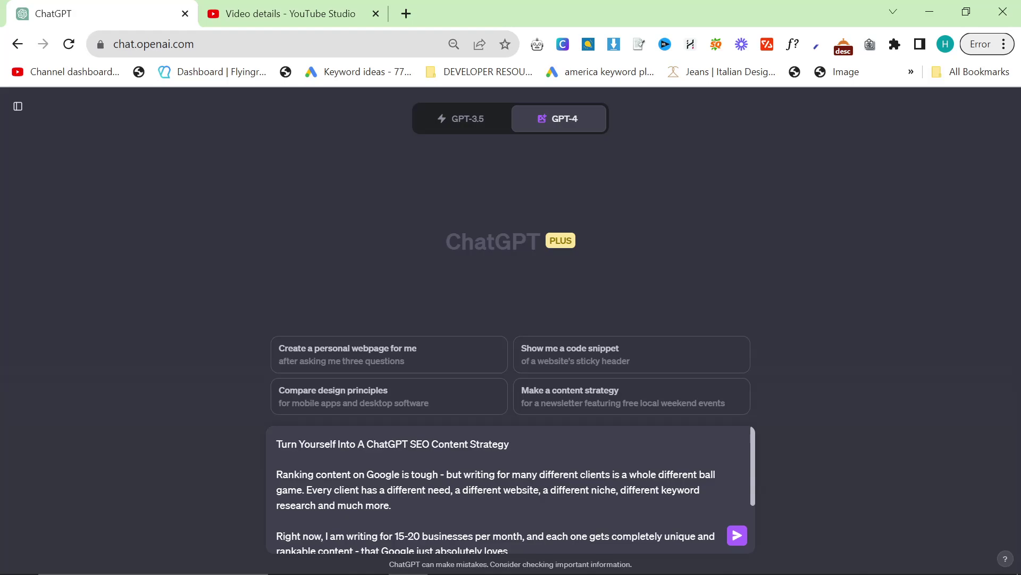
Add the request "Can you make me a thumbnail for this video here" above the title and send the prompt.
key("shift+Return")
key("shift+Return")
key("shift+Up")
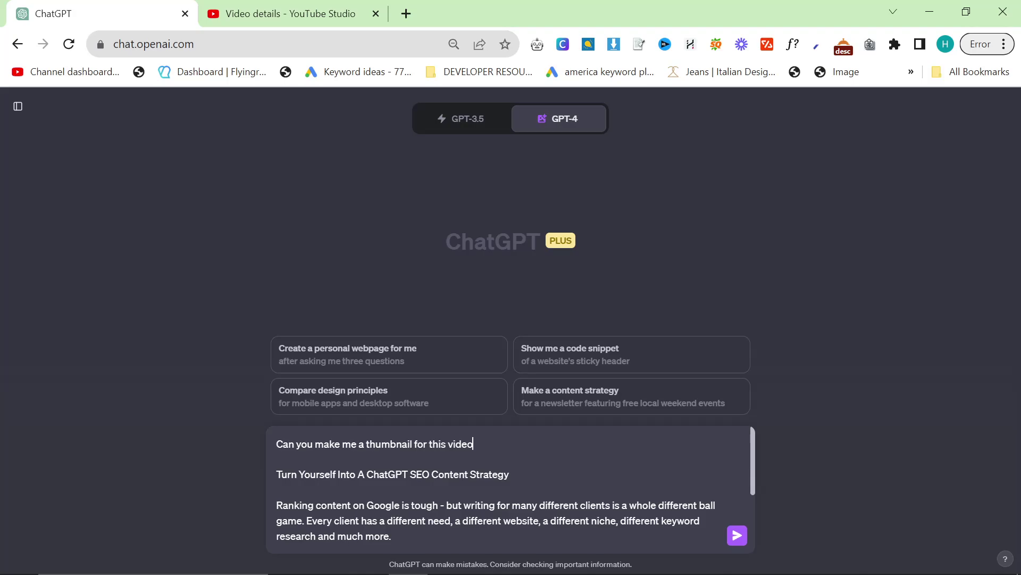
key("Return")
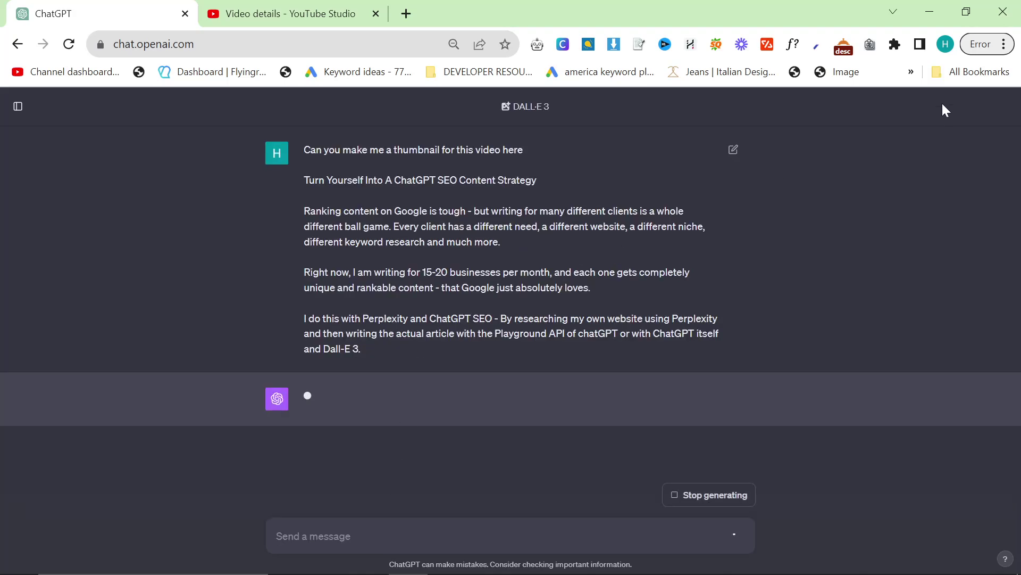
left_click(946, 43)
key("Escape")
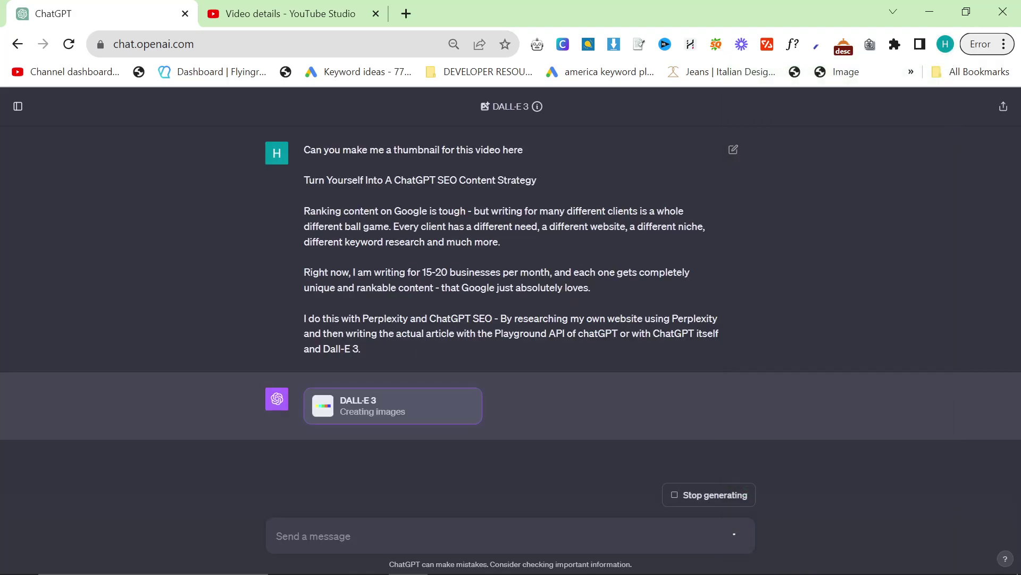
left_click_drag(304, 157, 684, 342)
left_click(684, 347)
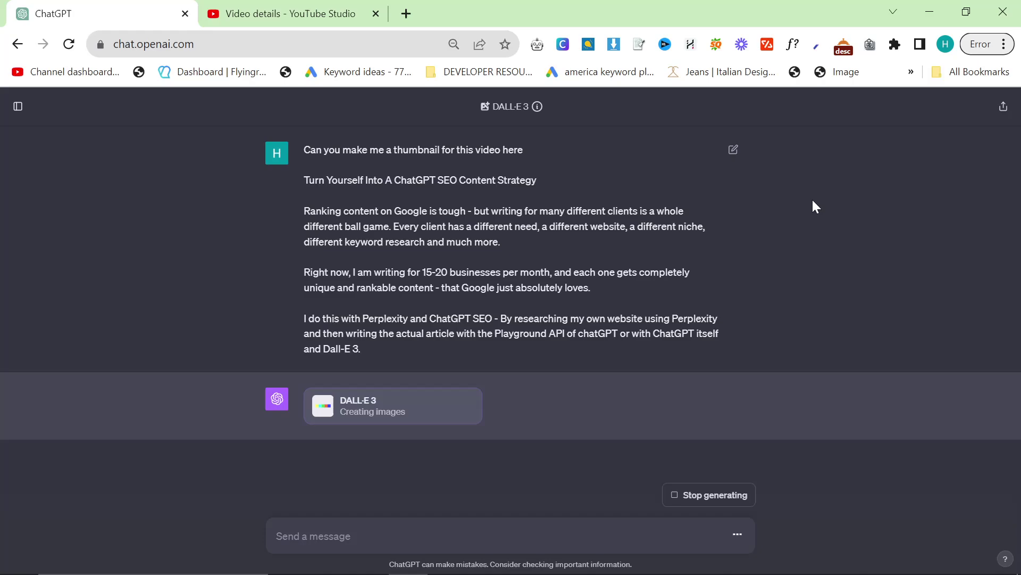
Open a window for another Chrome profile and load canva.com in it.
left_click(945, 44)
left_click(827, 369)
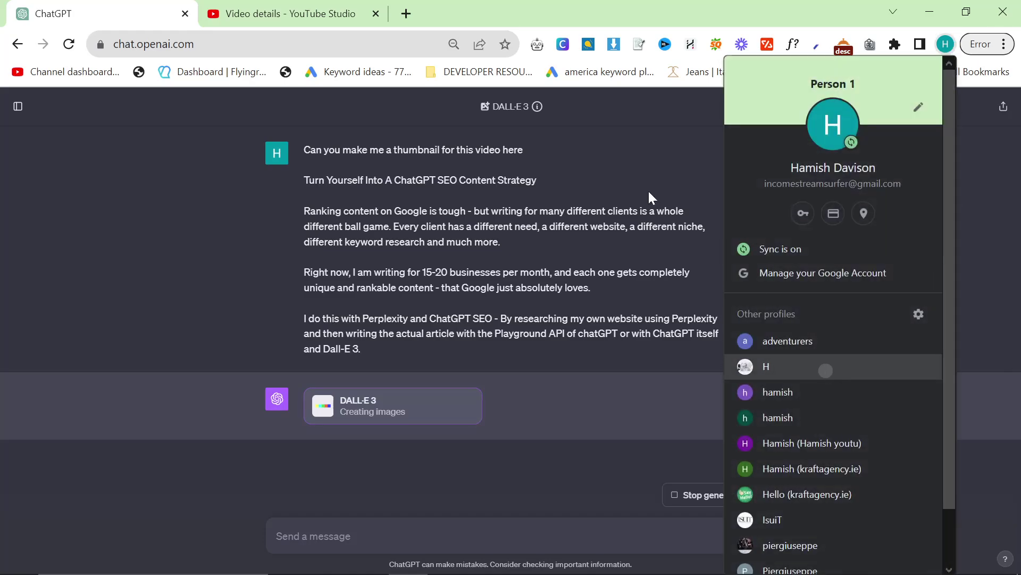
type("canv")
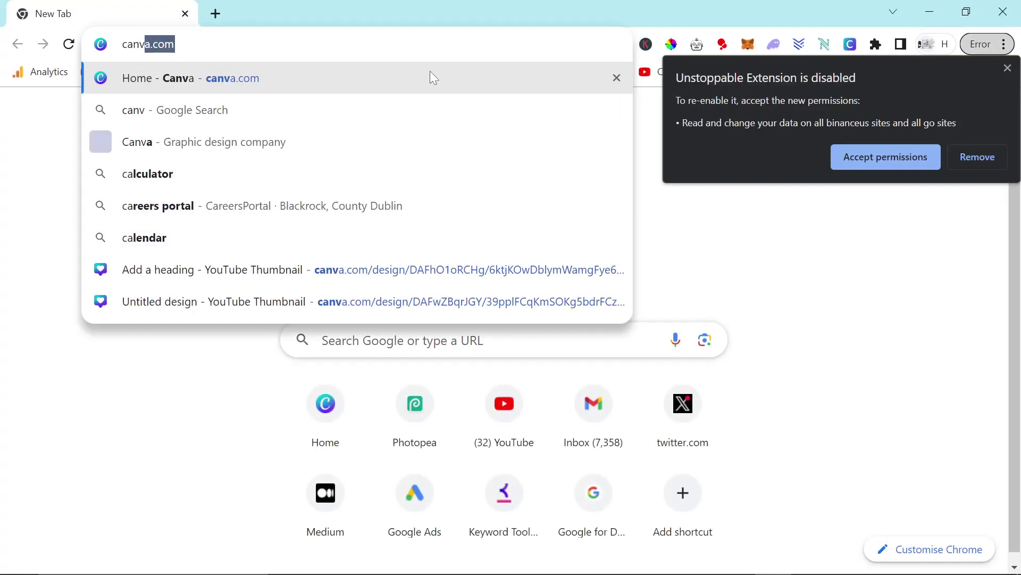
key("Return")
Open photopea.com in a new tab.
left_click(216, 13)
type("photopea.com")
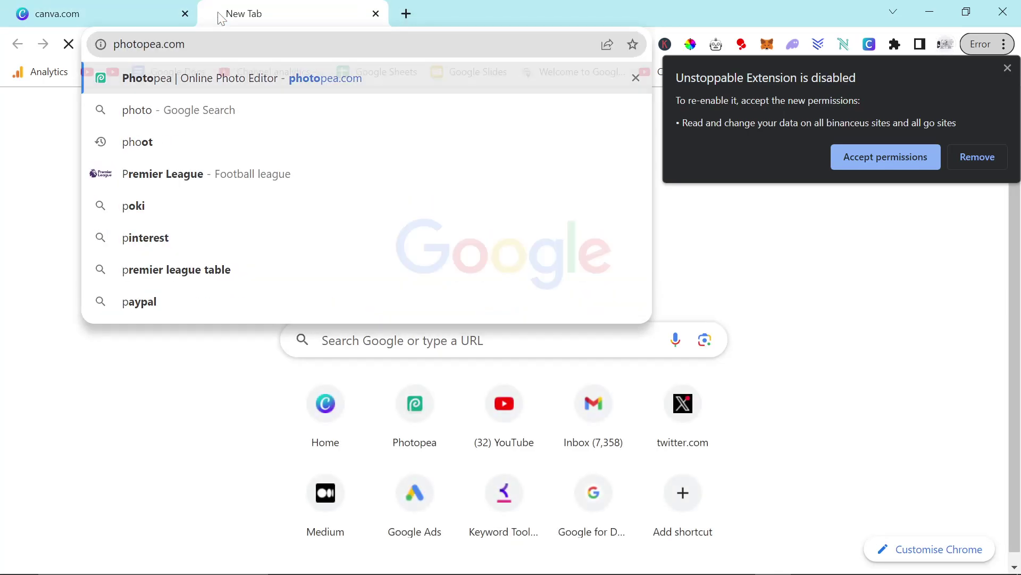
key("Return")
Search Google for "photoshop" in a new tab.
left_click(405, 14)
type("photoshop")
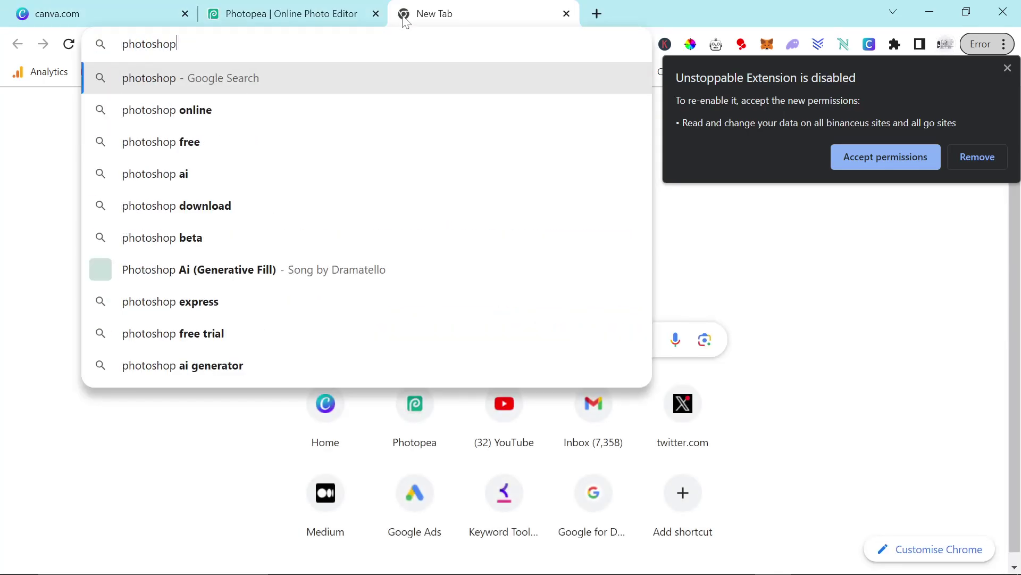
key("Return")
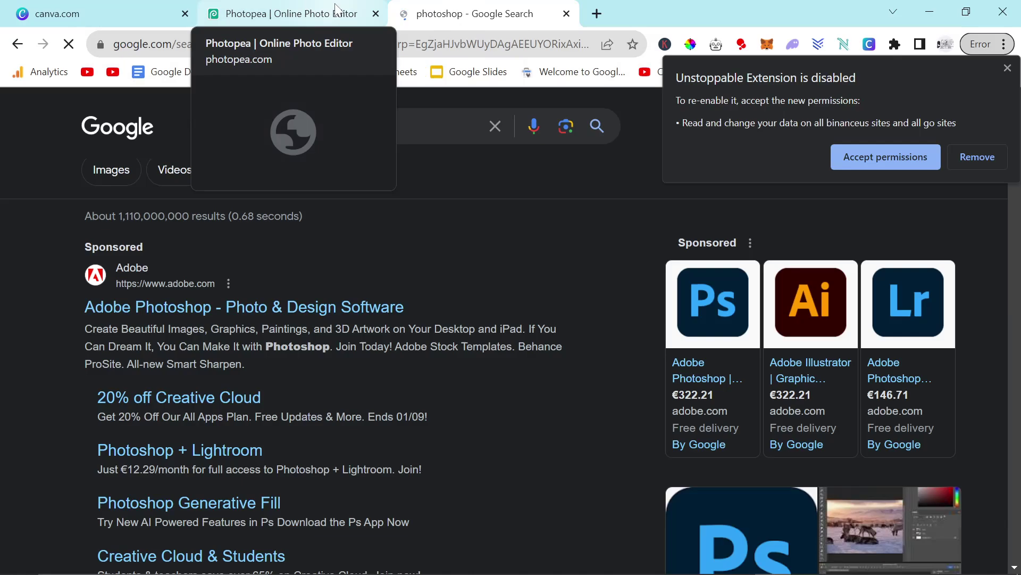
Dismiss the disabled-extension notice on the Photopea page and switch to the Canva home page.
left_click(286, 8)
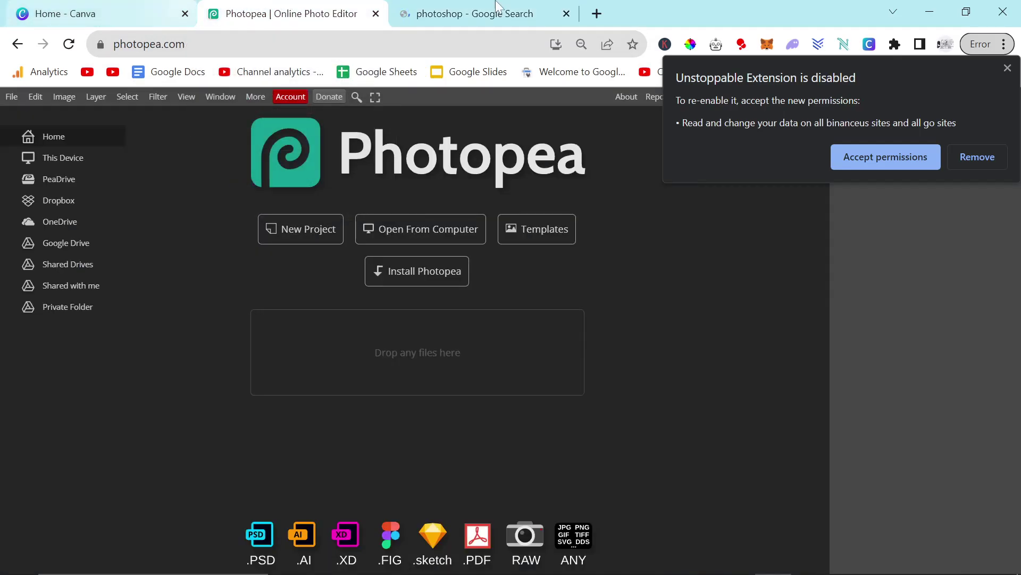
left_click(1010, 70)
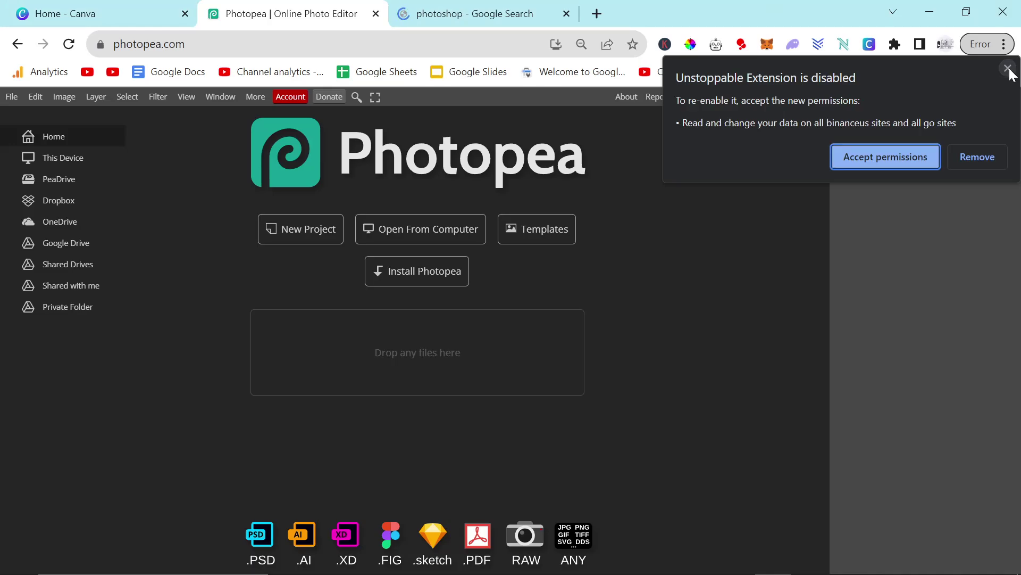
left_click(1009, 69)
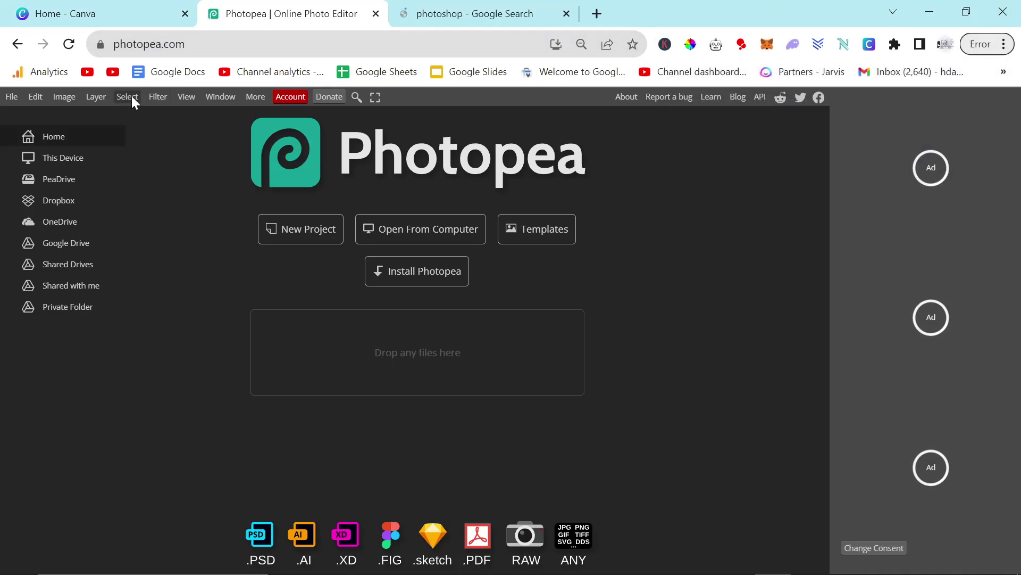
left_click(141, 11)
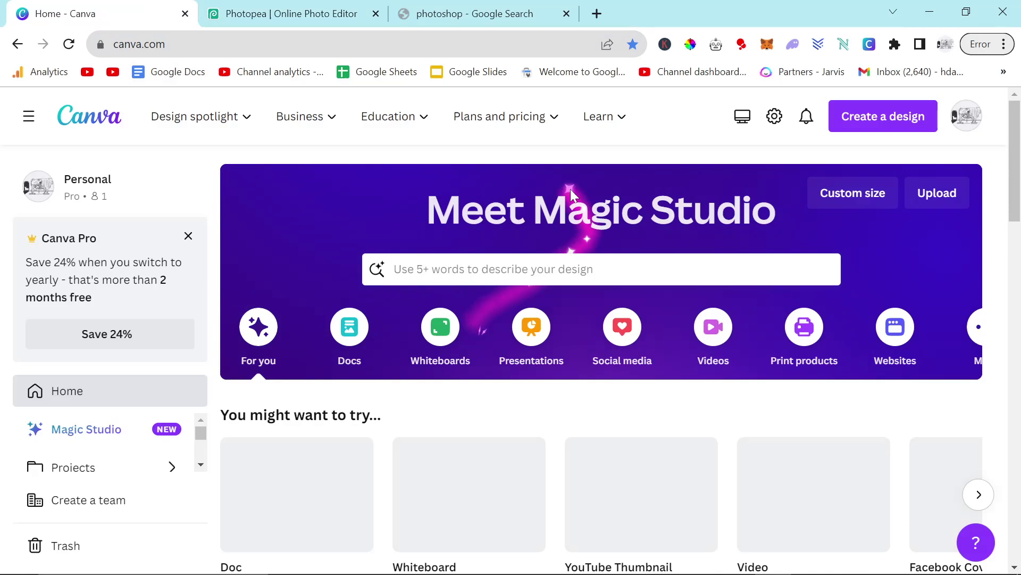
key("alt+Tab")
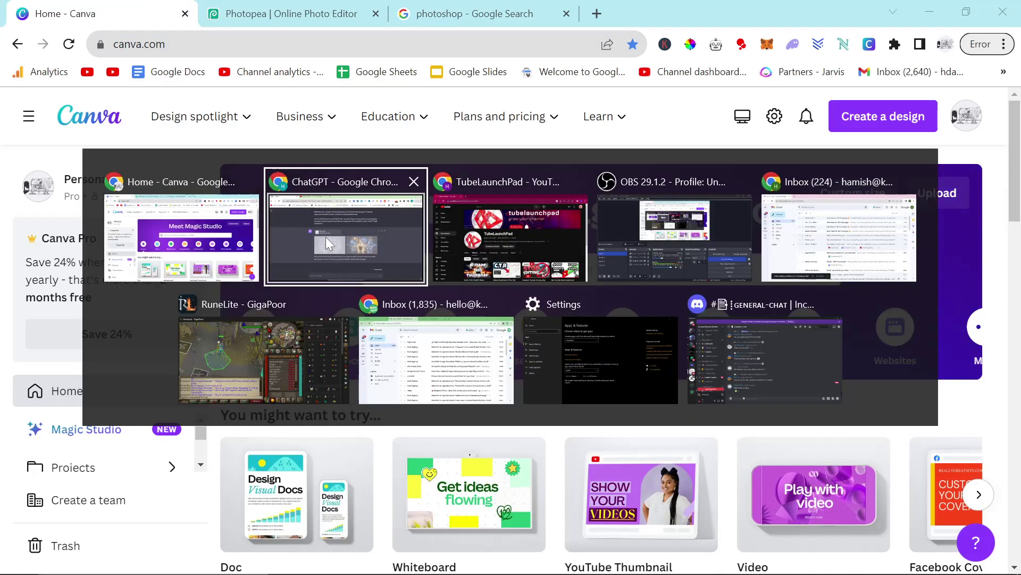
key("alt+shift+Tab")
scroll(756, 133, "down", 2)
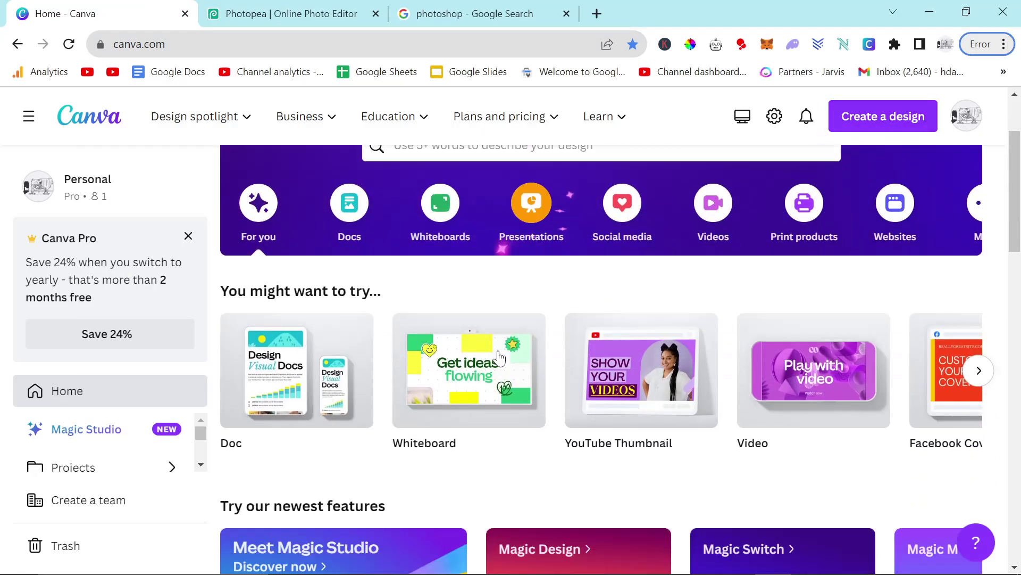
scroll(854, 167, "up", 2)
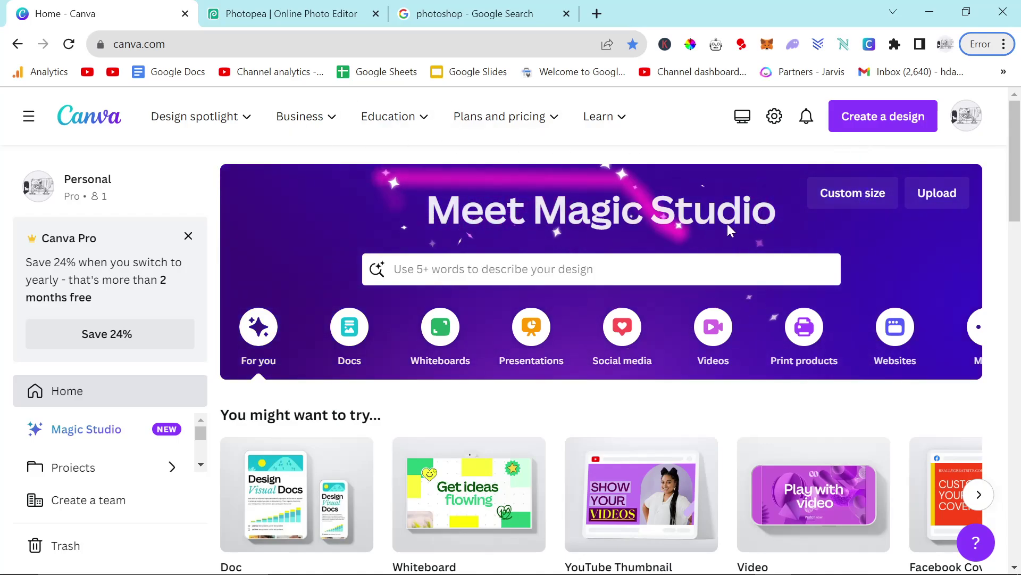
Switch to ChatGPT and view both generated thumbnails at full size.
key("alt+Tab")
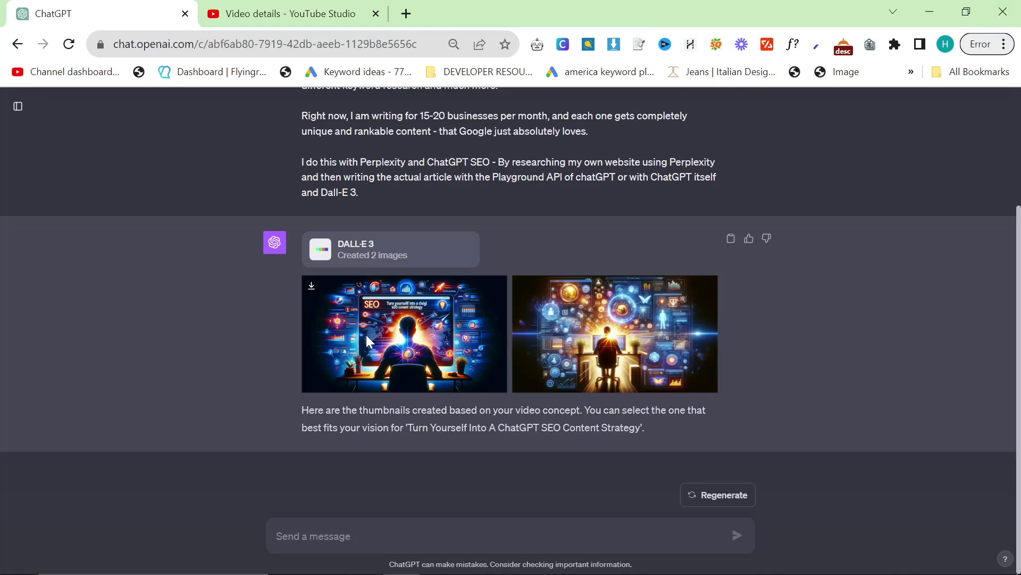
left_click(368, 341)
key("Escape")
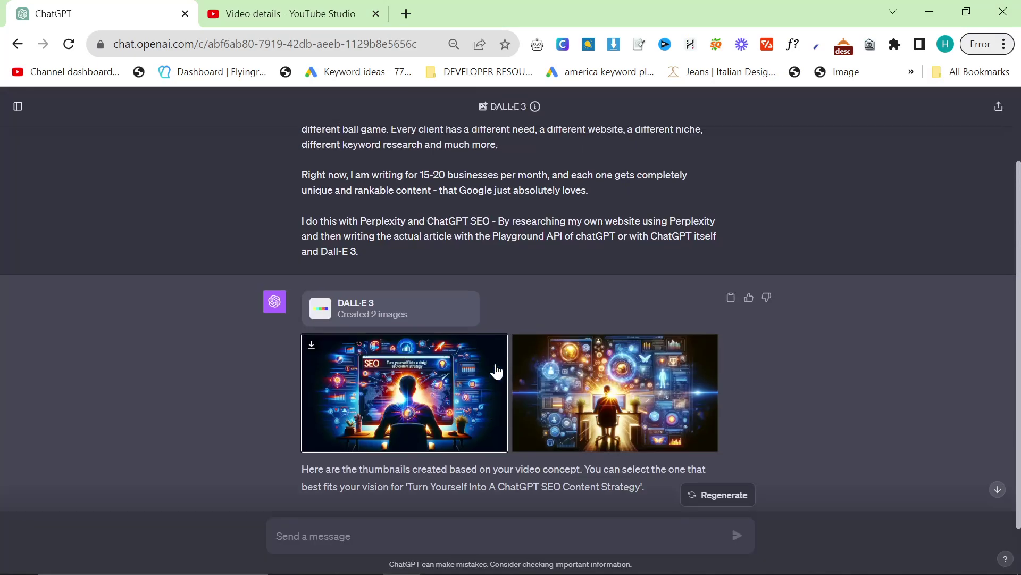
scroll(492, 370, "up", 2)
scroll(492, 369, "down", 2)
left_click(596, 345)
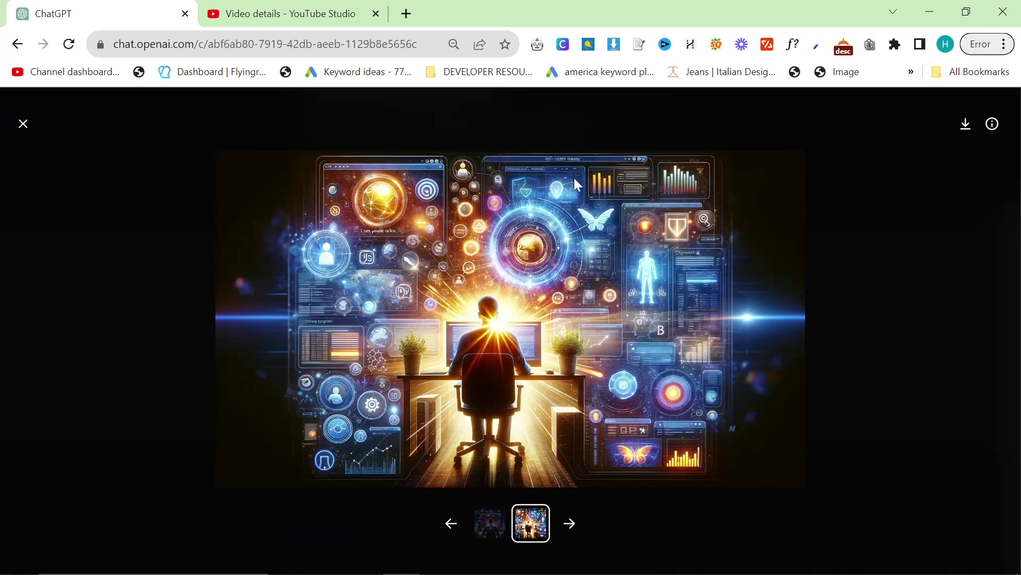
key("Escape")
Send the follow-up prompt "can you make them a bit more dramatic" in the same chat.
left_click(279, 535)
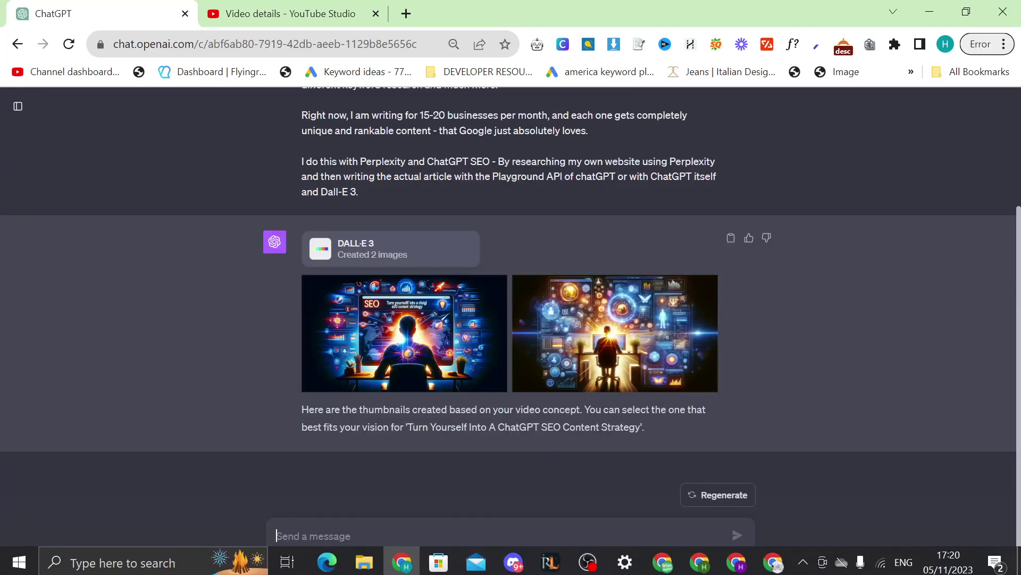
type("qan you make t")
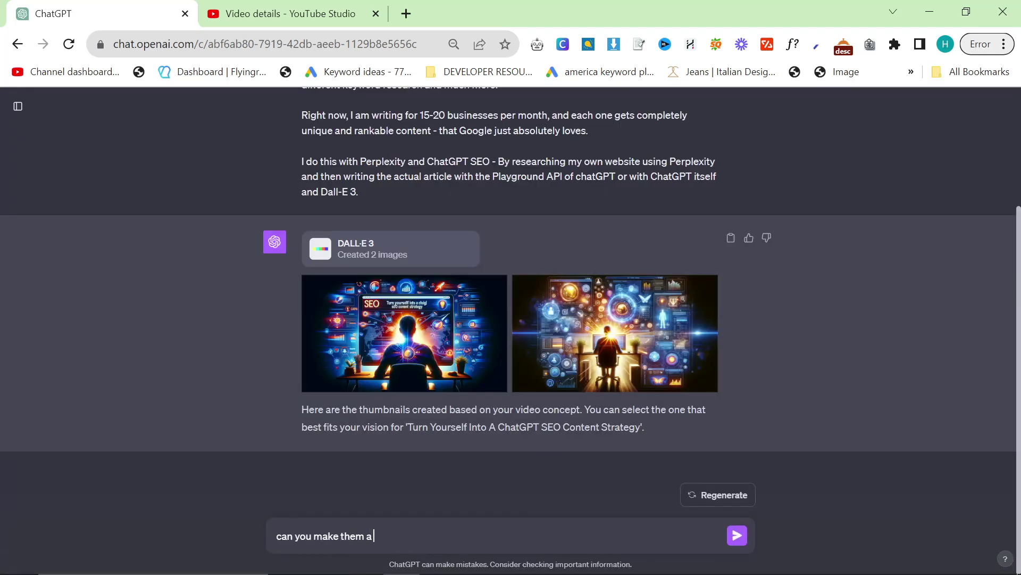
type("hem a bit more dramatic")
key("Return")
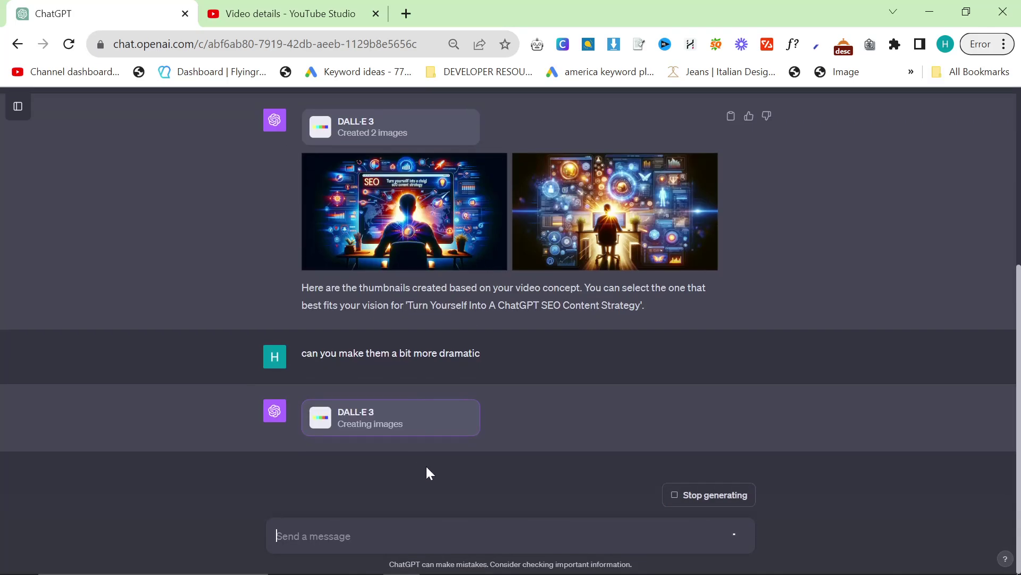
Switch to Canva and create a new blank YouTube Thumbnail design.
key("alt+Tab")
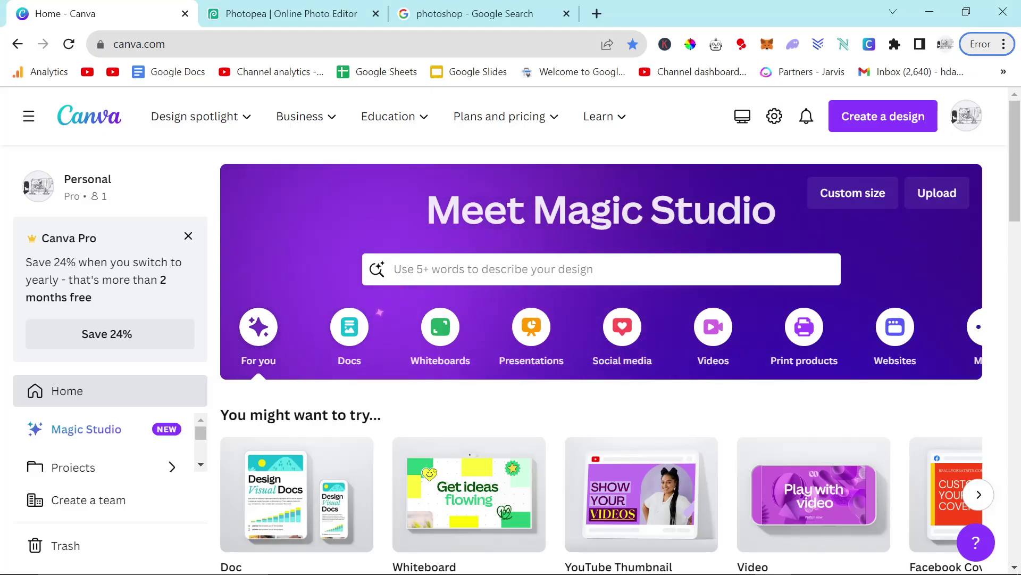
left_click(887, 133)
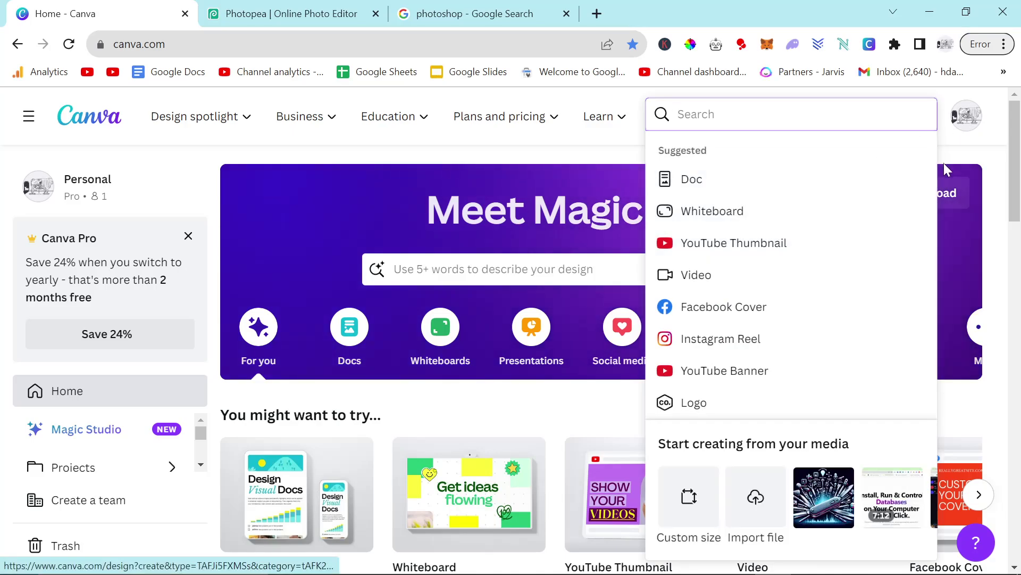
left_click(905, 120)
left_click(902, 118)
left_click(821, 243)
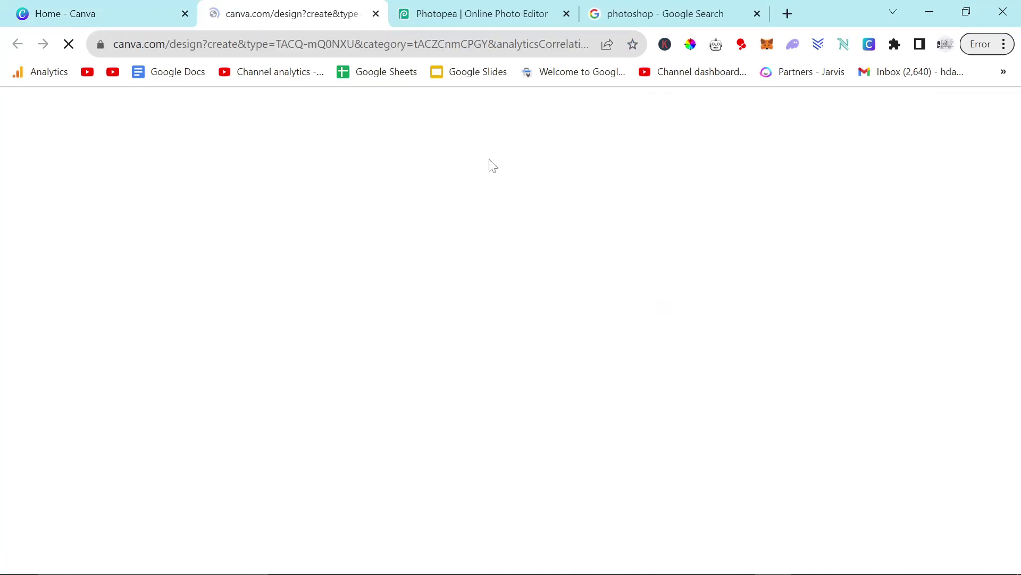
Switch to Photopea and create a new 1280 × 720 pixel project at 300 DPI with a white background.
left_click(511, 13)
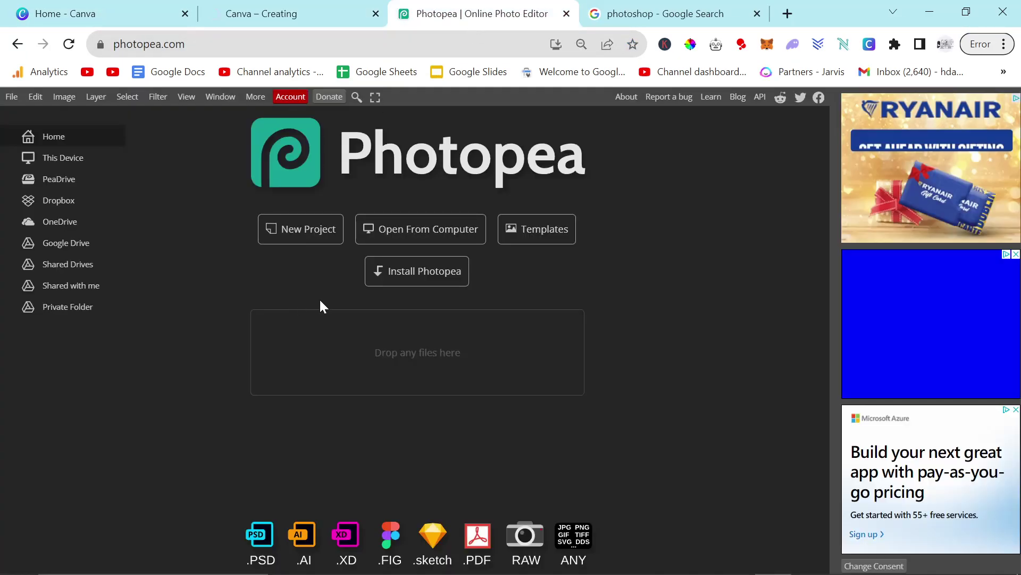
left_click(275, 302)
key("Escape")
left_click(11, 96)
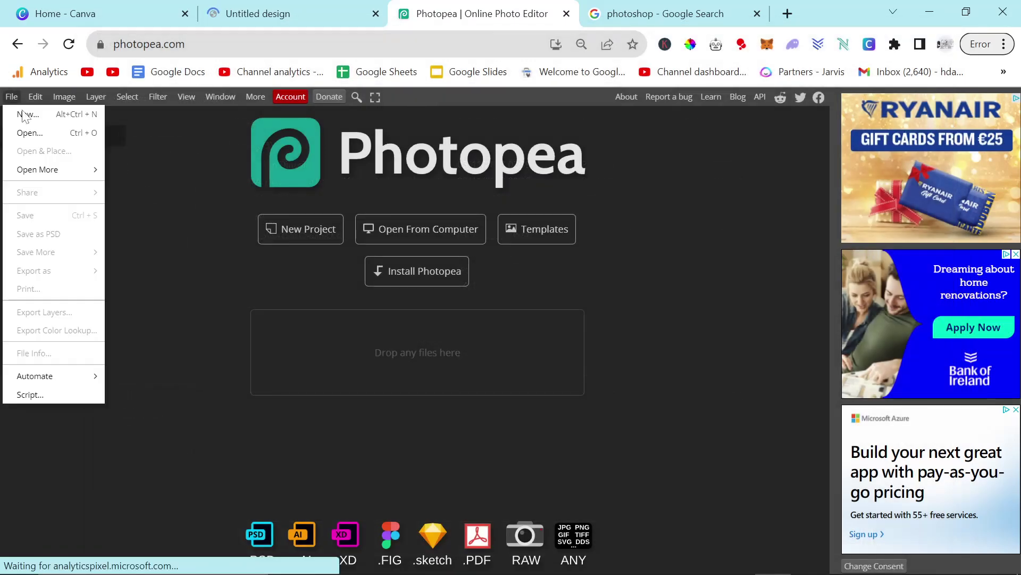
left_click(25, 114)
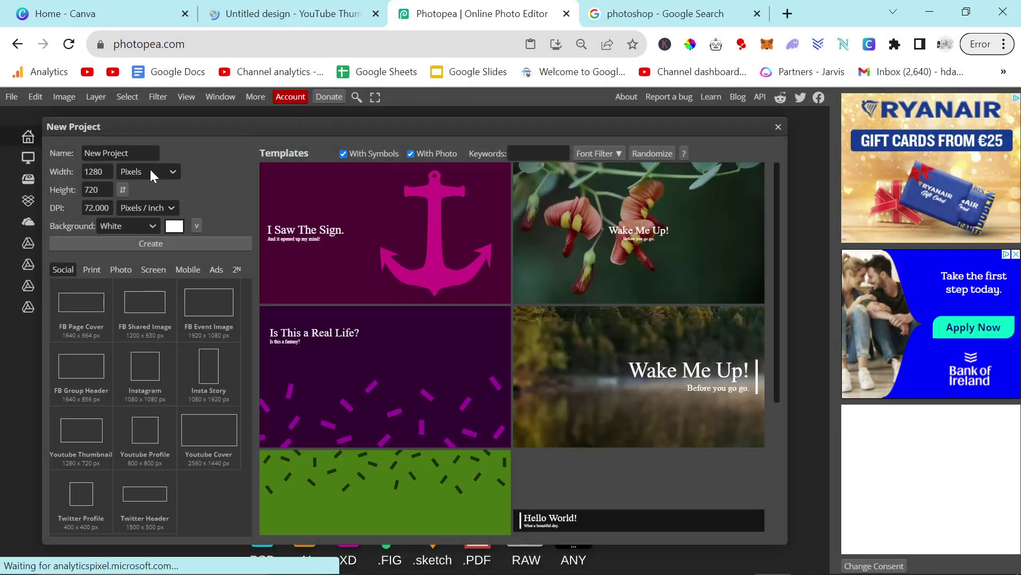
left_click_drag(104, 172, 64, 167)
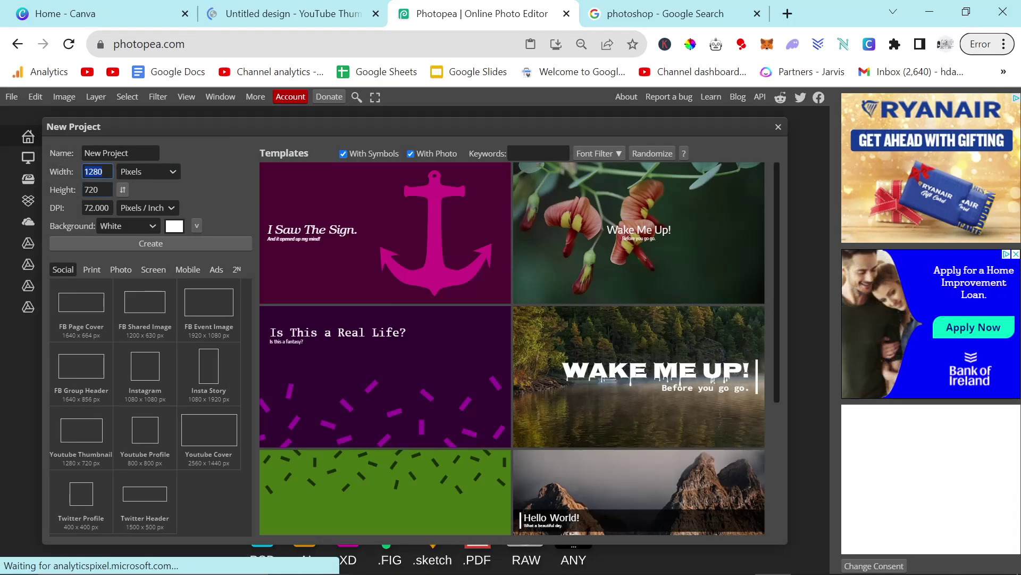
key("Tab")
key("Tab")
type("3")
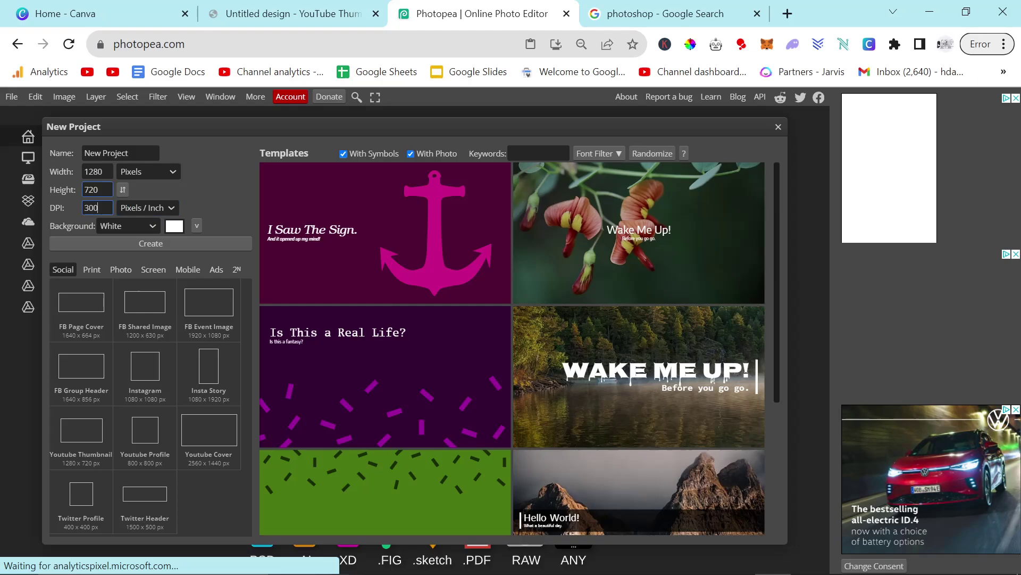
left_click_drag(99, 207, 16, 213)
left_click(197, 196)
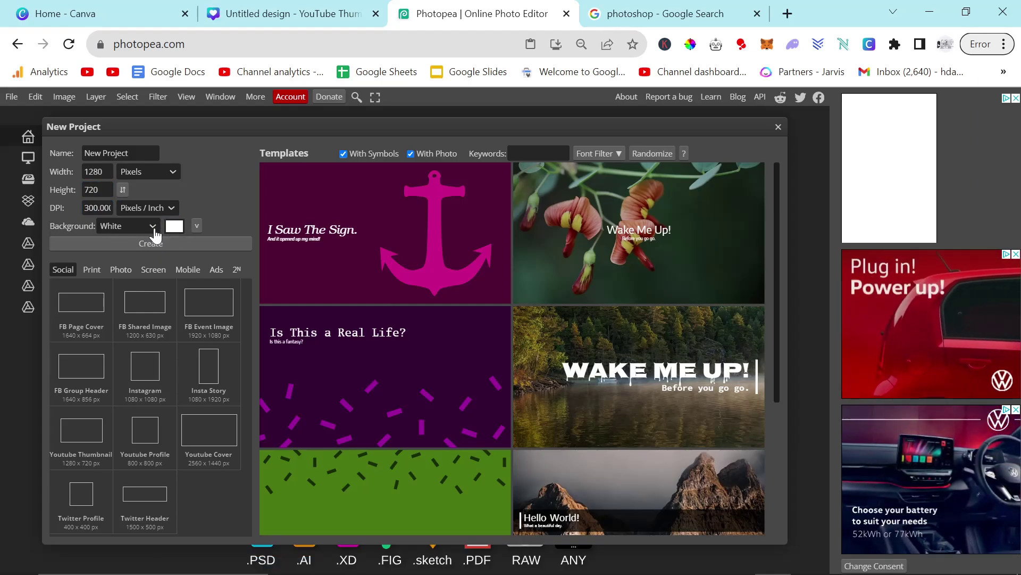
left_click(187, 245)
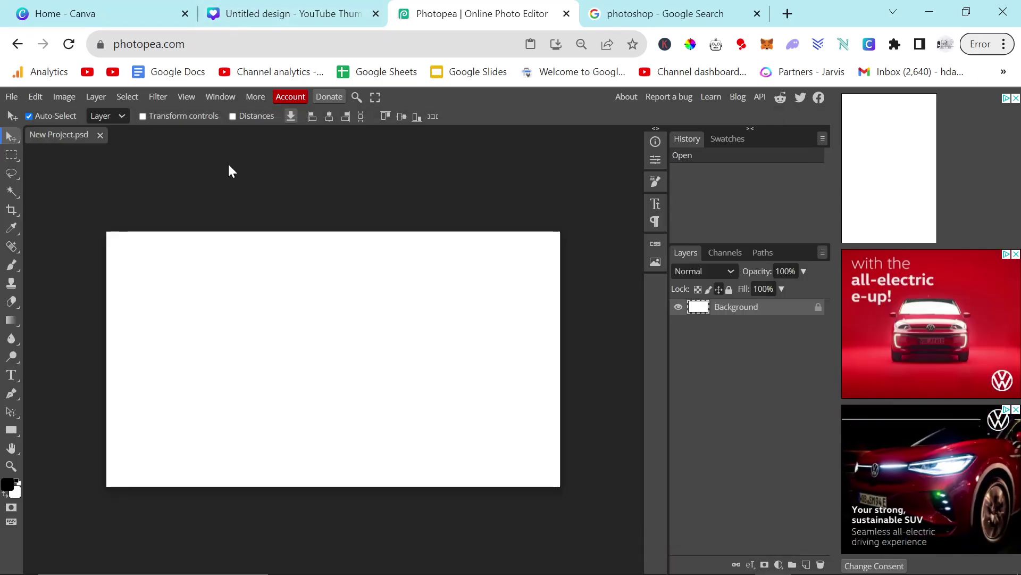
Switch to ChatGPT and view both revised, more dramatic thumbnails at full size.
key("alt+Tab")
left_click(318, 221)
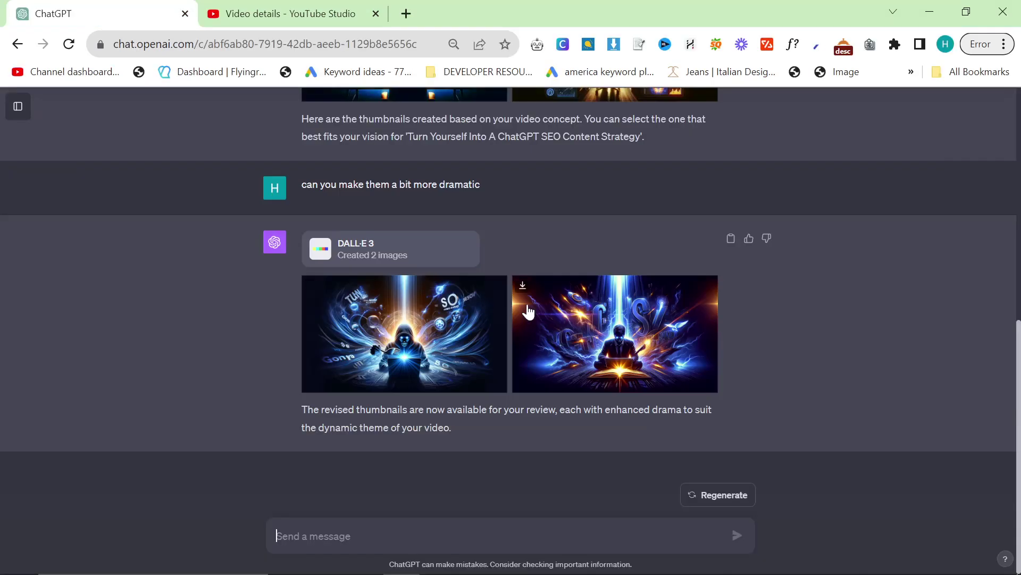
left_click(434, 336)
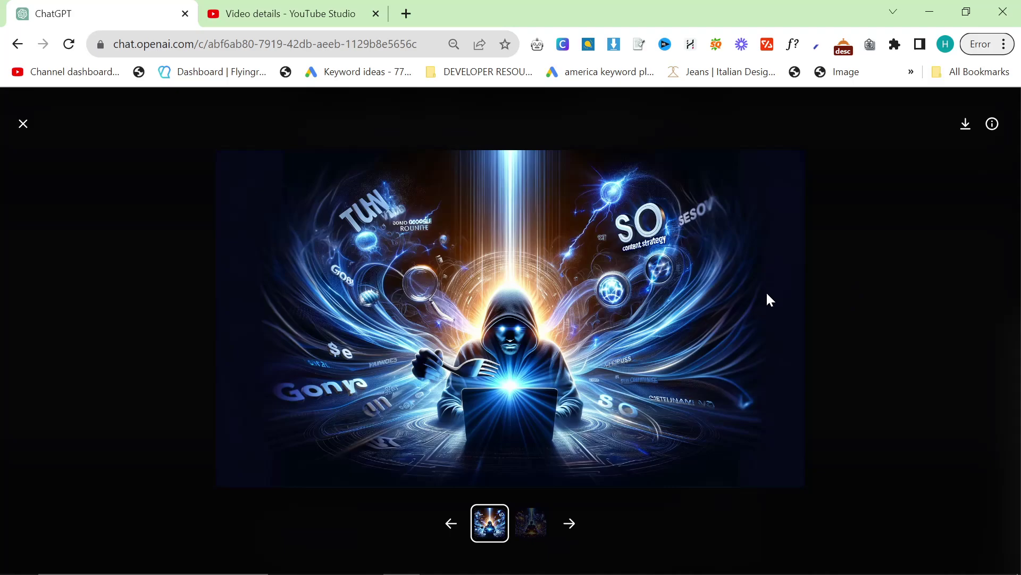
key("Right")
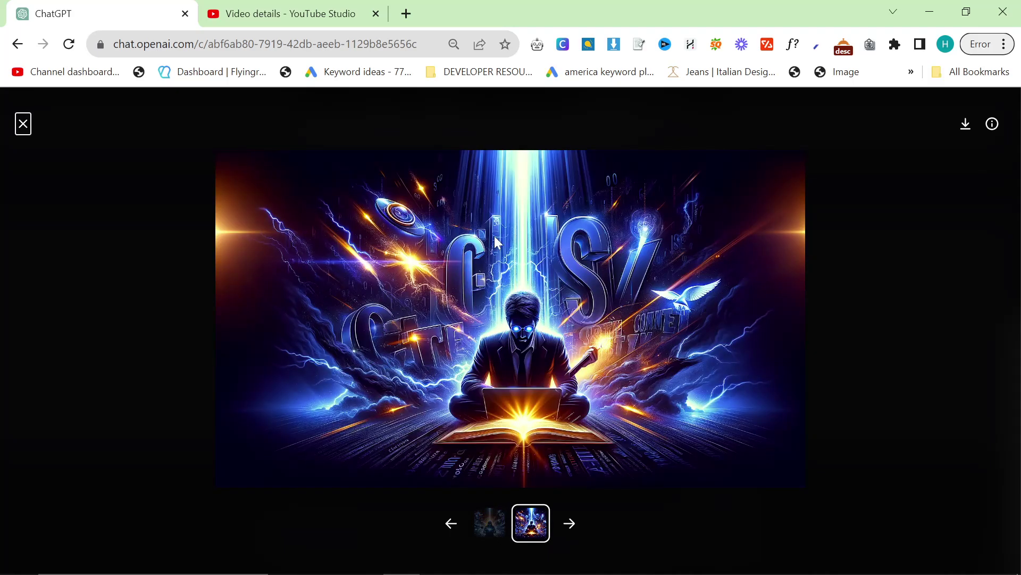
key("Escape")
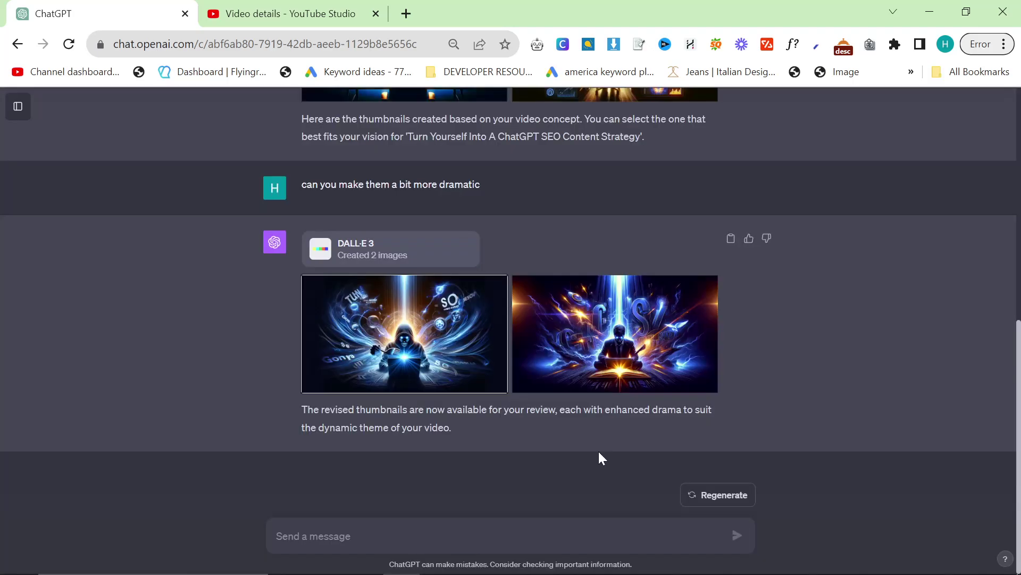
Send the prompt "I love the second one but coudl you remove some of the writing because it's messed up".
left_click(522, 537)
type("I love the second one but coudl you remove some of the writing because it's messed up")
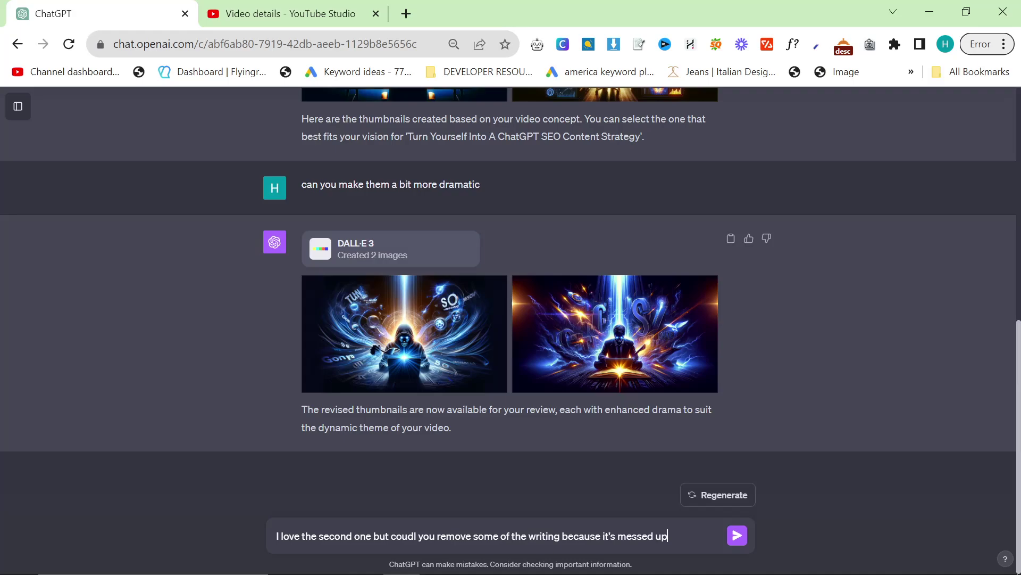
key("Return")
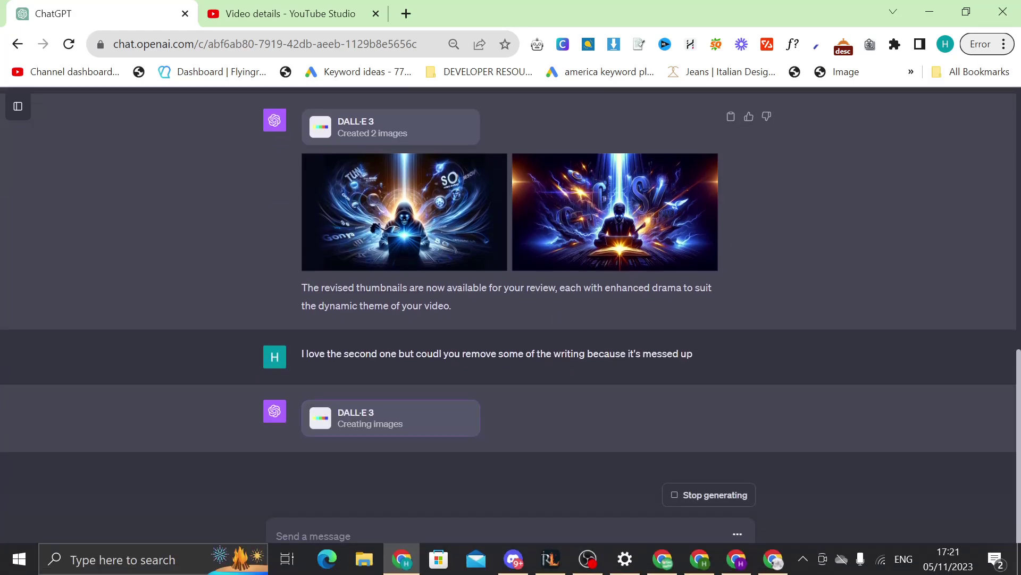
Examine the second dramatic thumbnail at full size, reread the request to remove its writing, and return to the blank Photopea project.
scroll(439, 401, "up", 2)
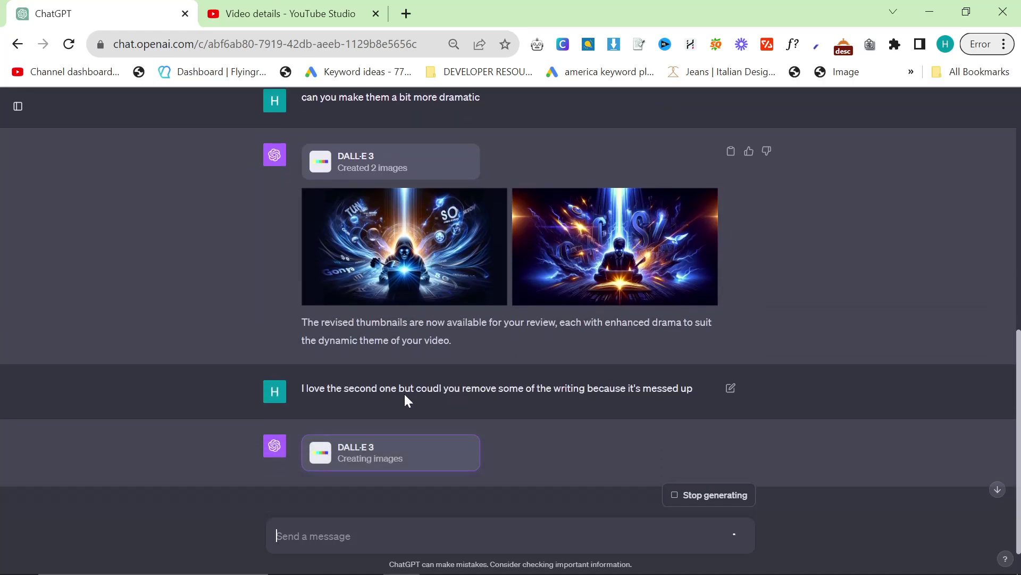
left_click_drag(406, 401, 729, 410)
left_click(540, 381)
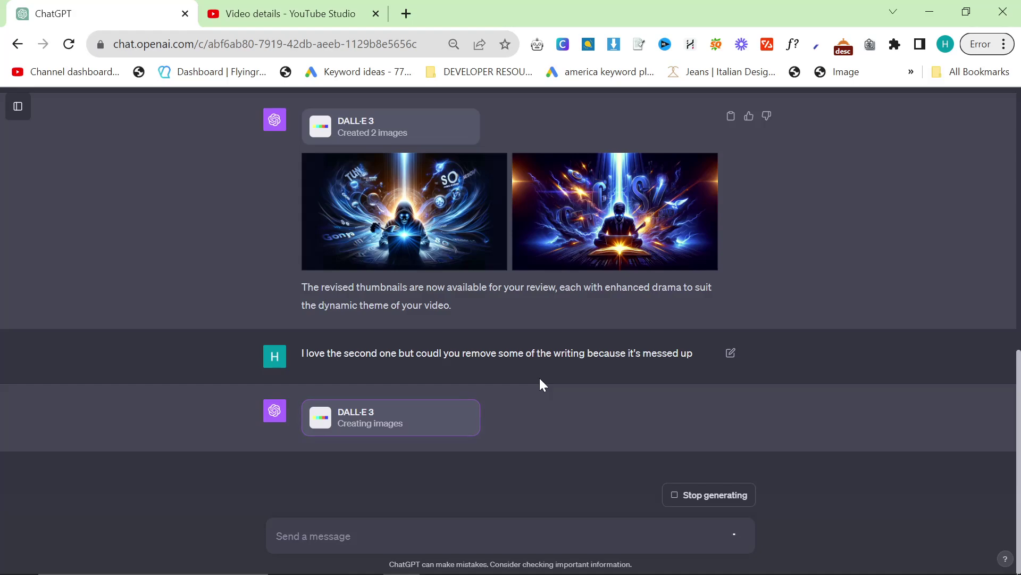
scroll(499, 376, "up", 2)
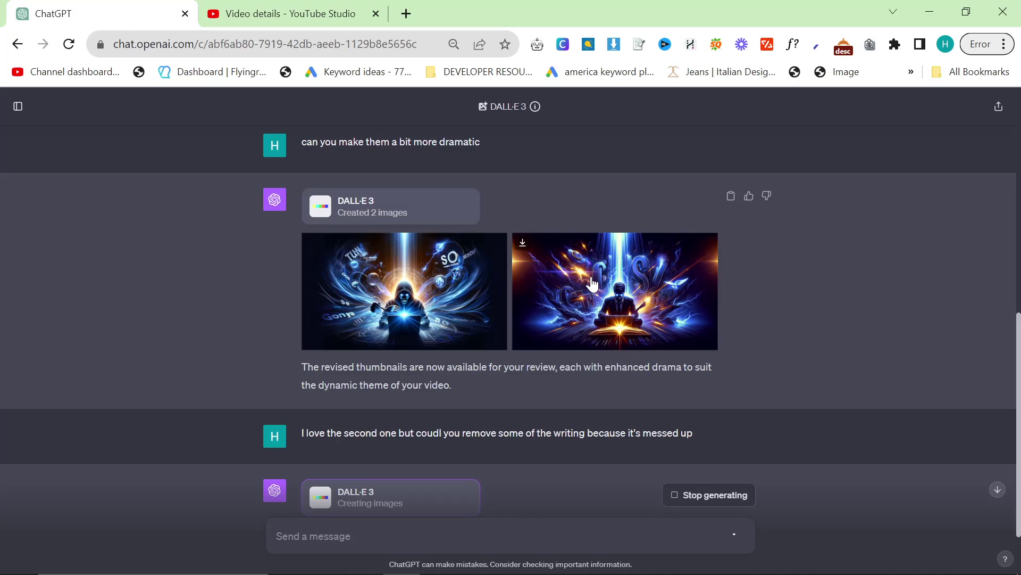
left_click(577, 303)
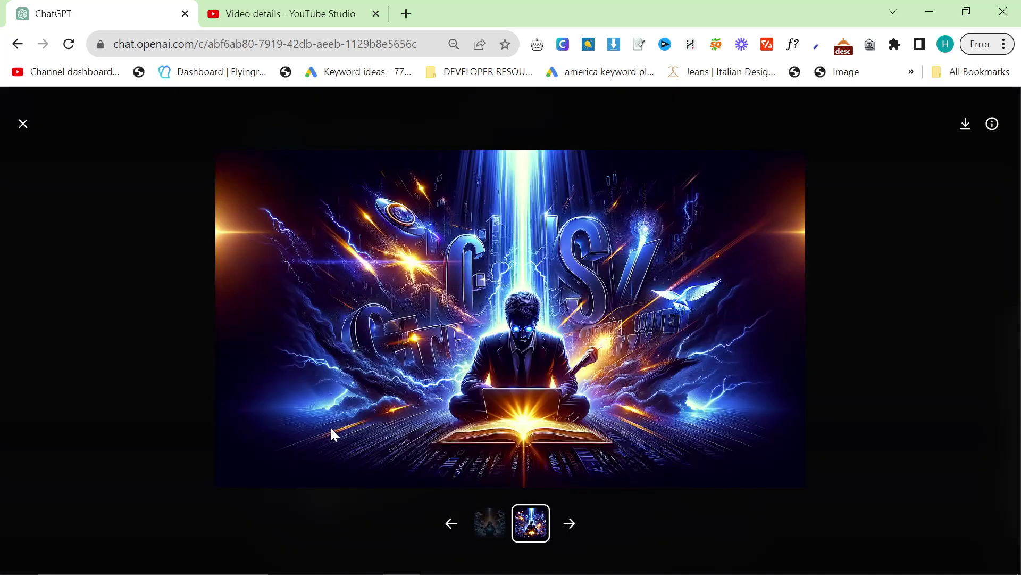
key("Escape")
scroll(408, 429, "down", 2)
left_click_drag(304, 352, 546, 353)
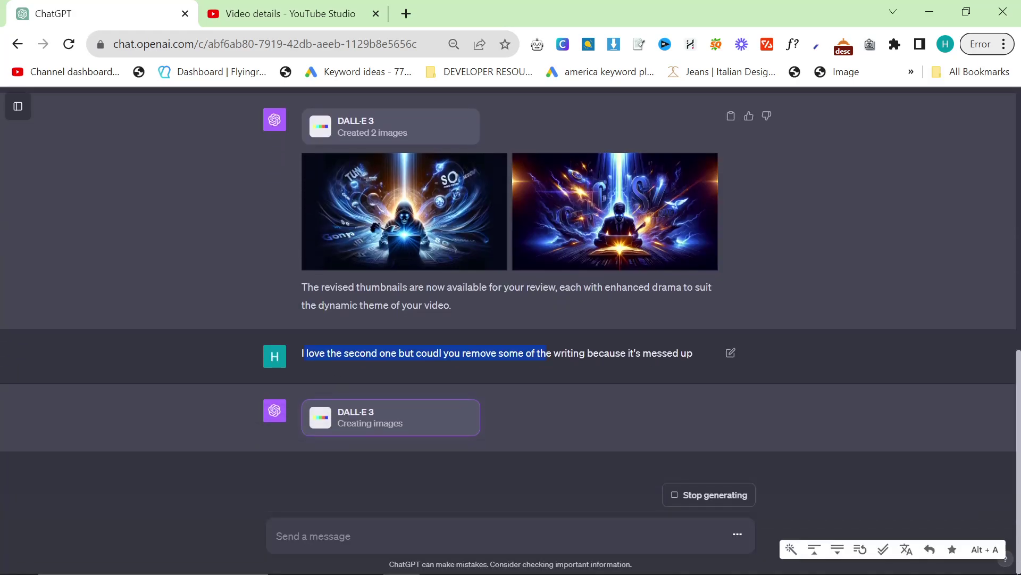
left_click(400, 295)
key("alt+Tab")
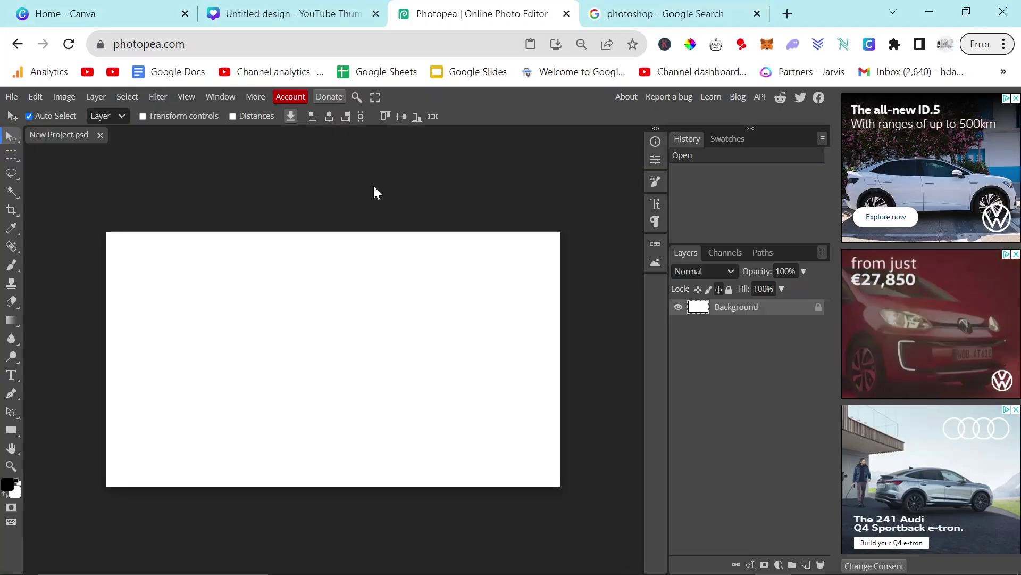
Open Photopea's template library and browse the hot templates for text effects and thumbnail designs.
key("alt+Tab")
key("alt+Tab")
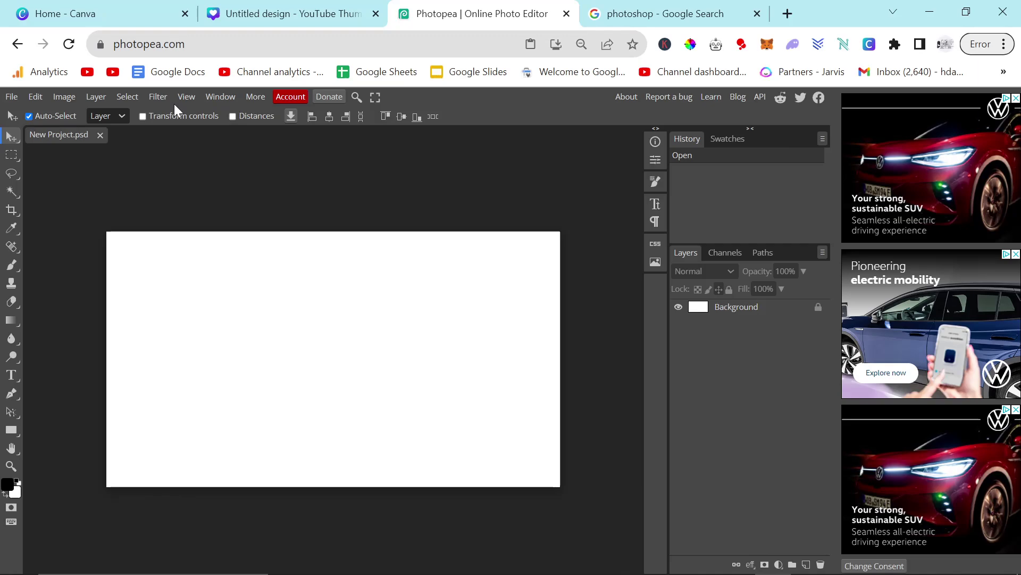
left_click(255, 98)
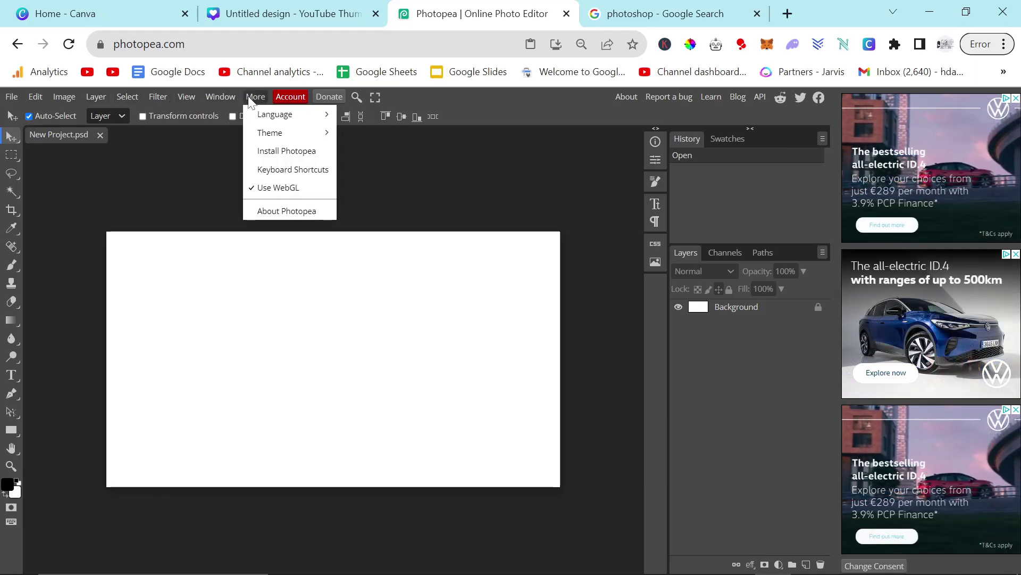
mouse_move(220, 97)
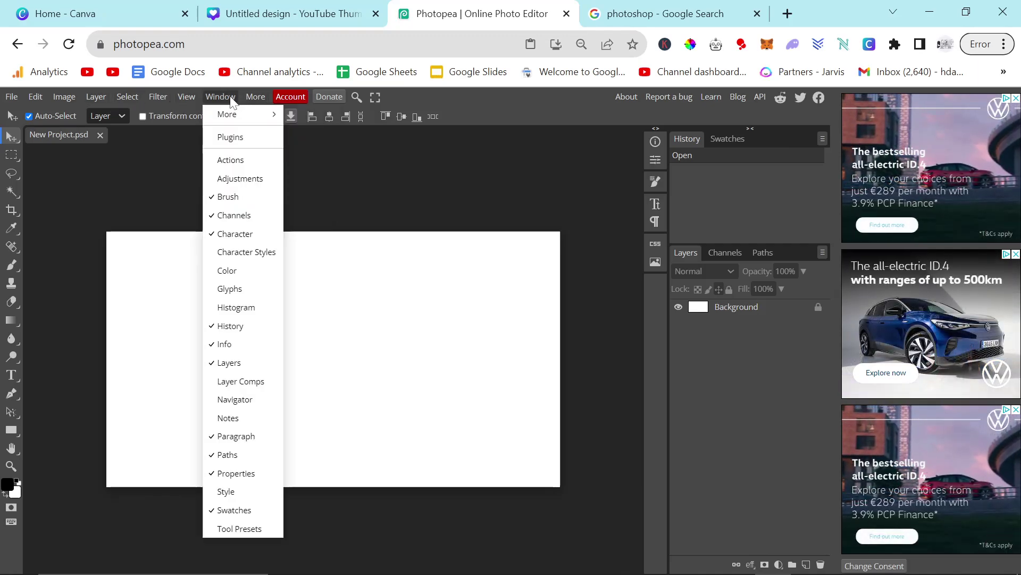
left_click(221, 138)
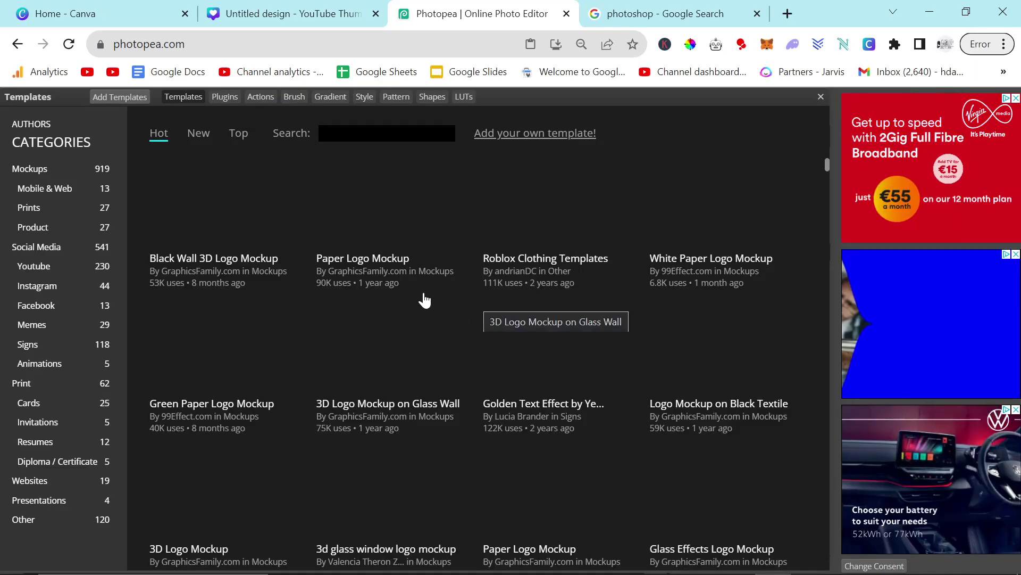
scroll(423, 299, "down", 3)
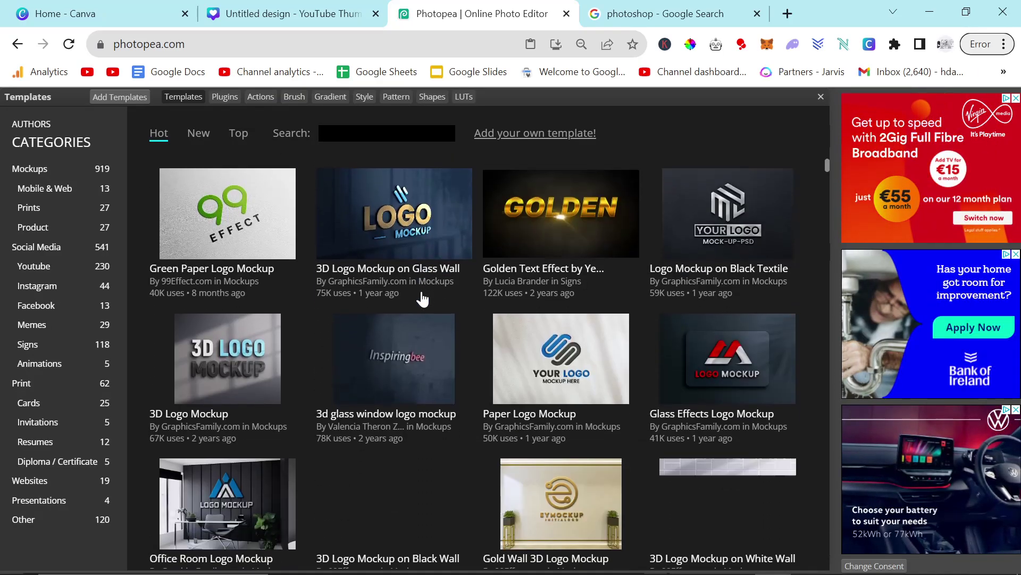
scroll(423, 300, "down", 6)
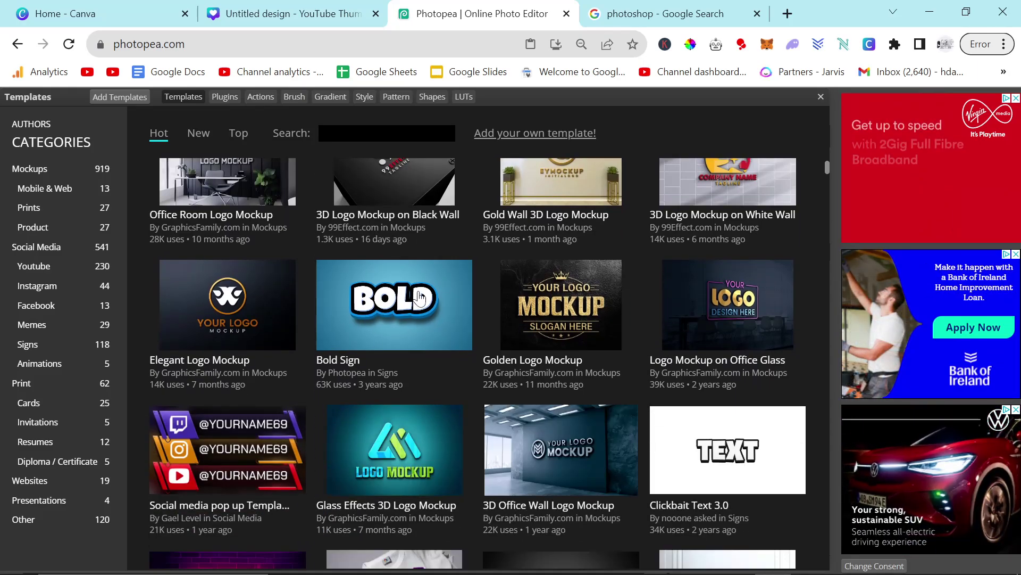
scroll(420, 298, "down", 6)
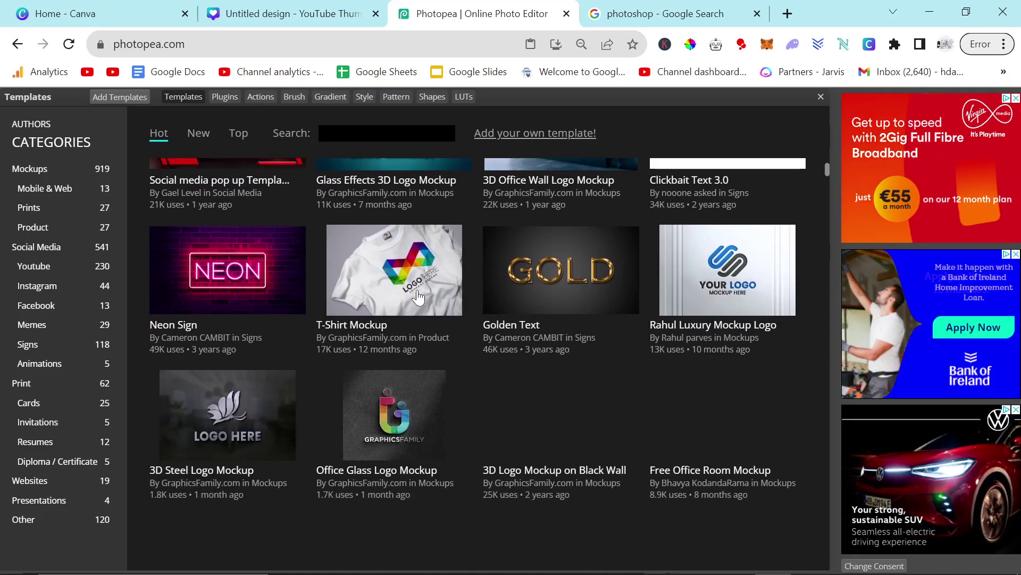
scroll(418, 296, "down", 4)
scroll(417, 300, "down", 6)
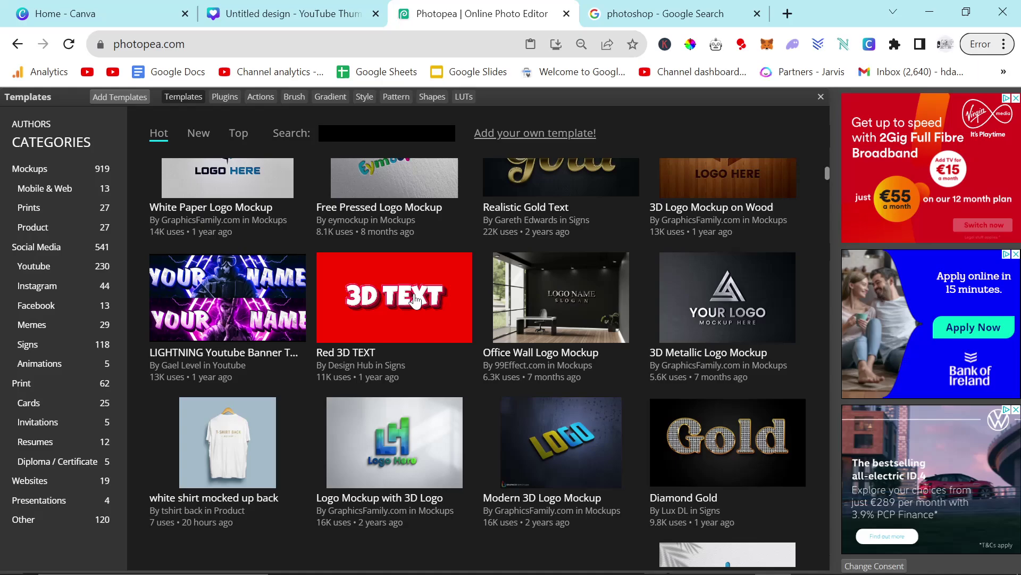
scroll(417, 298, "down", 3)
scroll(428, 266, "down", 6)
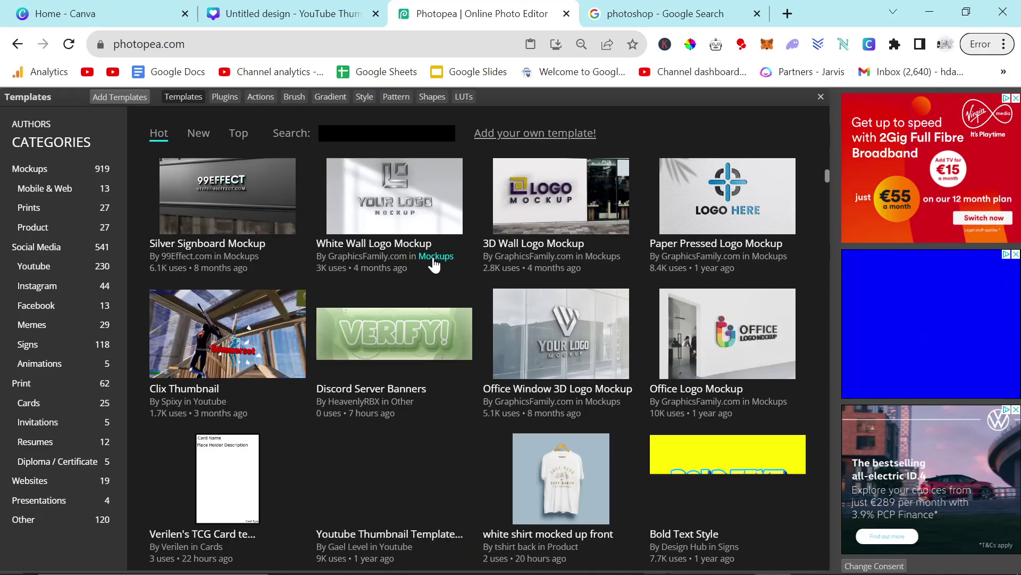
scroll(434, 264, "down", 2)
Find the Clickbait Text 3.0 template in the library and open it as a project.
scroll(437, 274, "up", 6)
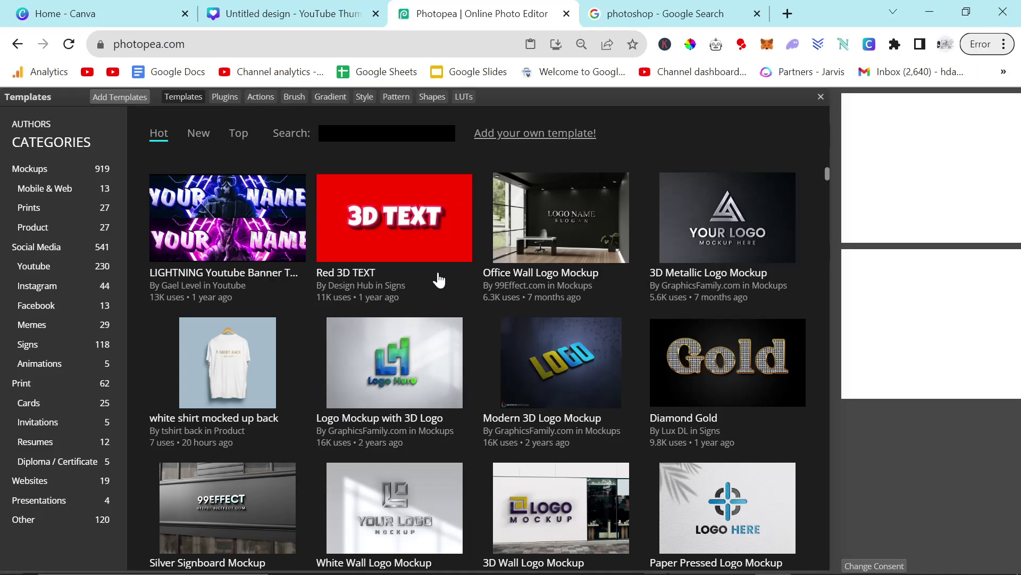
scroll(438, 280, "up", 9)
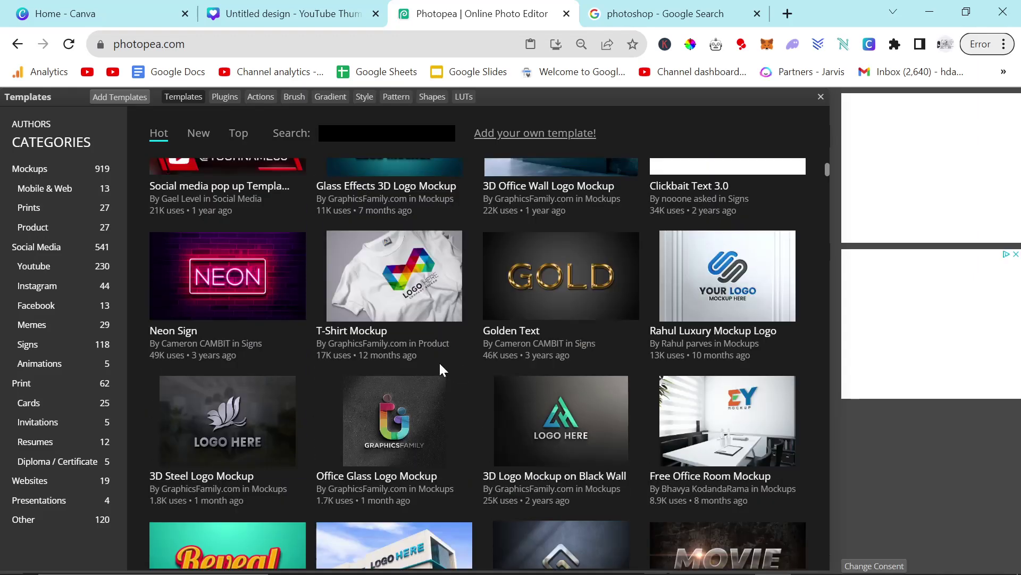
scroll(442, 319, "up", 6)
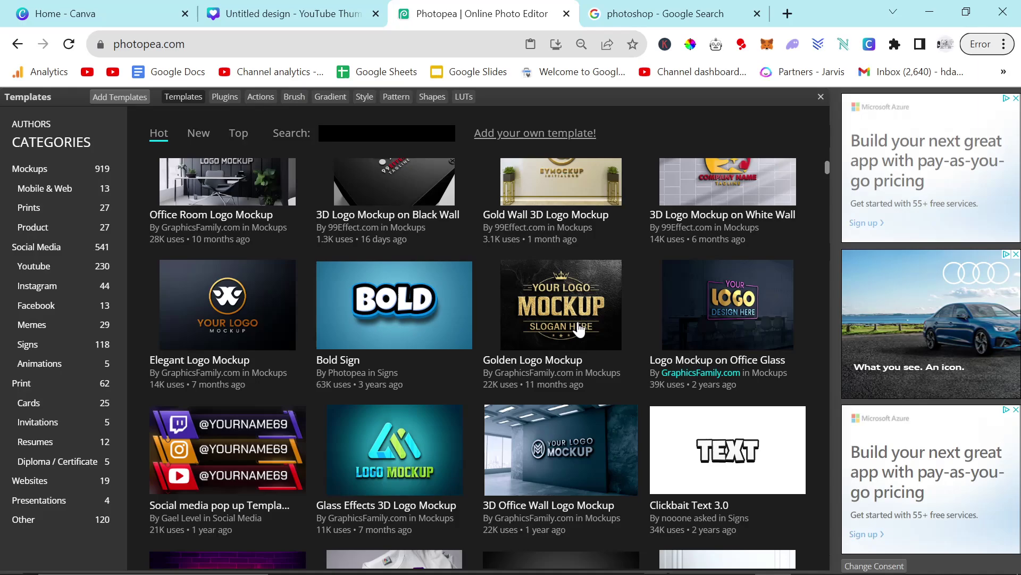
scroll(747, 532, "up", 1)
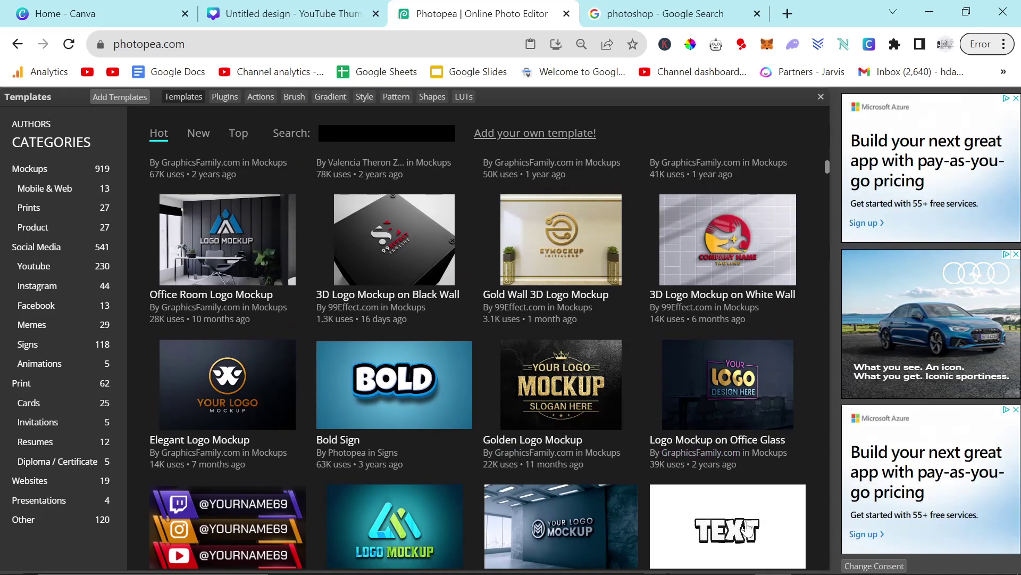
left_click(748, 528)
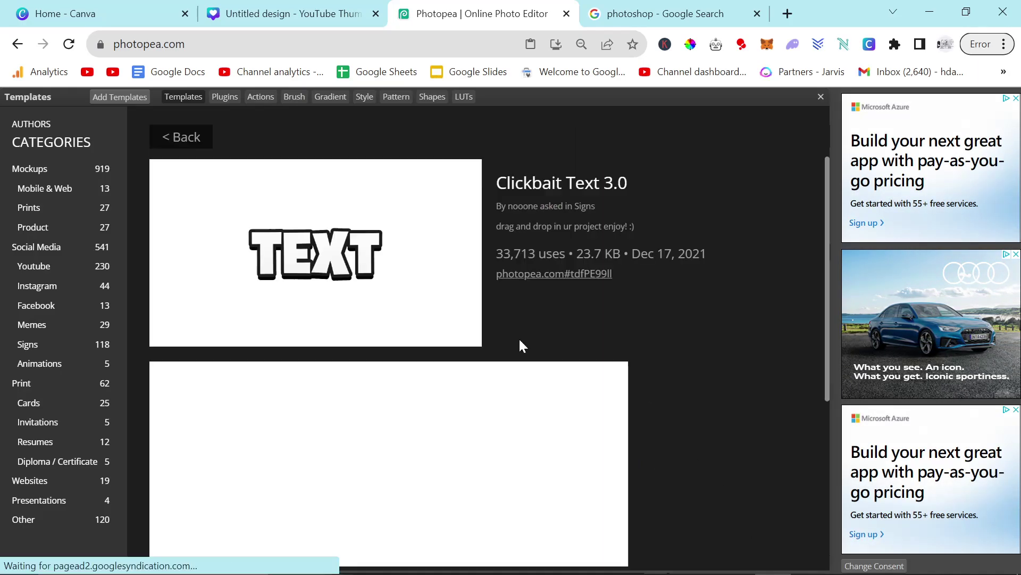
left_click(304, 246)
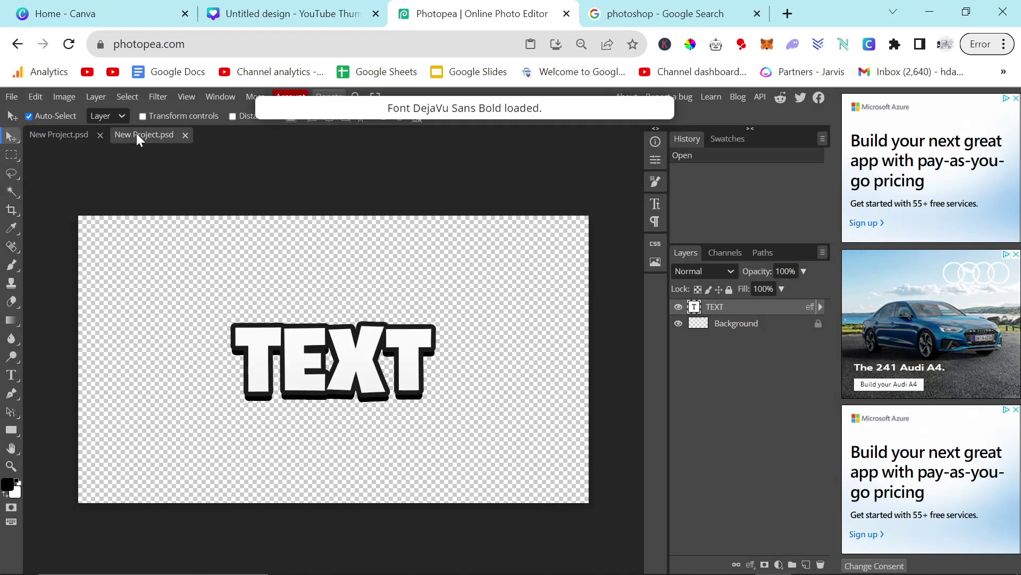
Switch to ChatGPT and examine the updated thumbnail with reduced writing at full size, comparing it with the earlier request.
key("alt+Tab")
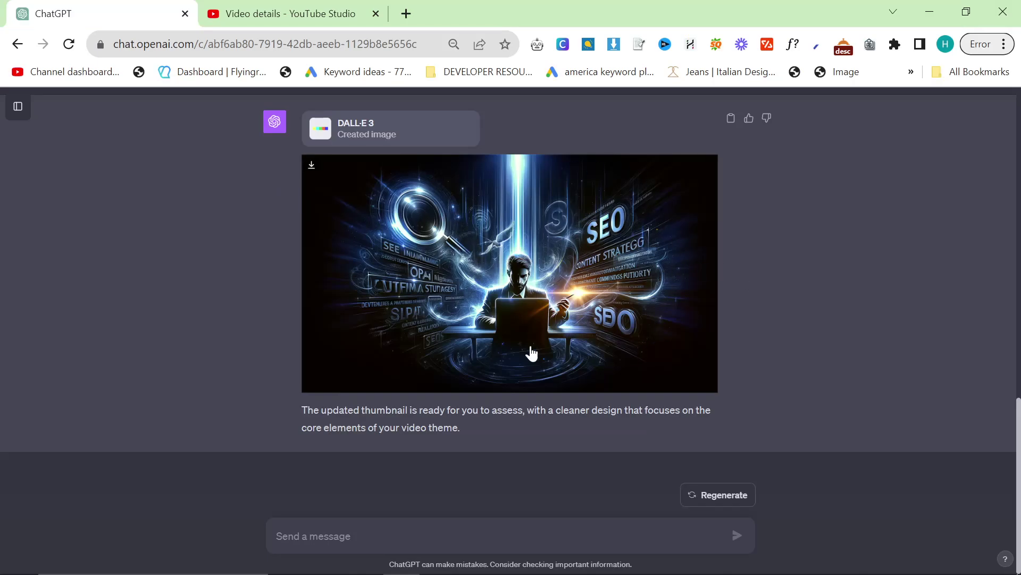
scroll(530, 353, "up", 10)
scroll(546, 394, "down", 7)
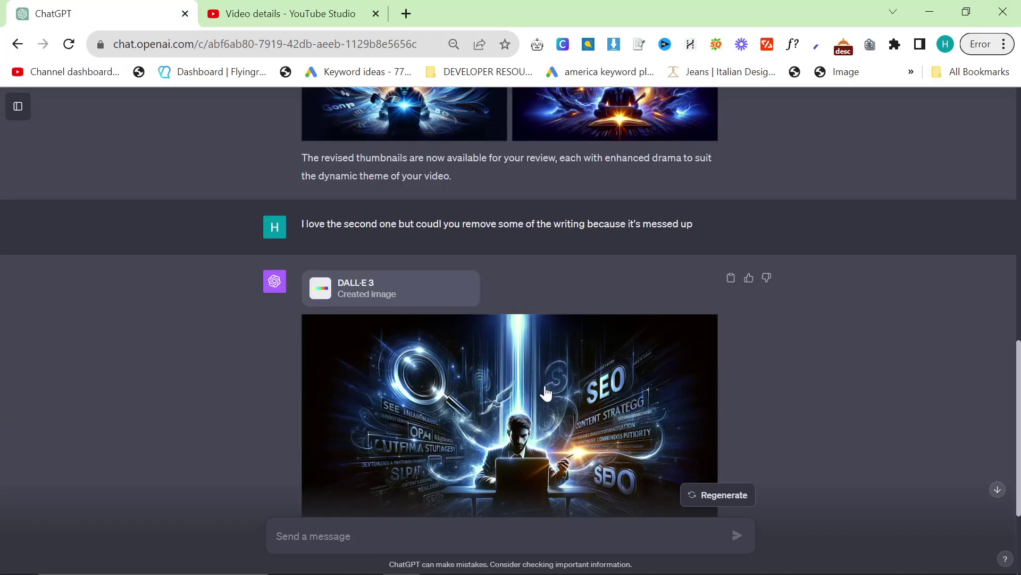
left_click(545, 393)
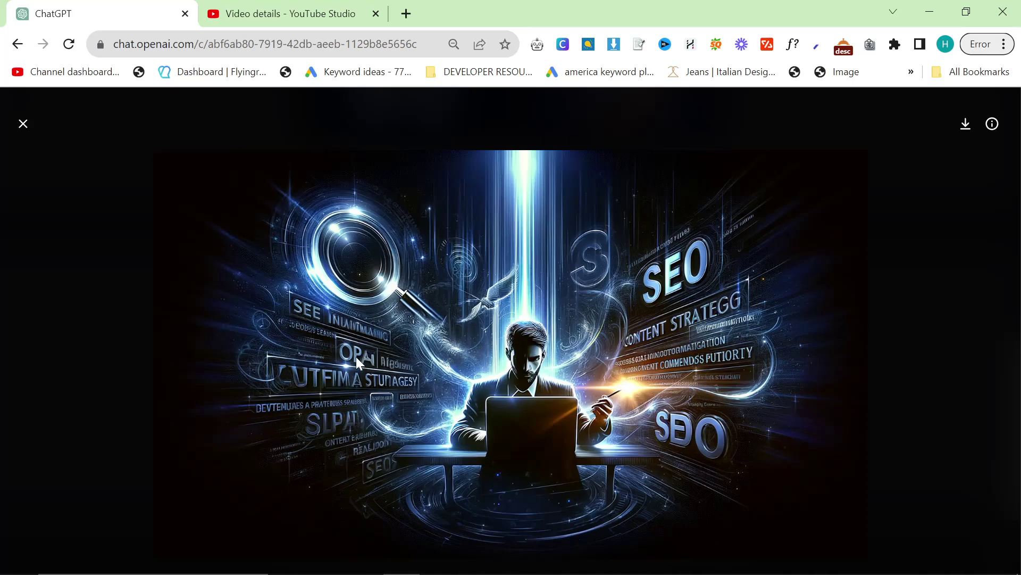
key("Escape")
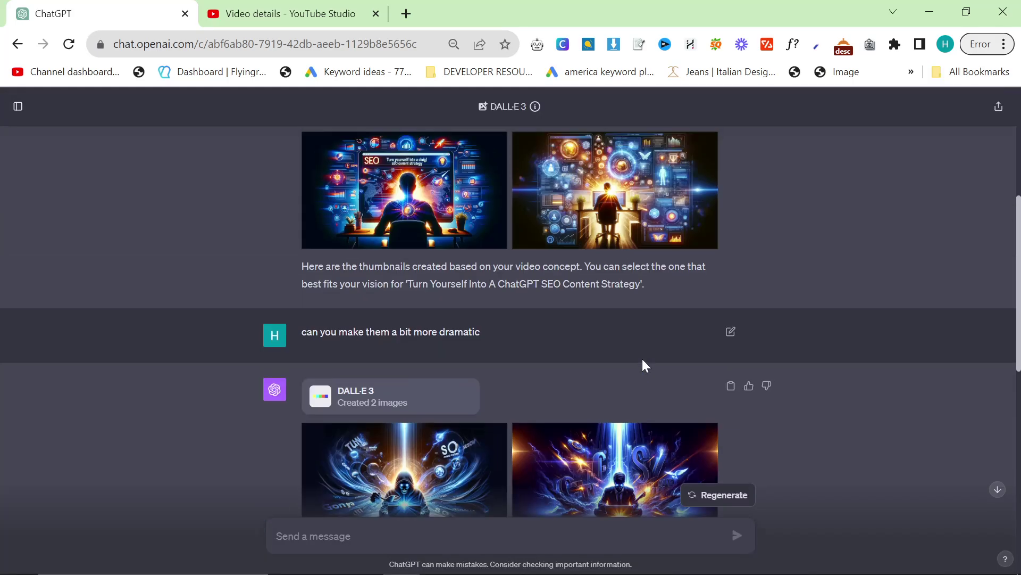
Download the second dramatic thumbnail, with the seated man above the glowing book, from ChatGPT and return to Photopea.
scroll(643, 365, "down", 3)
left_click(636, 332)
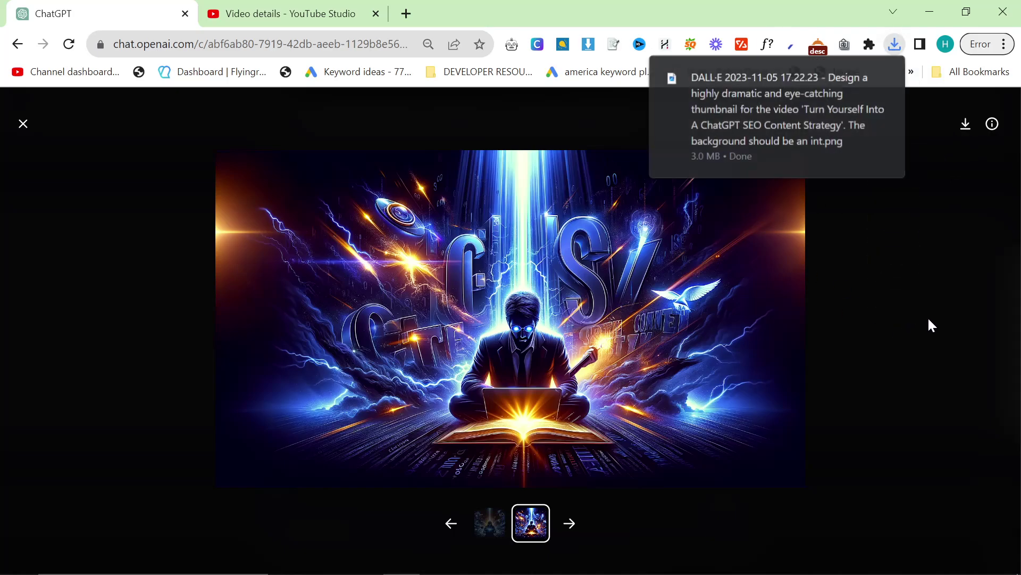
key("alt+Tab")
left_click(326, 183)
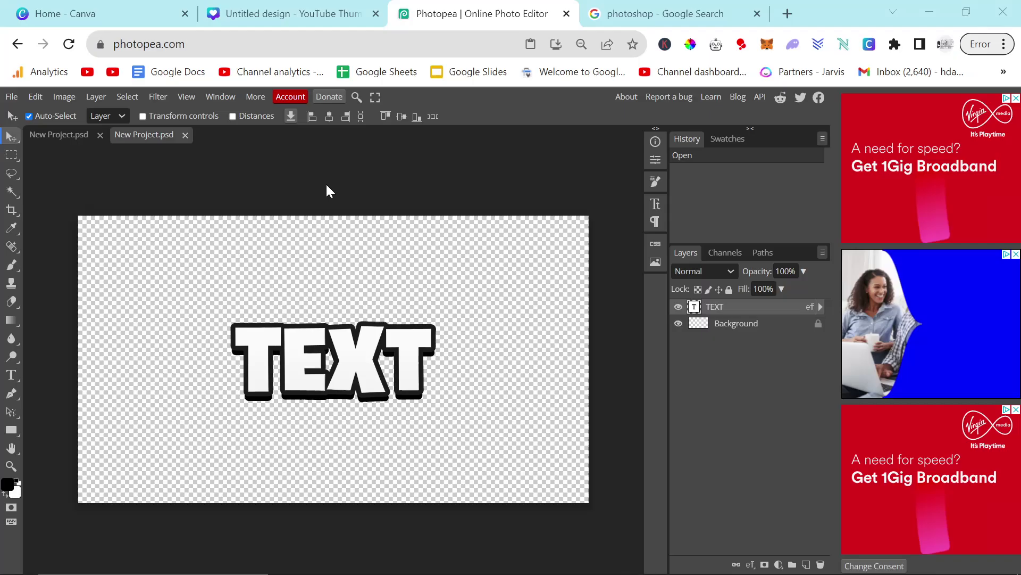
Switch to the blank YouTube thumbnail design in Canva, upload the downloaded DALL·E image and place it on the page.
left_click(127, 14)
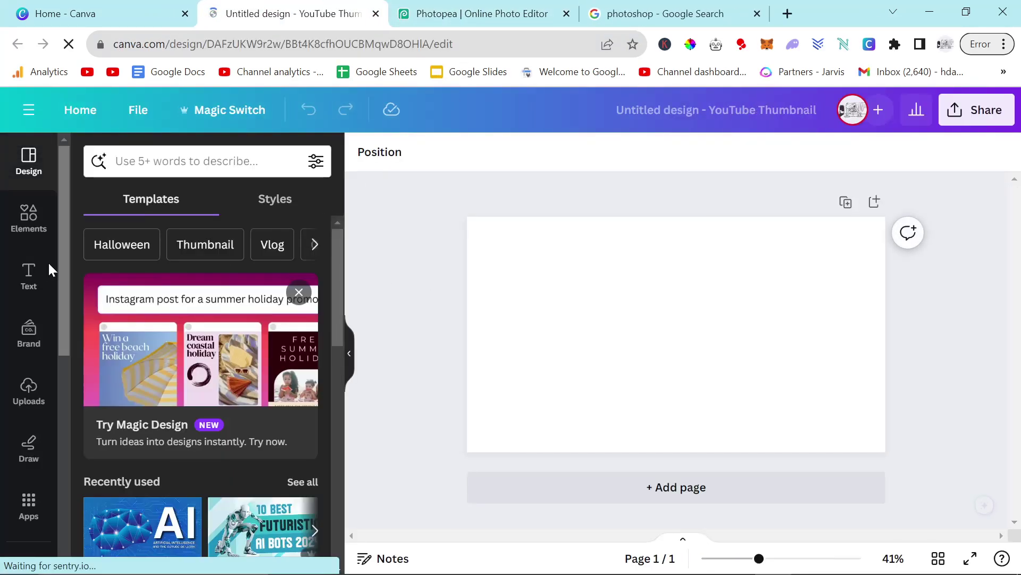
left_click(32, 392)
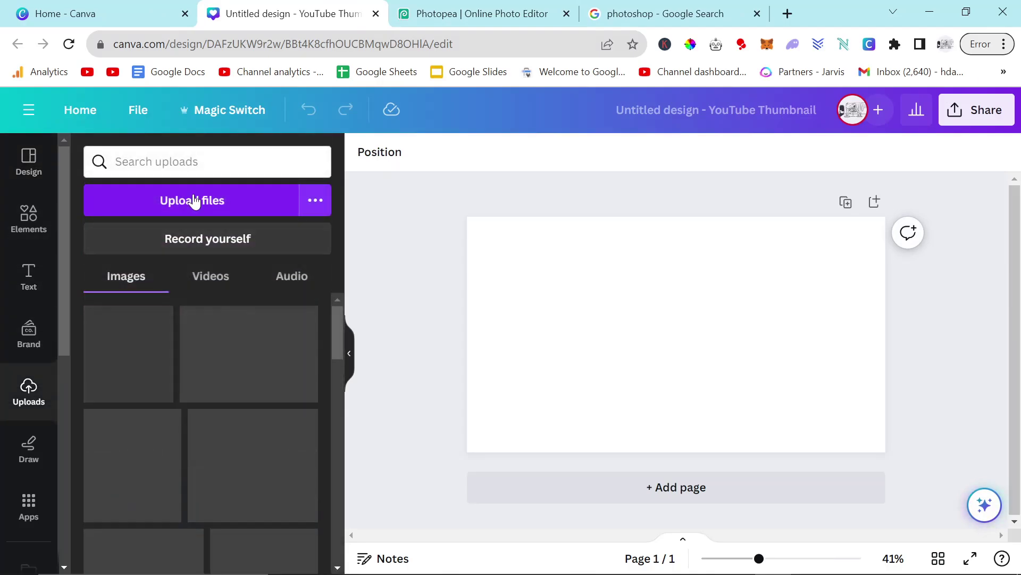
left_click(257, 201)
double_click(327, 155)
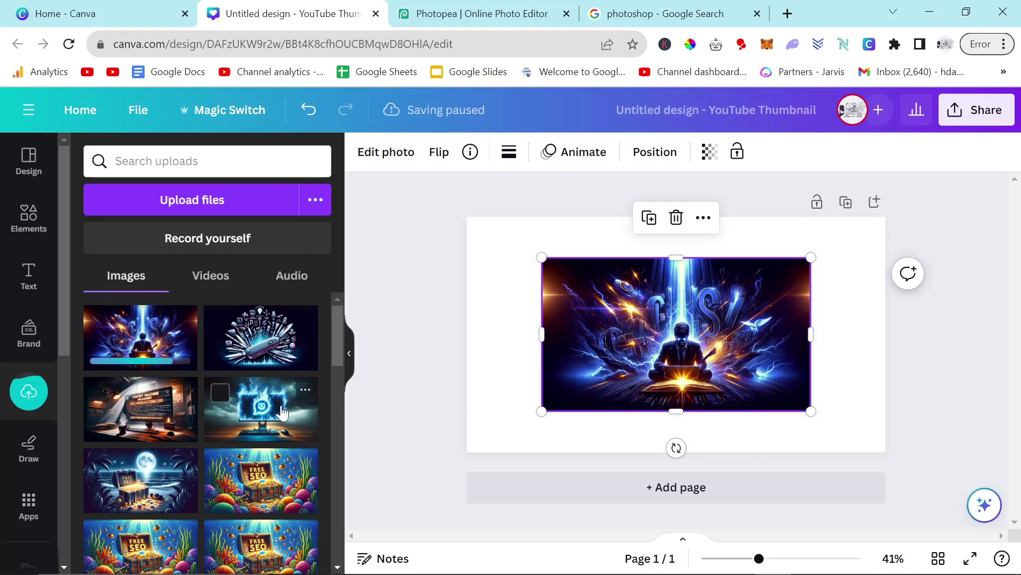
Add the uploaded image of the flaming blue computer monitor to the page and set it as the background.
left_click_drag(268, 412, 688, 343)
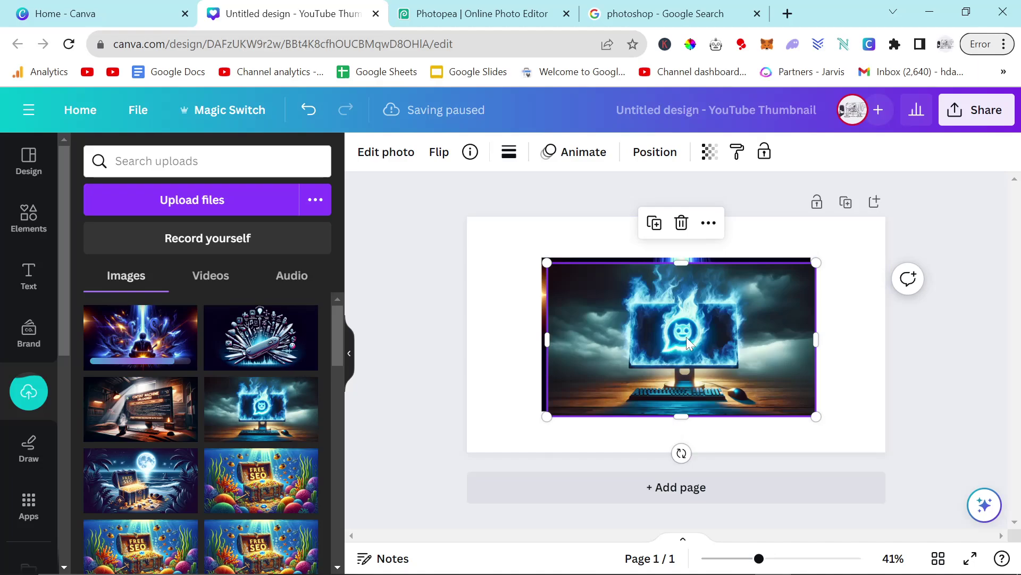
right_click(678, 343)
left_click(745, 517)
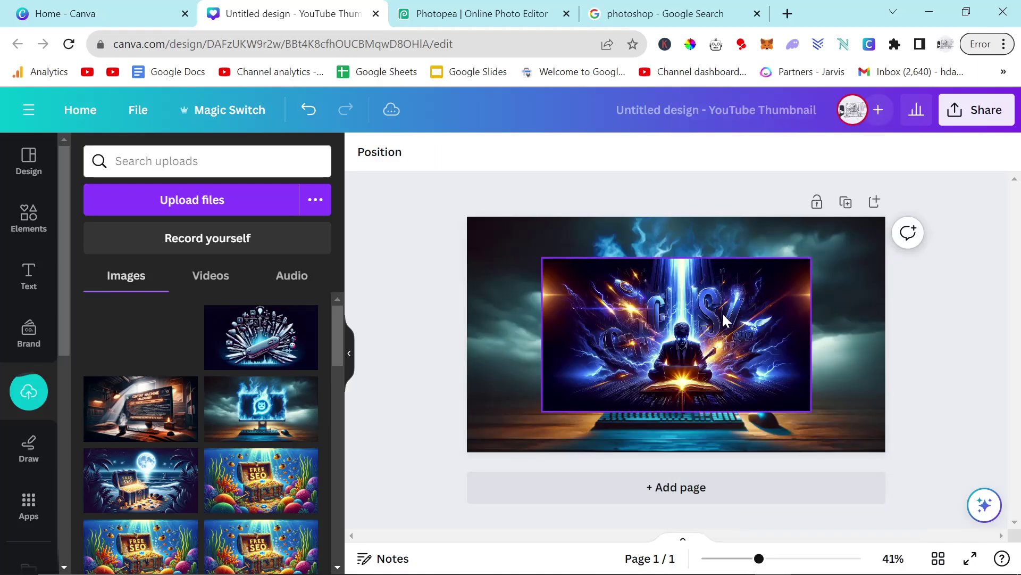
Delete both the dramatic thumbnail image and the flaming-monitor background from the page.
left_click(642, 311)
key("Delete")
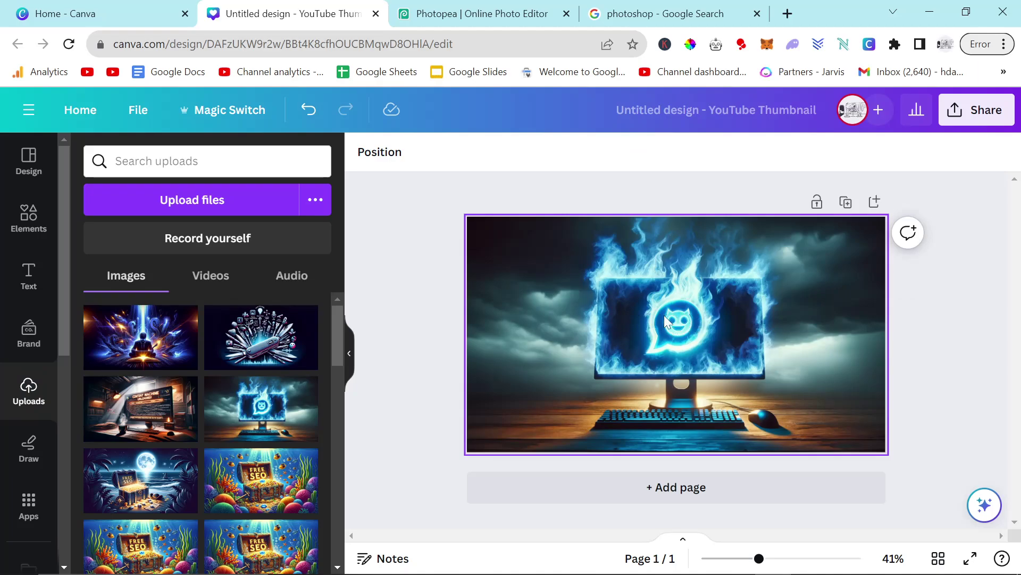
left_click(723, 330)
key("Delete")
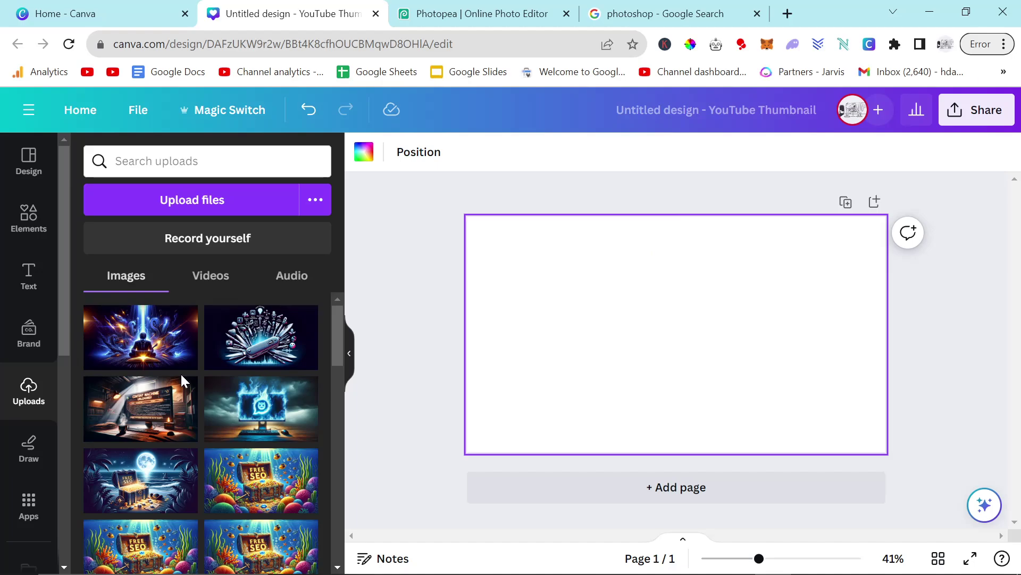
Place the uploaded image of the seated man with the glowing book on the page and set it as the background.
left_click(166, 365)
right_click(693, 363)
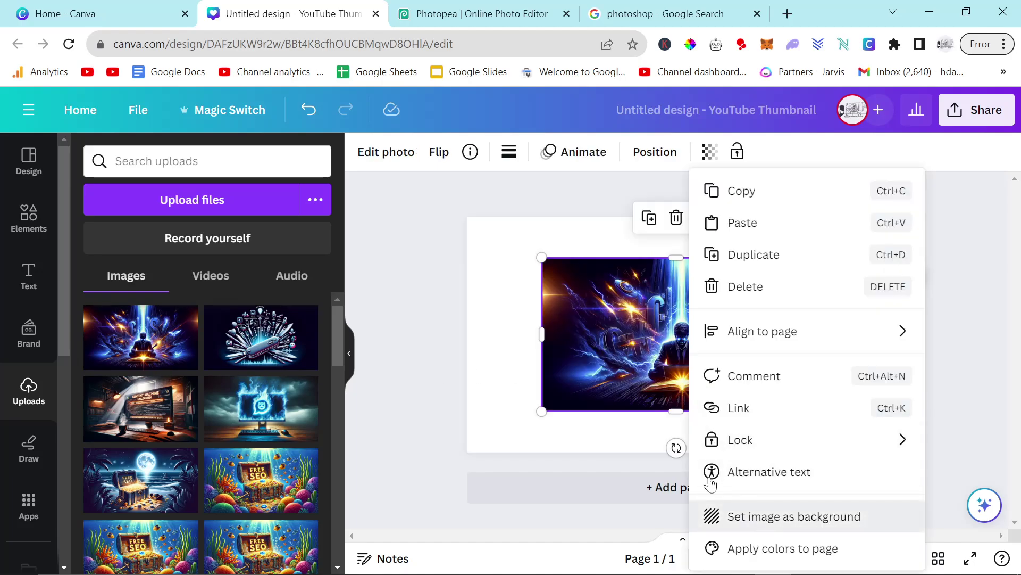
left_click(715, 515)
Try to extract the lettering from the background image with Grab Text.
left_click(638, 391)
left_click(384, 153)
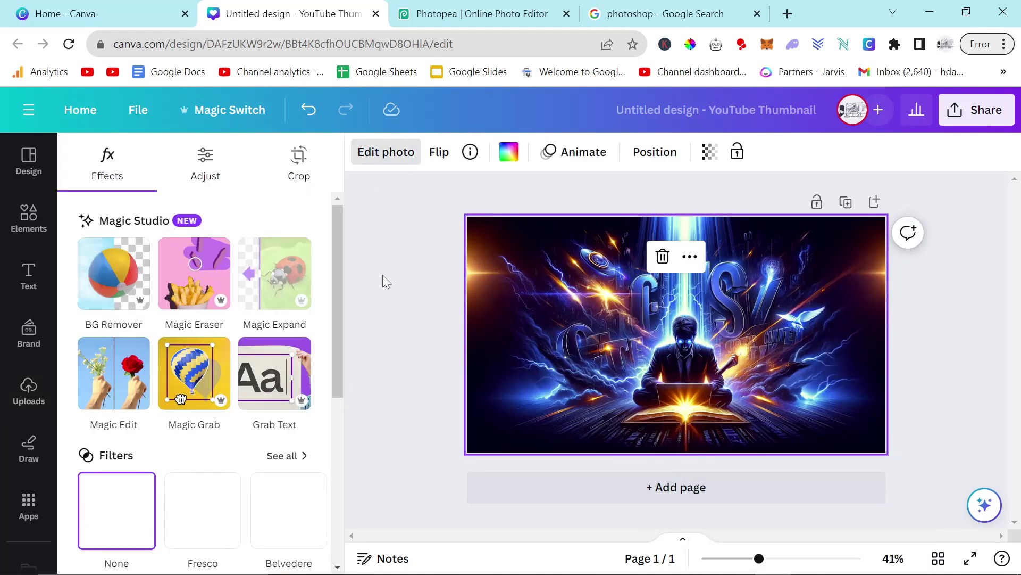
left_click(275, 374)
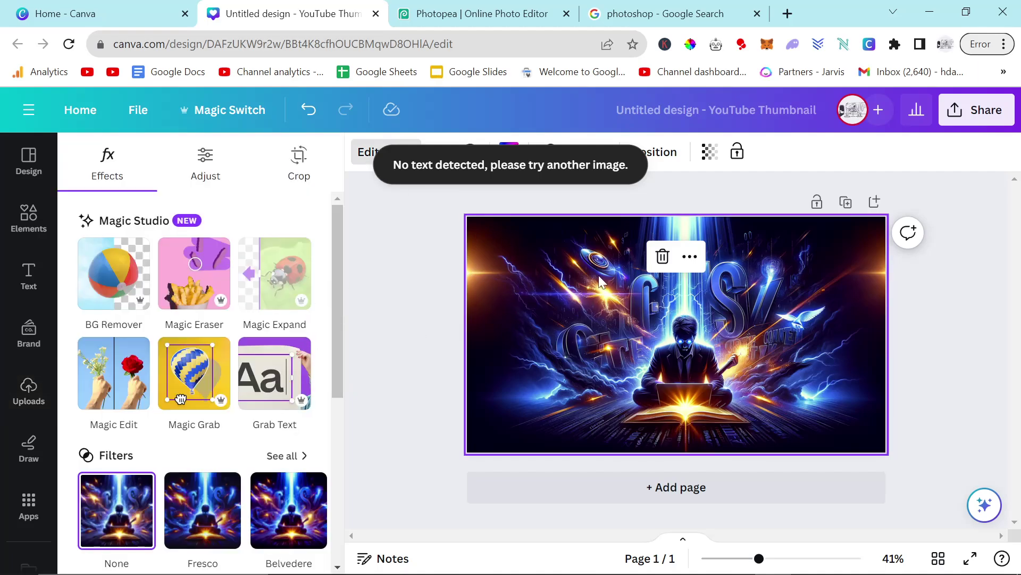
Use Magic Eraser with brush size 20 to brush out the garbled lettering left of the seated man.
left_click(207, 283)
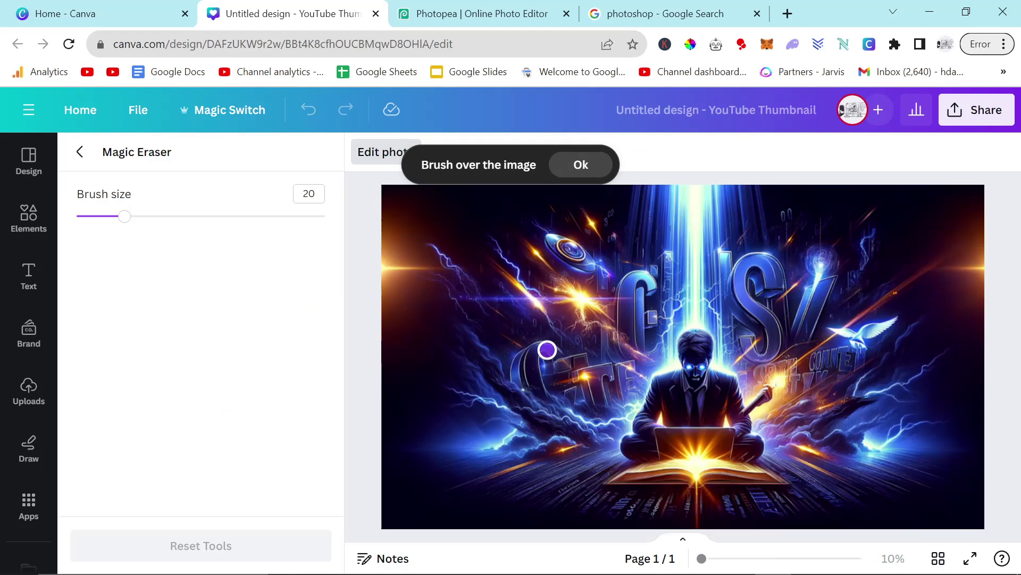
mouse_move(585, 378)
left_mouse_down()
mouse_move(605, 374)
mouse_move(608, 391)
mouse_move(624, 357)
mouse_move(625, 367)
mouse_move(626, 299)
mouse_move(640, 267)
left_mouse_up()
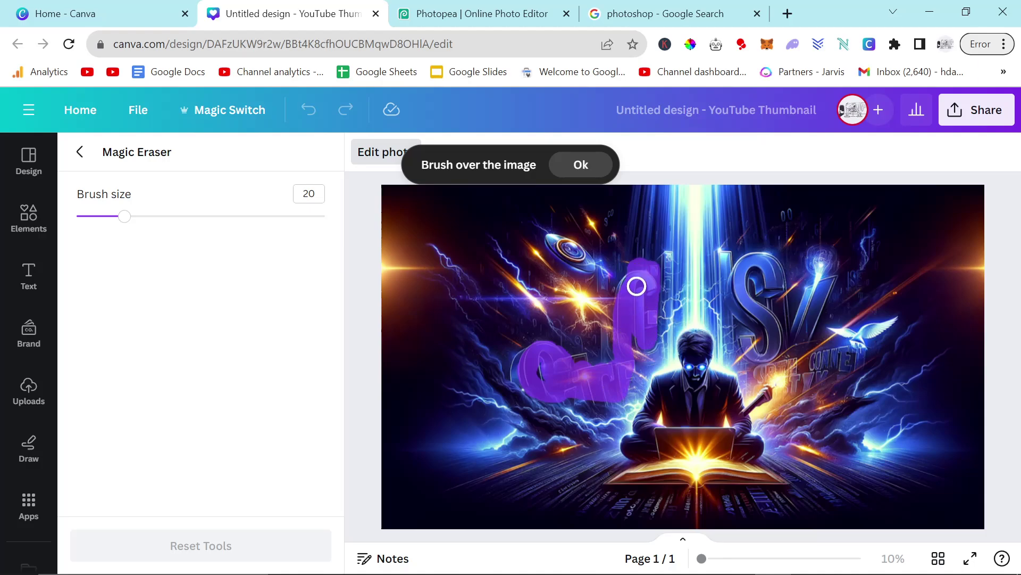
left_click_drag(637, 287, 638, 282)
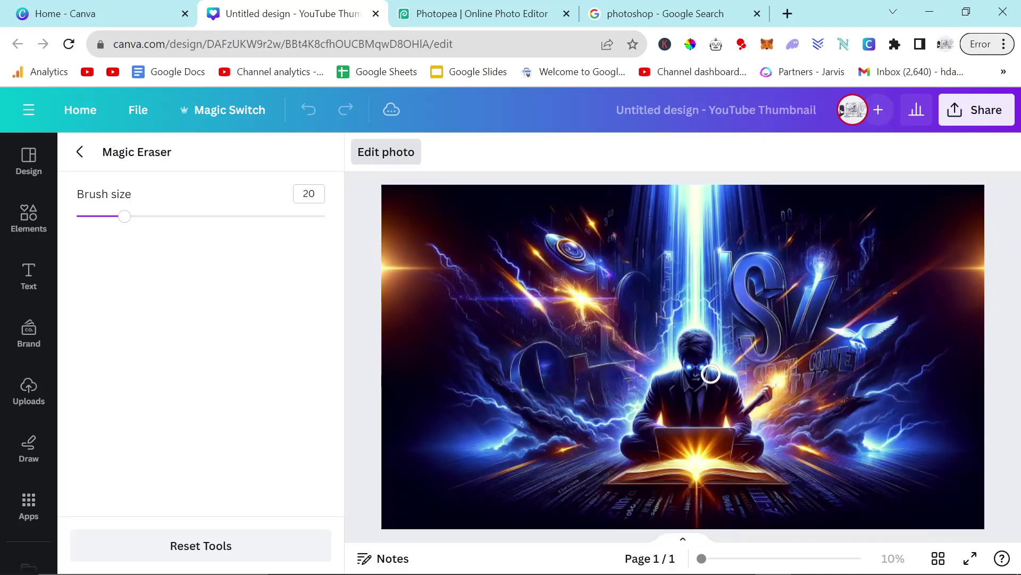
Erase the large letters and small garbled words right of the seated man, and finish with Magic Eraser.
mouse_move(759, 356)
left_mouse_down()
mouse_move(774, 335)
mouse_move(766, 299)
mouse_move(742, 278)
mouse_move(766, 266)
mouse_move(791, 333)
left_mouse_up()
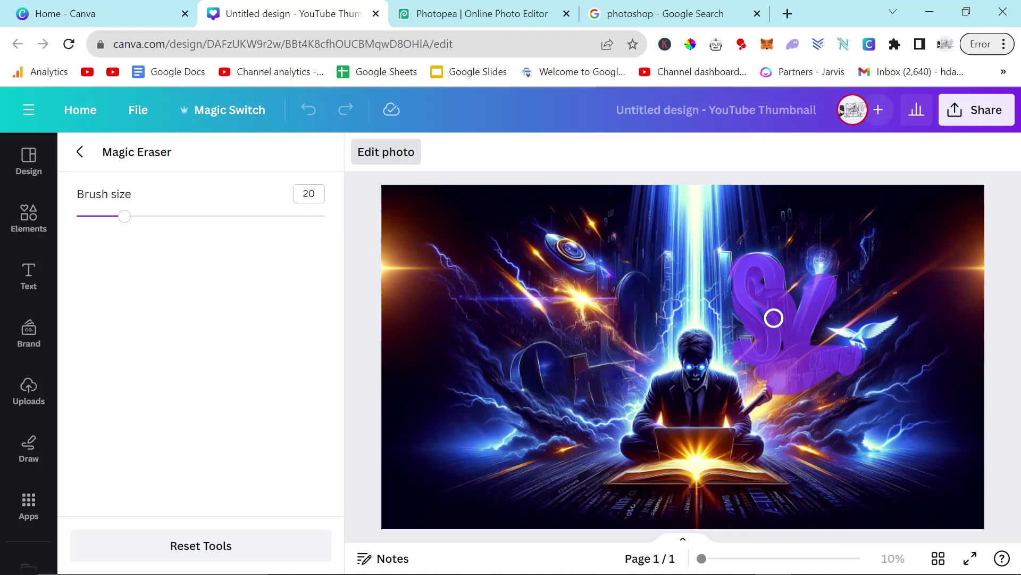
left_click_drag(752, 301, 755, 314)
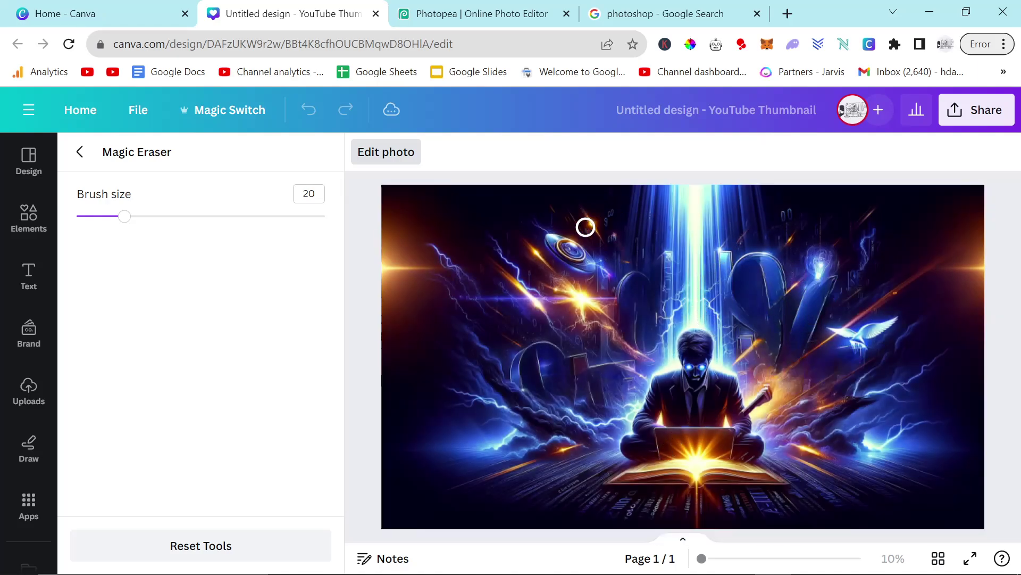
left_click(80, 151)
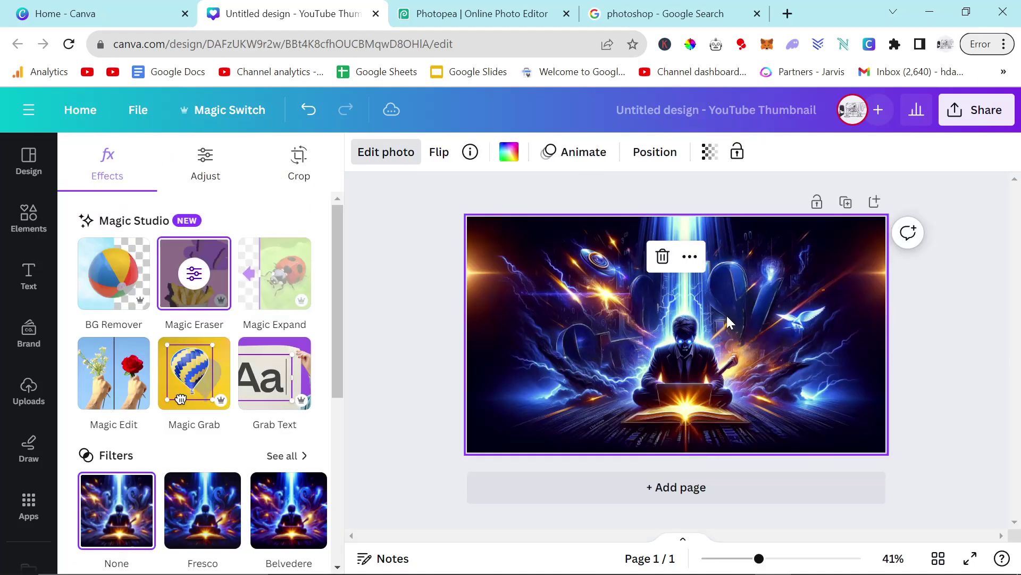
left_click(915, 337)
left_click(988, 314)
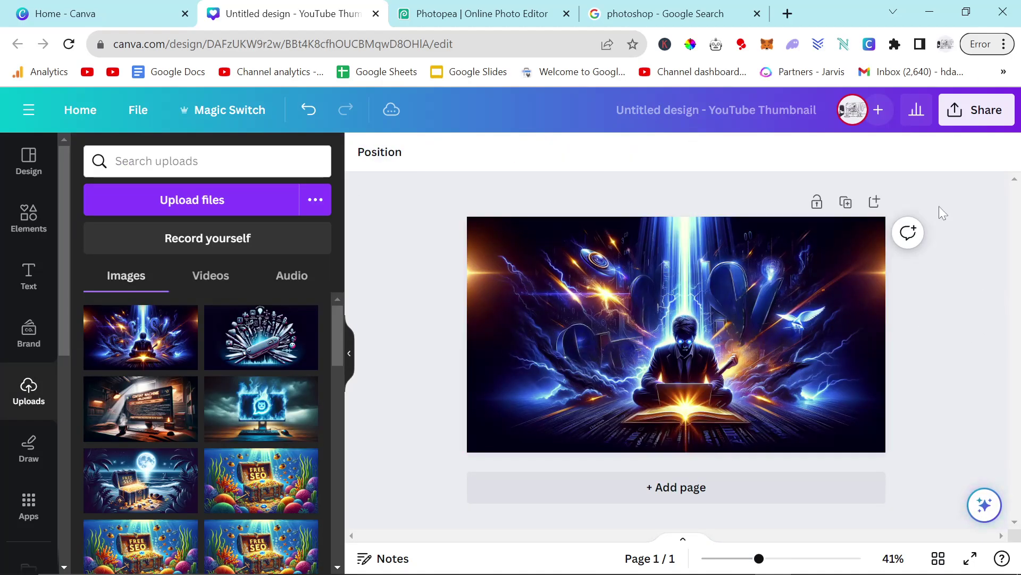
Download the cleaned design as a PNG at 1,280 × 720 px.
left_click(975, 110)
scroll(829, 498, "down", 2)
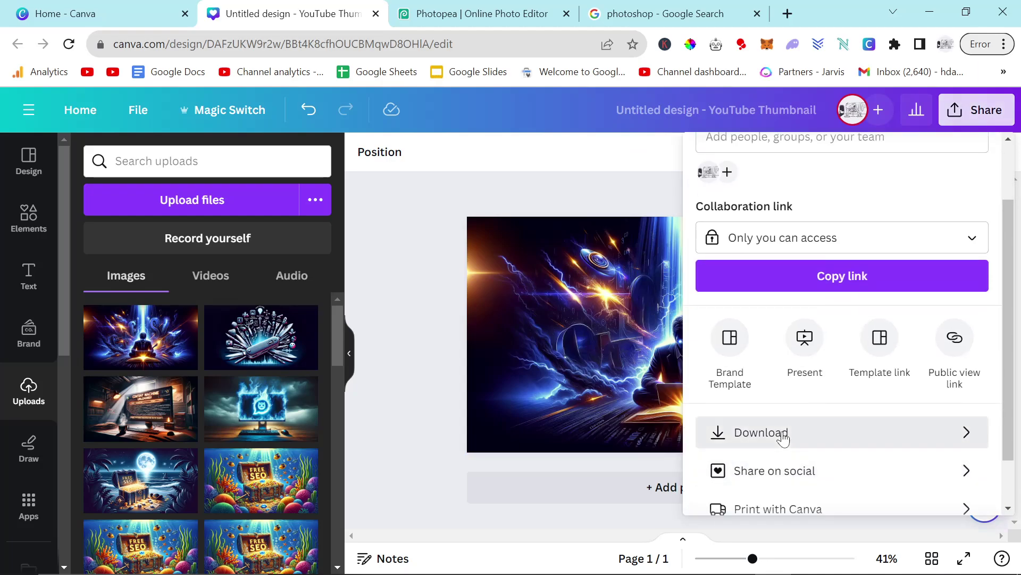
left_click(780, 437)
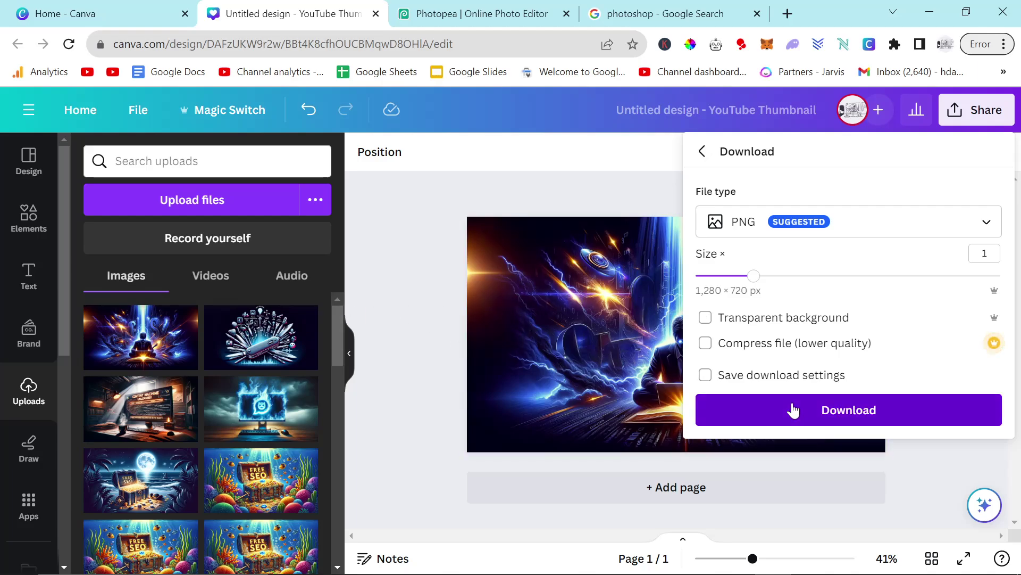
left_click(786, 411)
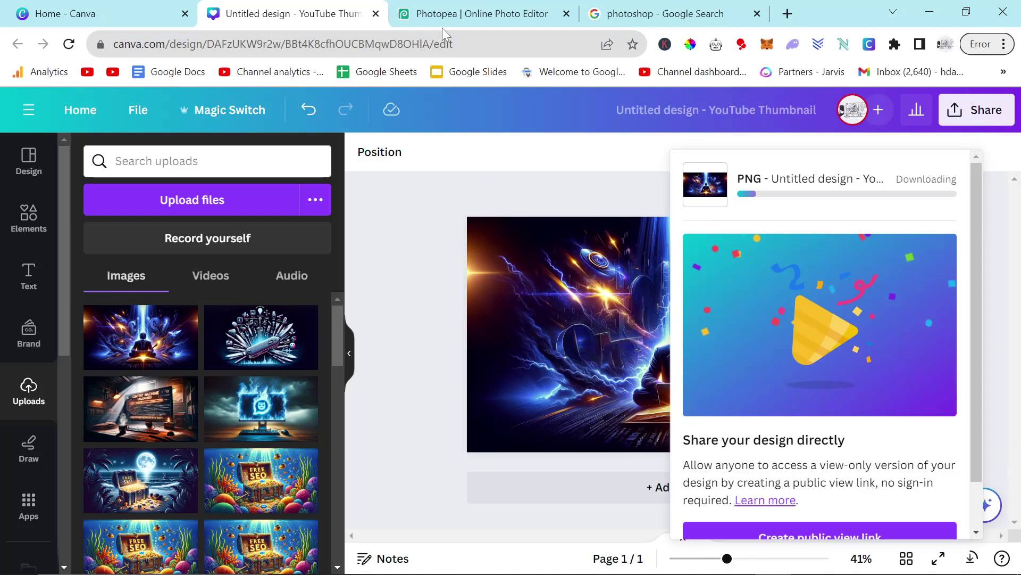
Switch to Photopea, place the downloaded Untitled design (93).png in the blank white project, and delete the white Background layer.
left_click(442, 15)
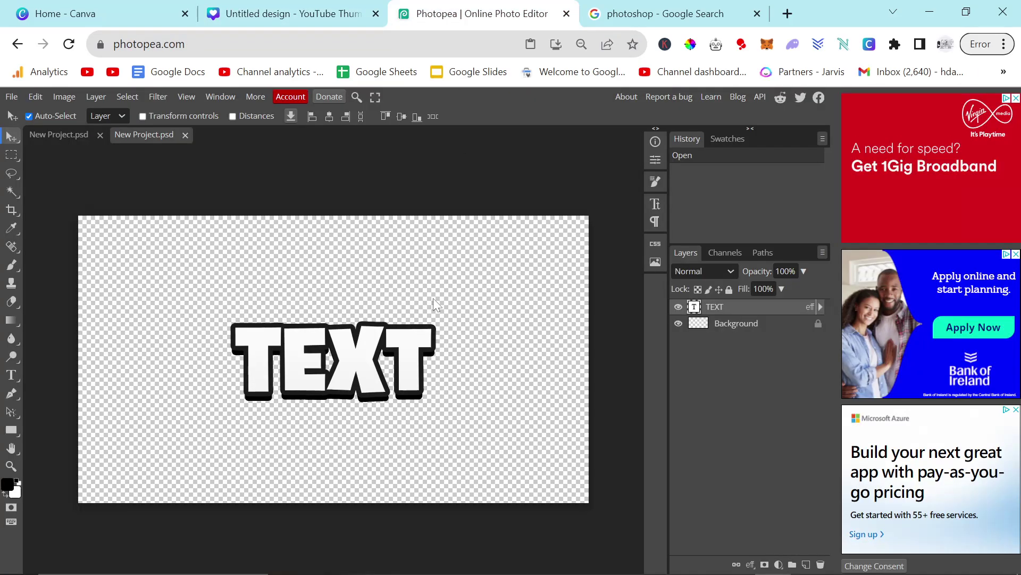
left_click(83, 136)
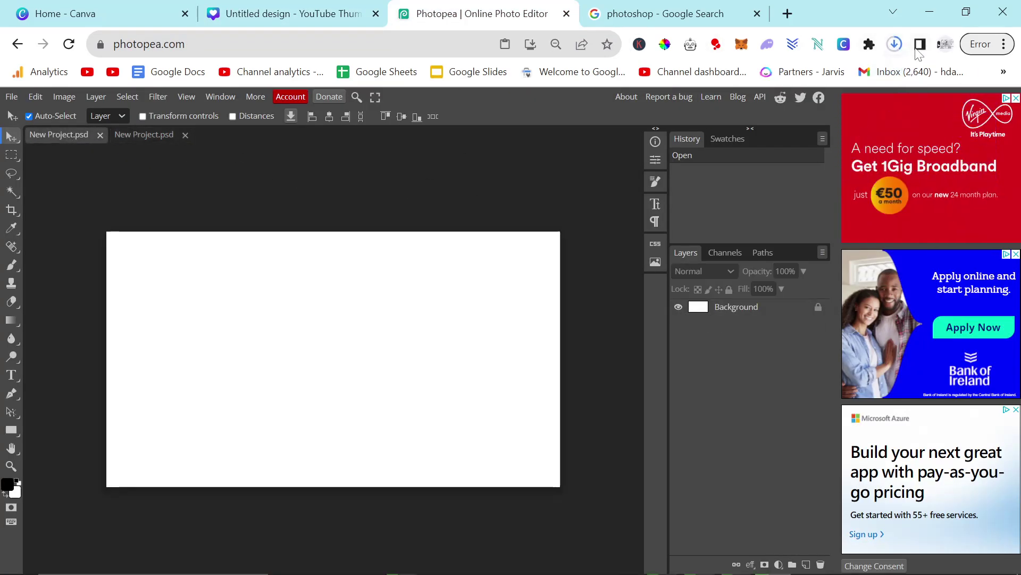
left_click(775, 108)
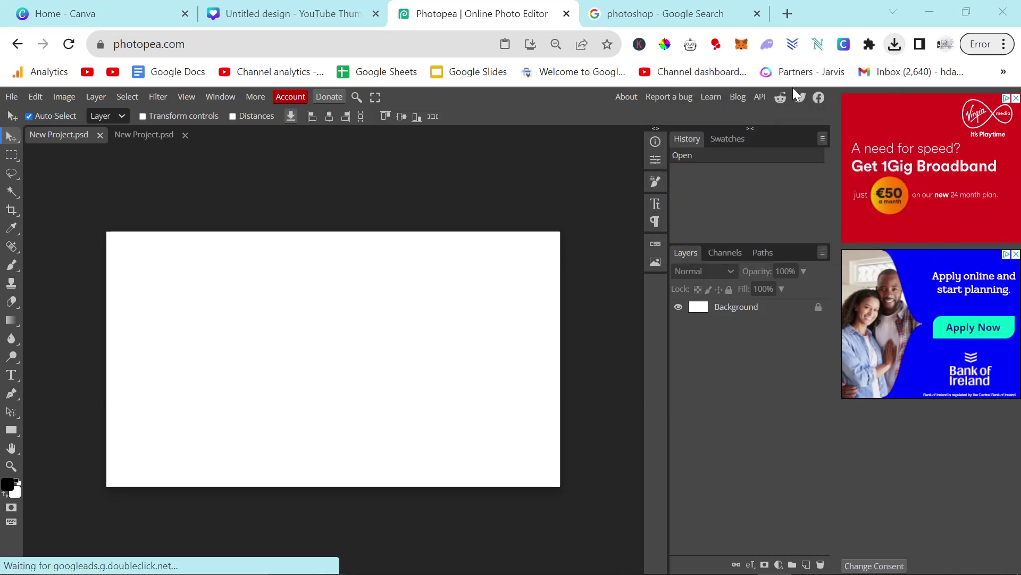
left_click(186, 178)
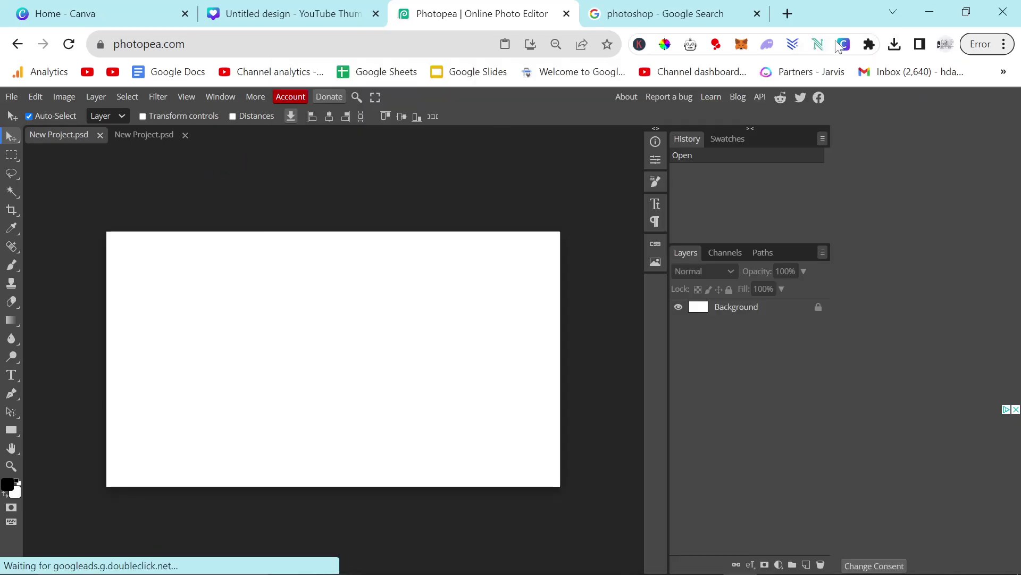
left_click(895, 45)
left_click_drag(781, 107, 330, 290)
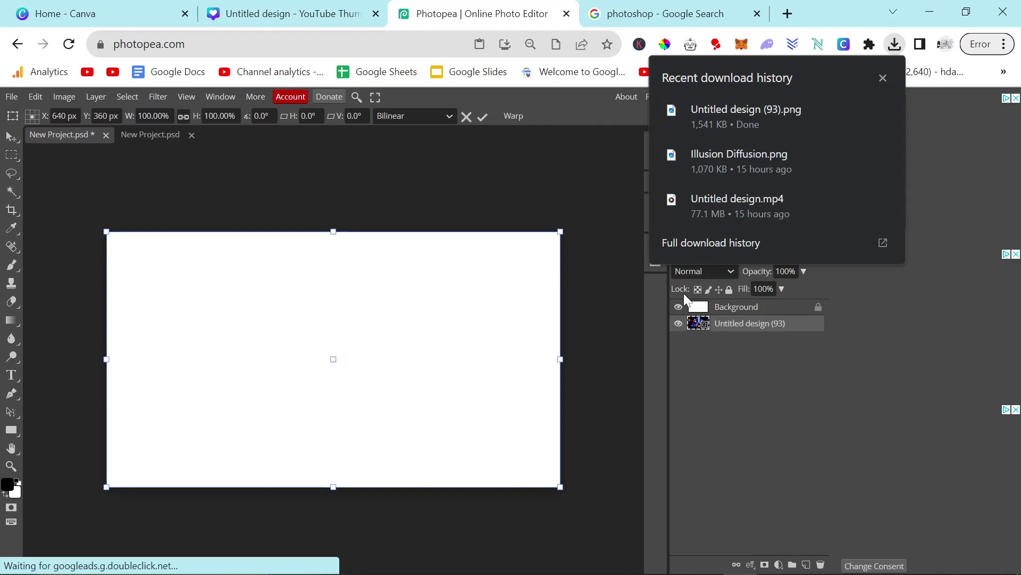
left_click(738, 314)
key("Delete")
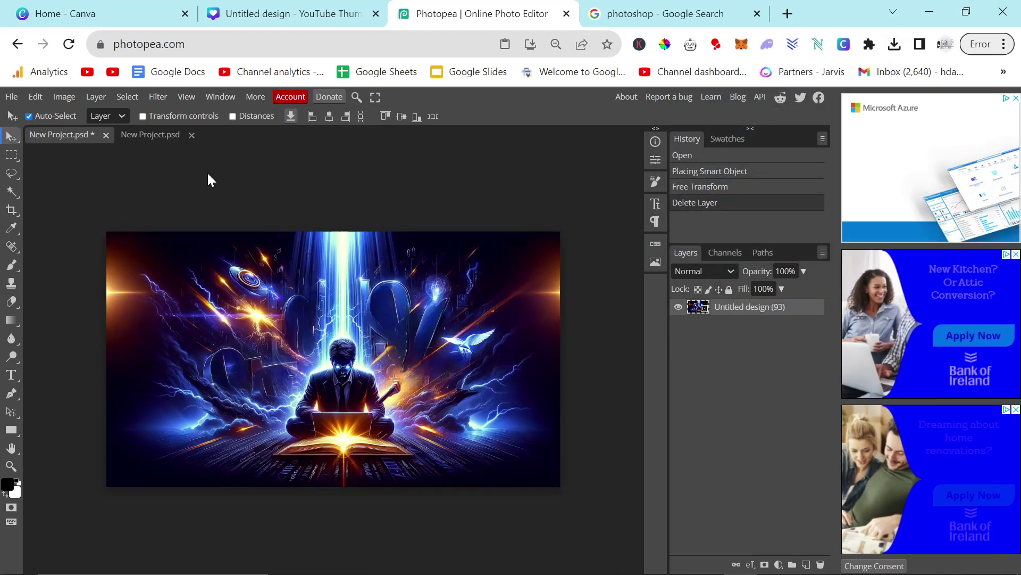
Copy the styled TEXT layer from the template project onto the upper part of the thumbnail and change its wording to "SEO".
left_click(160, 135)
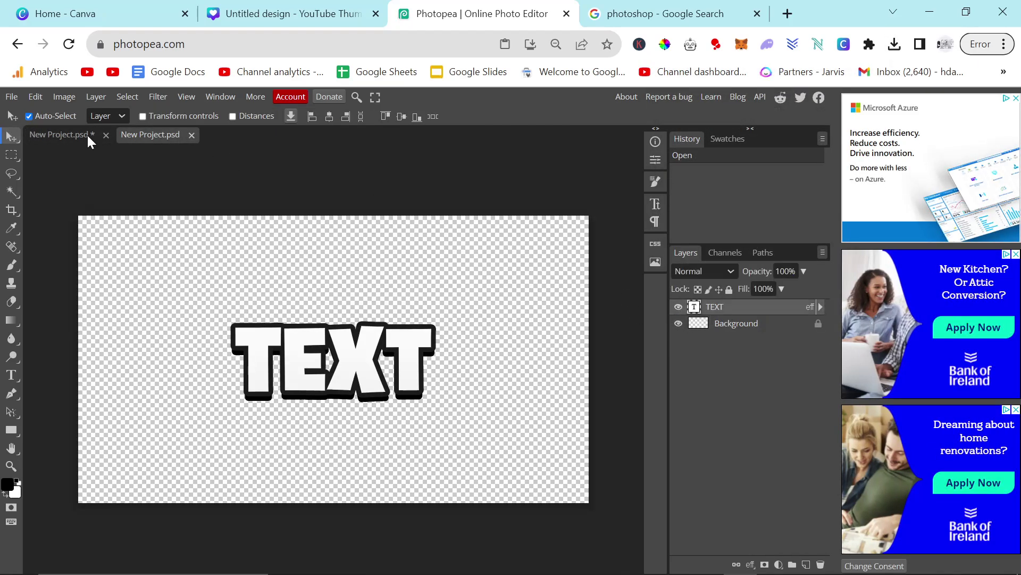
left_click_drag(88, 136, 285, 260)
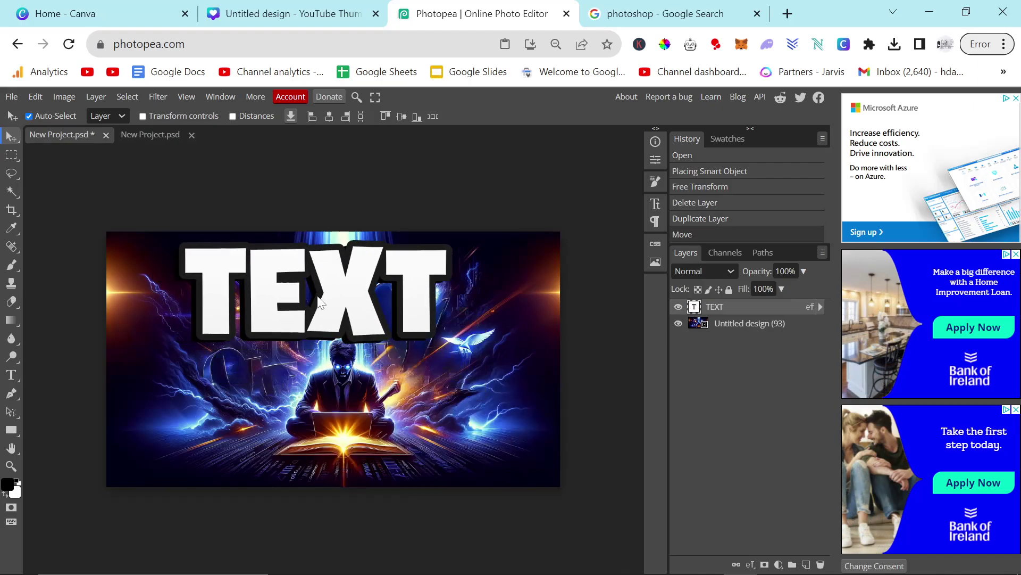
double_click(319, 303)
type("SEO")
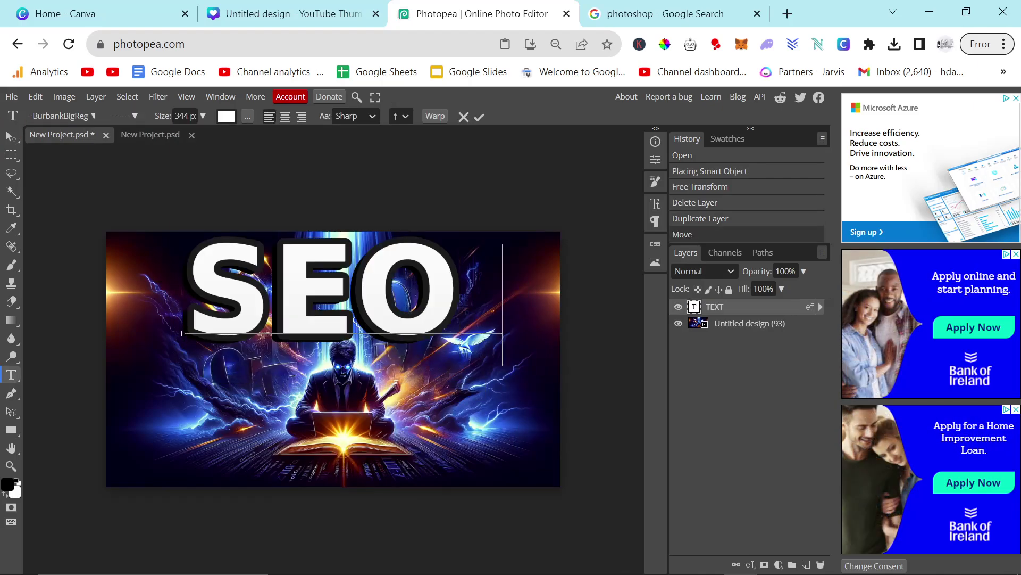
Extend the title to "SEO CONTENT MACHINE" and set its font size to 150.
key("ctrl+a")
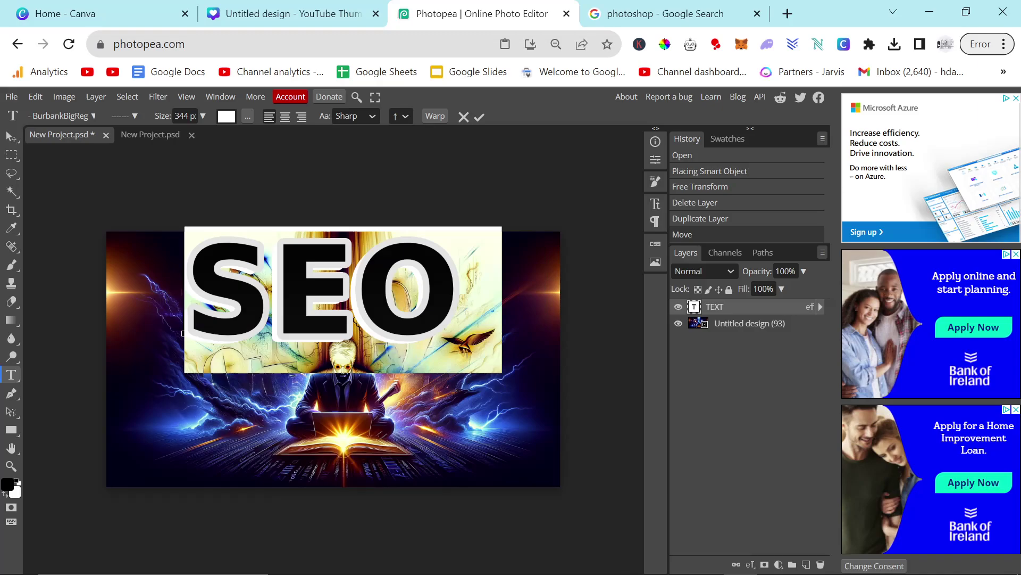
left_click_drag(293, 296, 284, 327)
double_click(284, 326)
left_click(454, 324)
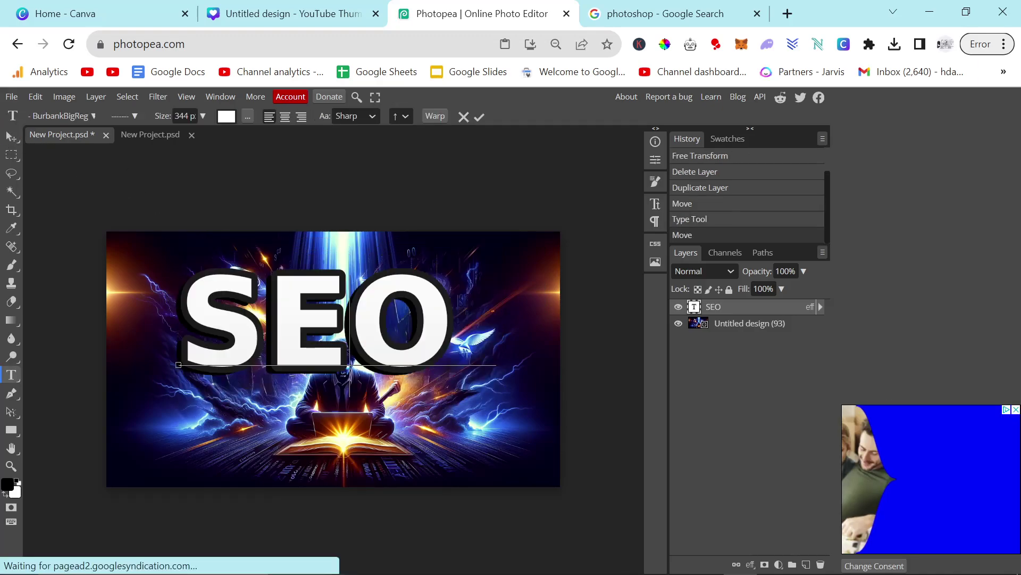
type("C")
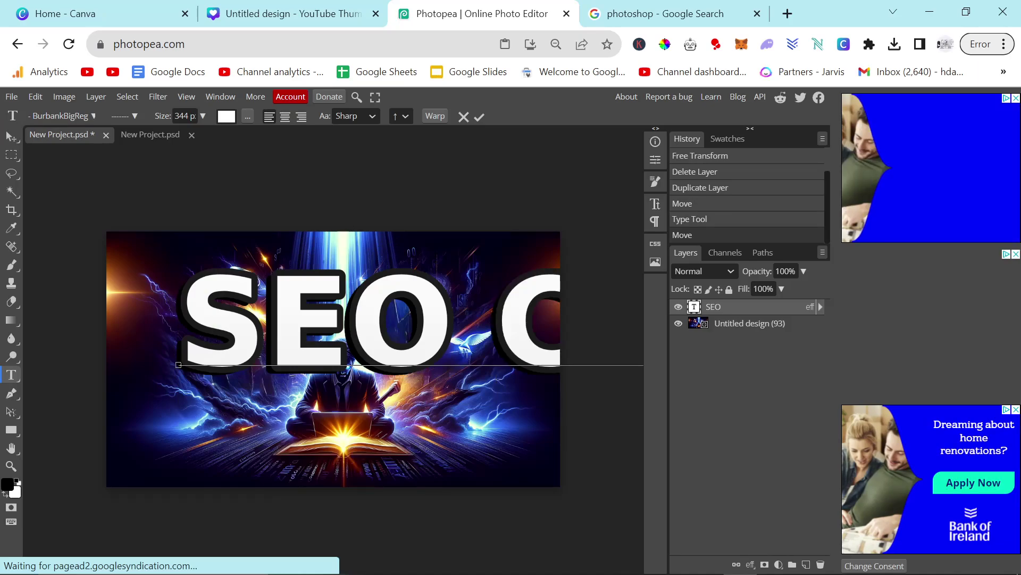
key("ctrl+a")
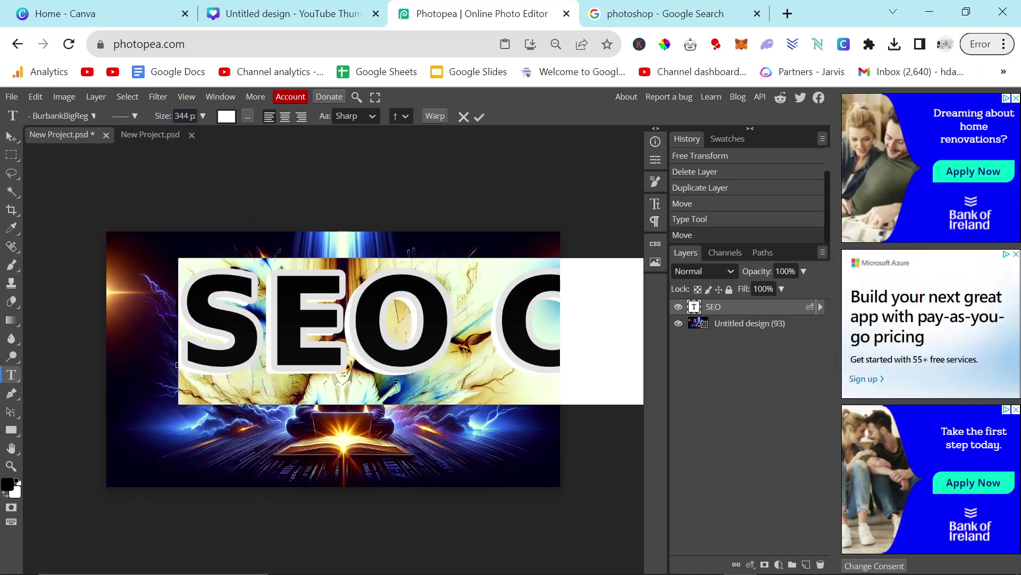
double_click(183, 115)
type("150")
key("Return")
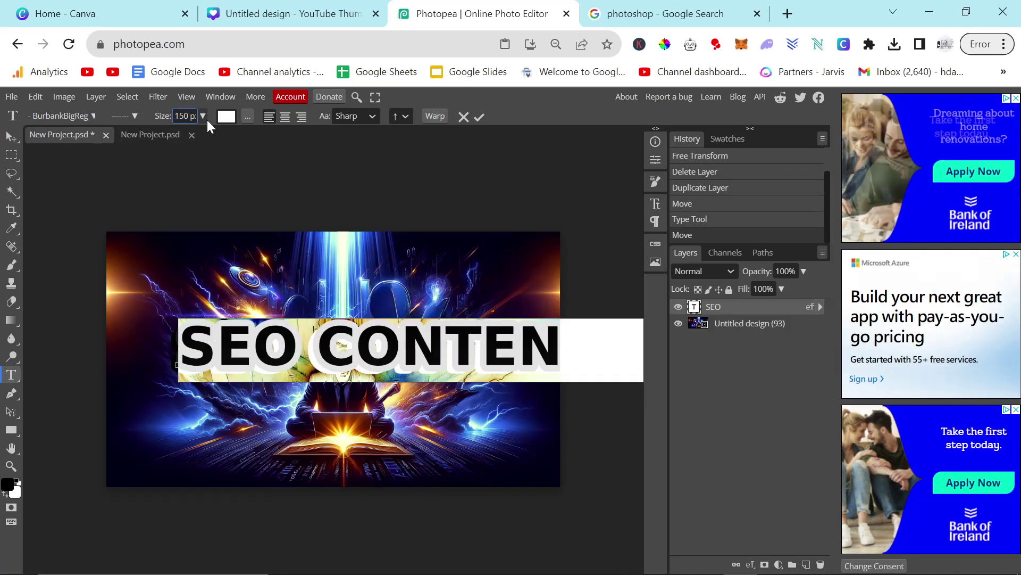
Move the title to the thumbnail's upper left and break it so "MACHINE" sits on a second line.
left_click(12, 136)
left_click_drag(463, 340, 391, 273)
double_click(377, 282)
left_click(546, 277)
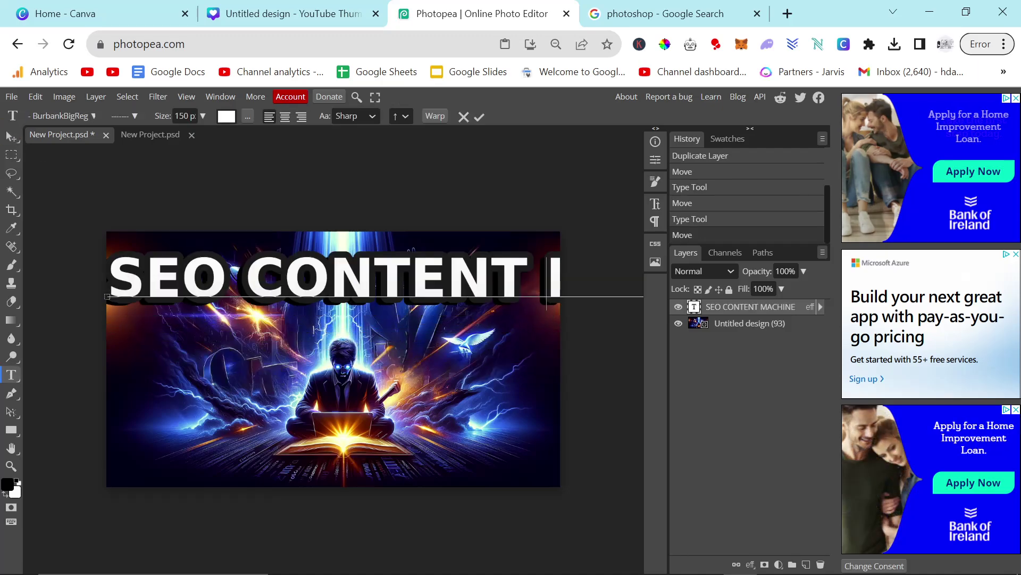
key("Return")
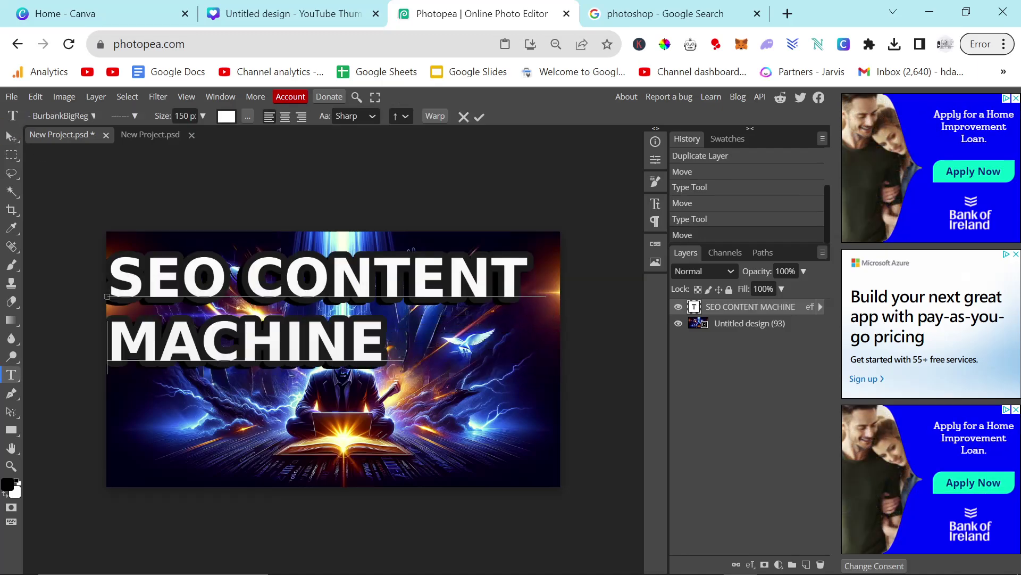
left_click(12, 136)
mouse_move(313, 317)
left_mouse_down()
mouse_move(327, 334)
mouse_move(324, 302)
left_mouse_up()
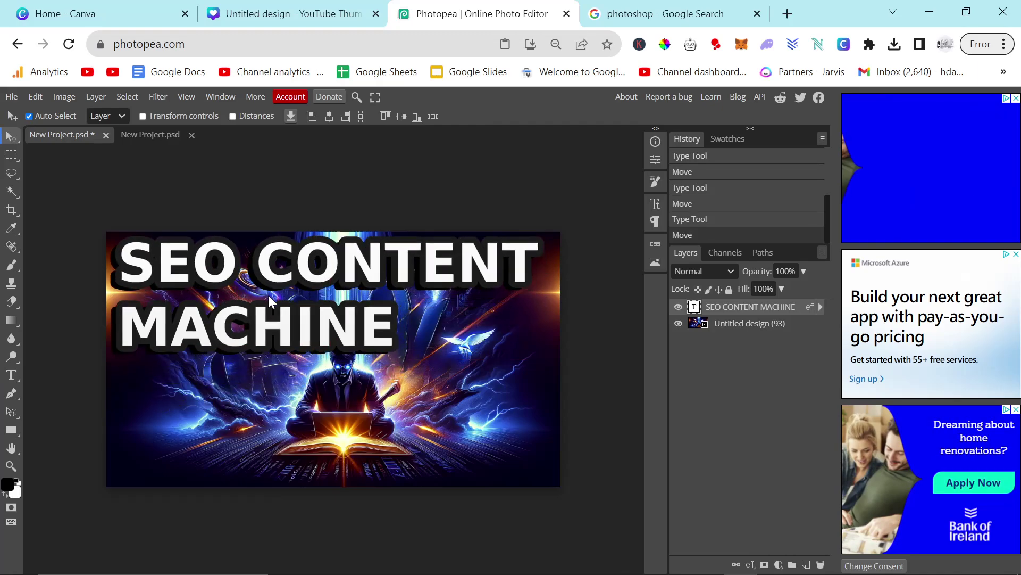
Reduce the whole title's font size to 100.
double_click(254, 270)
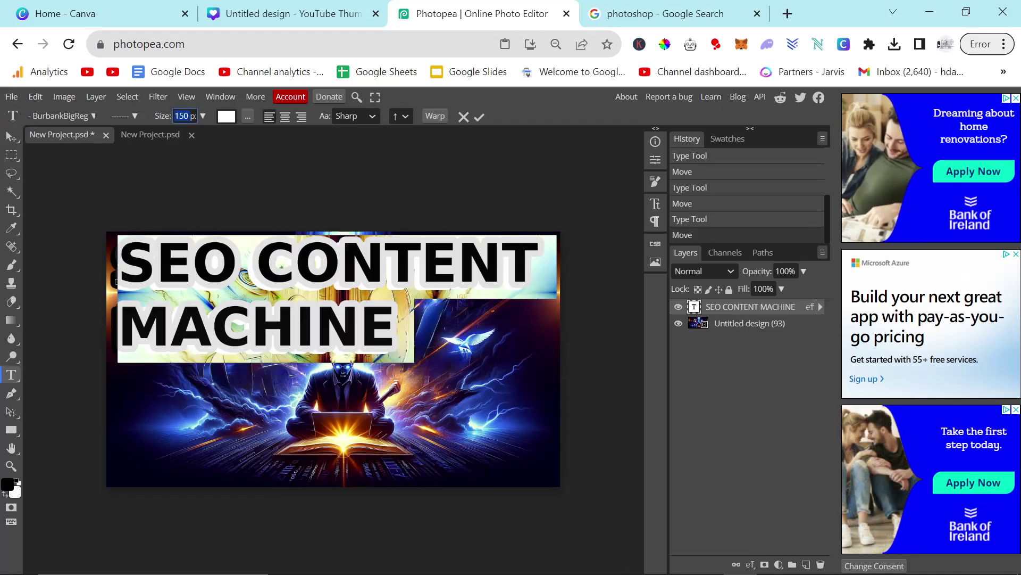
type("0")
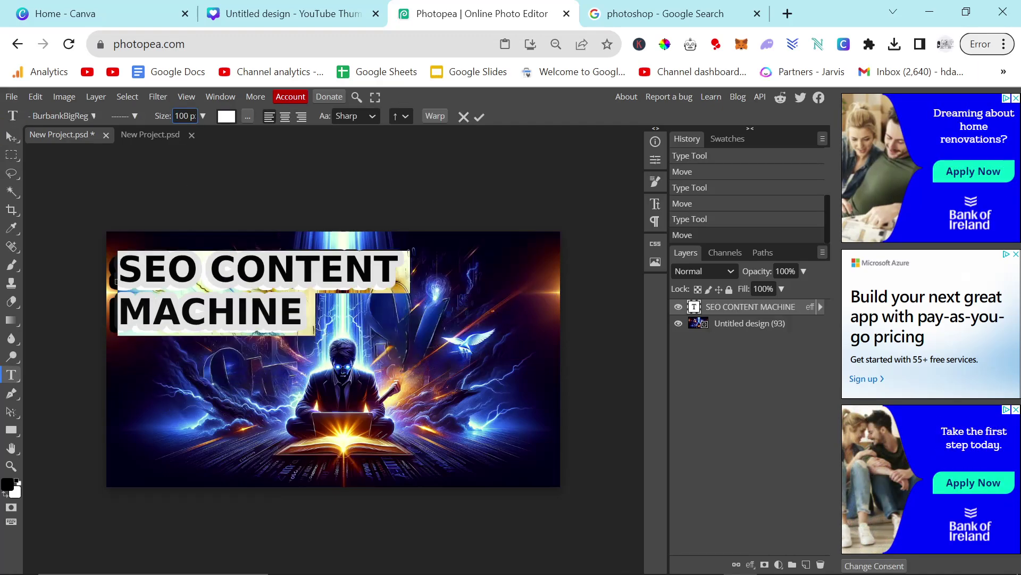
left_click(123, 311)
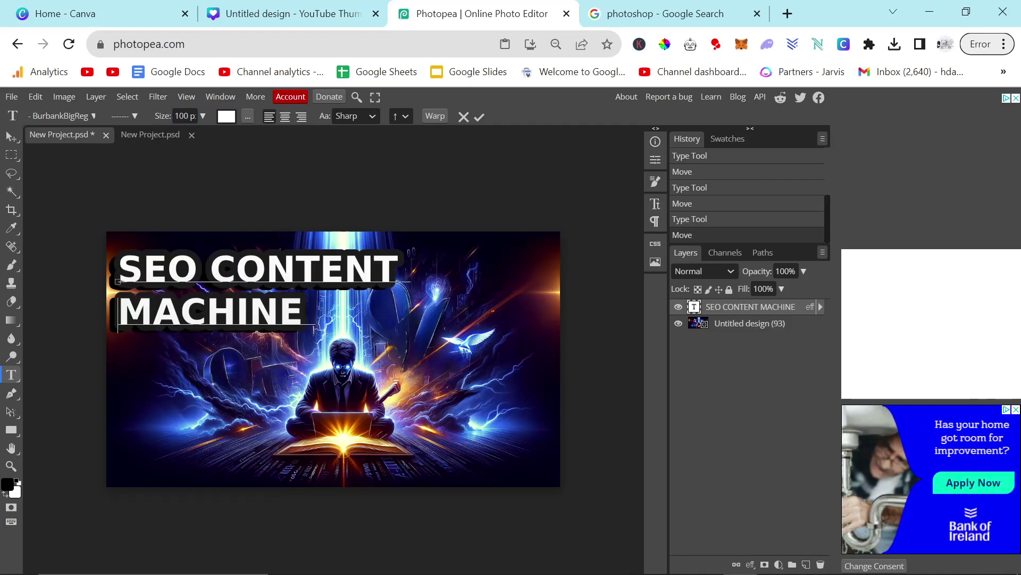
left_click(12, 135)
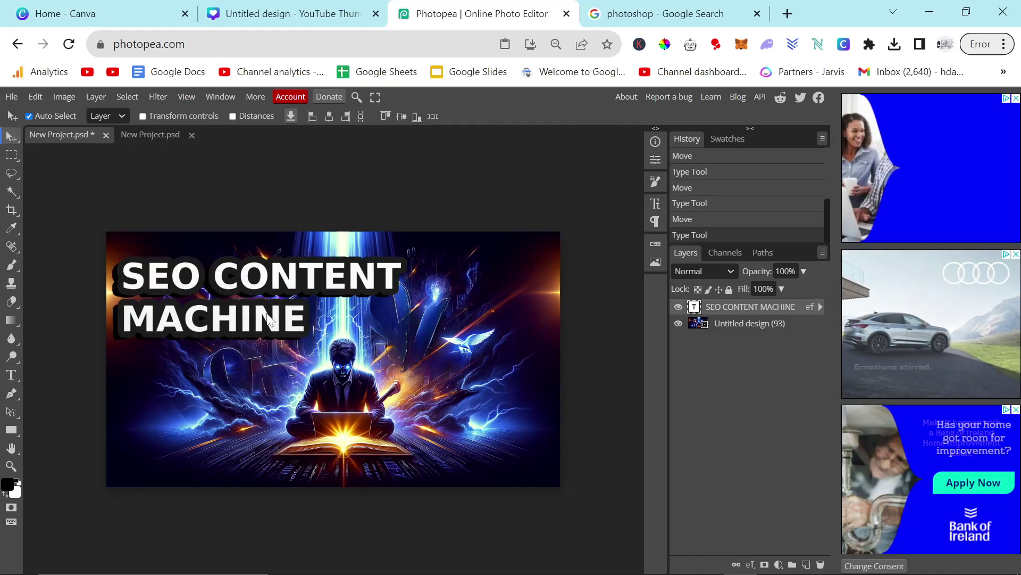
Centre-align the two title lines and position the title at the top centre, above the seated man's head.
double_click(202, 276)
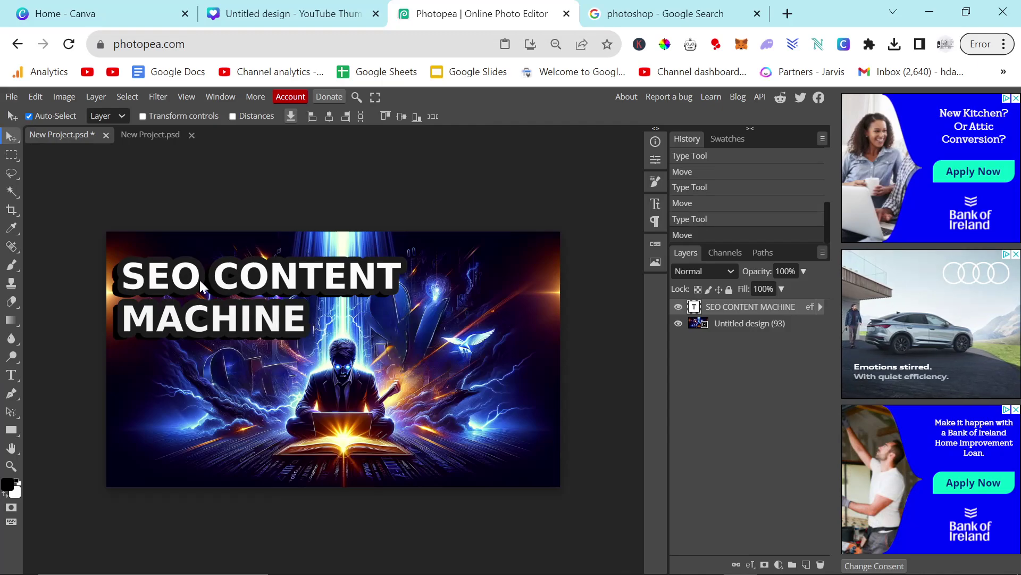
left_click(286, 117)
left_click(8, 139)
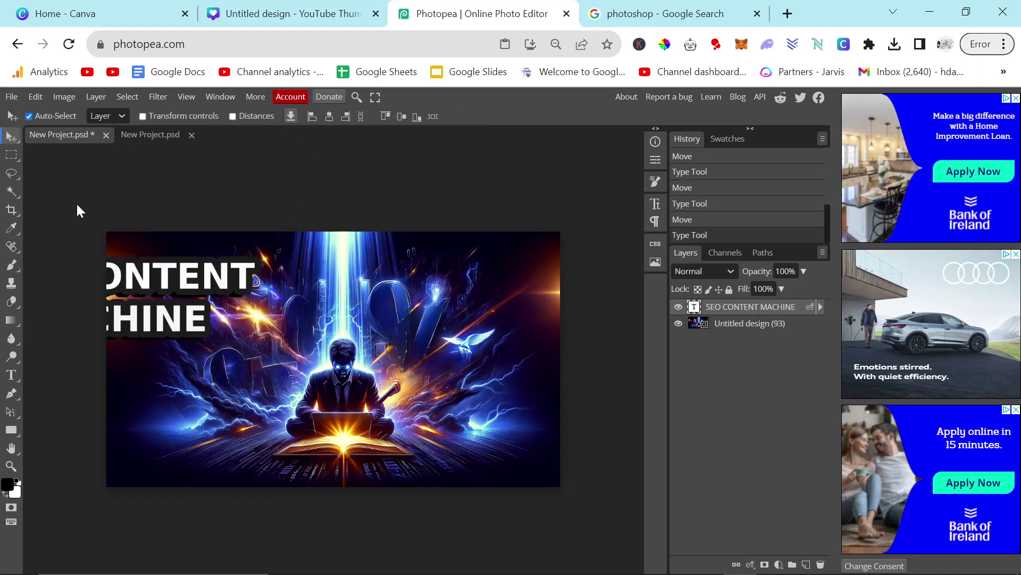
left_click_drag(256, 287, 378, 273)
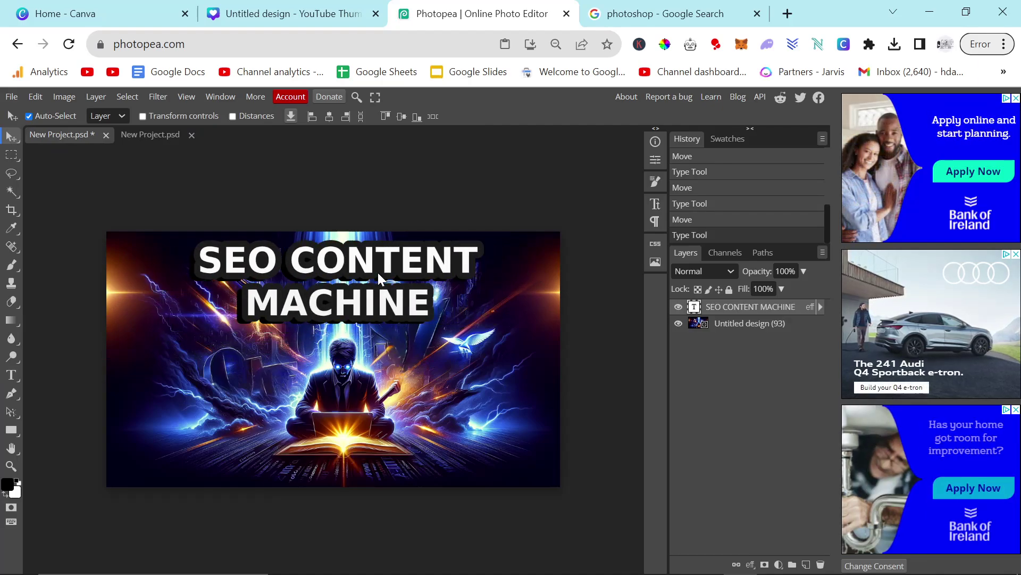
mouse_move(378, 272)
left_mouse_down()
mouse_move(344, 300)
mouse_move(368, 281)
left_mouse_up()
left_click(365, 171)
Export the finished thumbnail as a PNG at 1280 × 720 px and 100% quality.
key("alt+Tab")
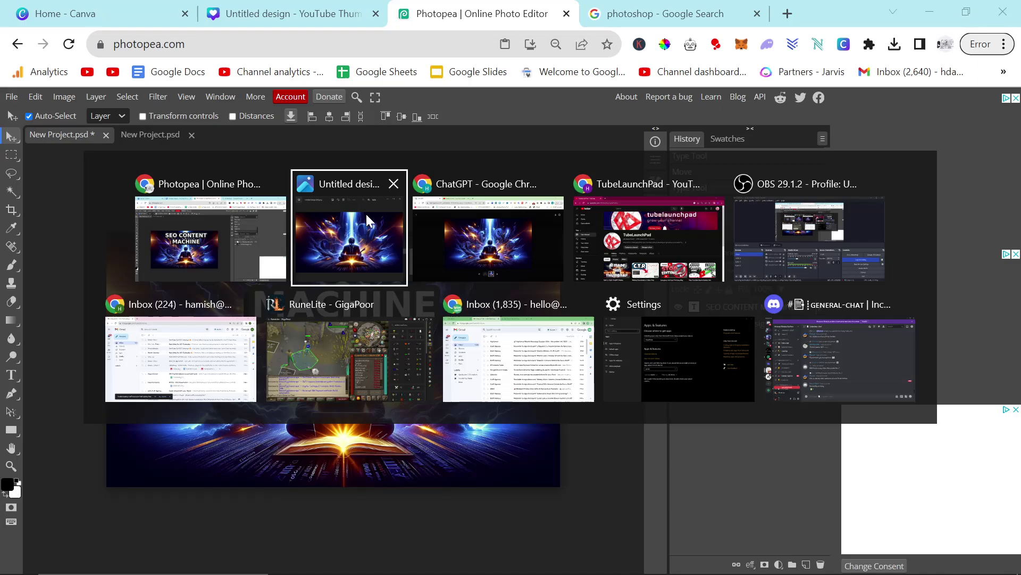
left_click(234, 228)
left_click(11, 97)
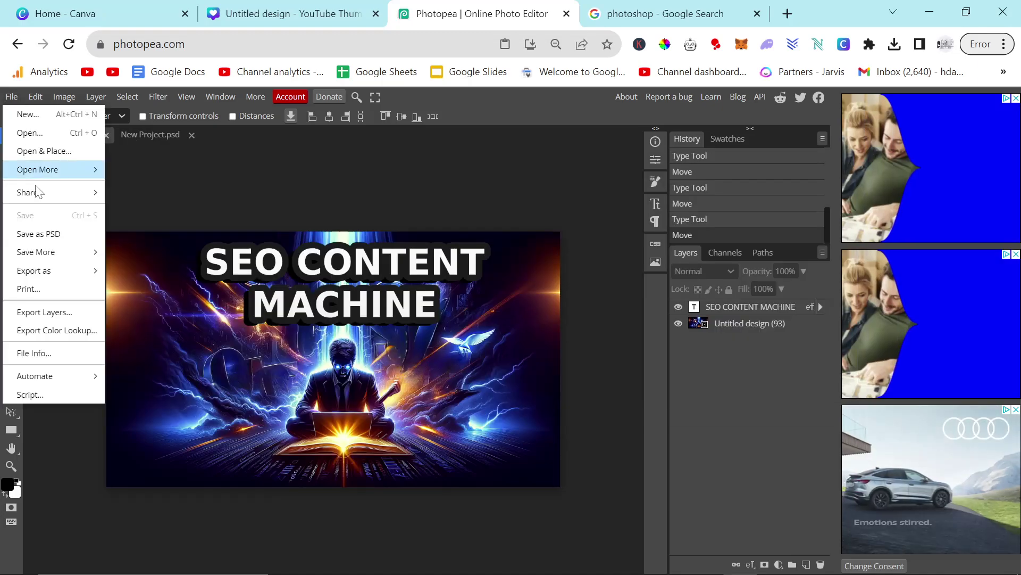
mouse_move(53, 270)
left_click(129, 270)
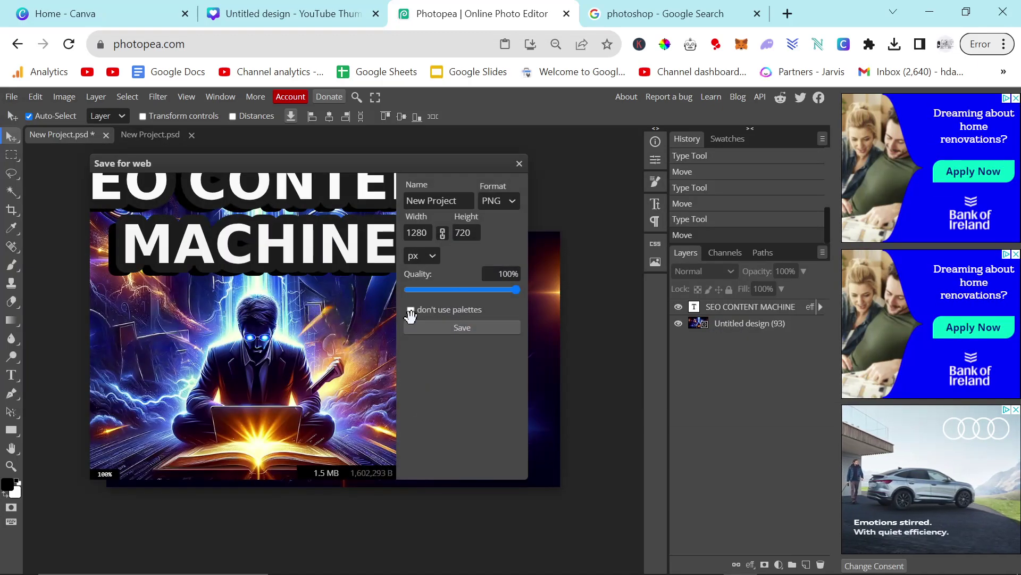
left_click(447, 326)
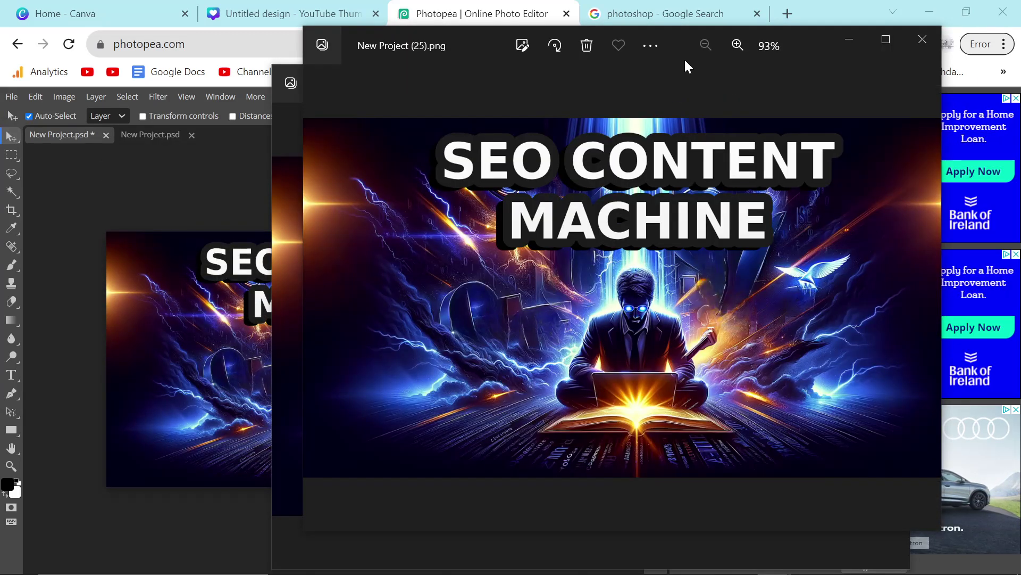
Inspect the exported New Project (25).png at full-window size and return to the Photopea window.
double_click(792, 42)
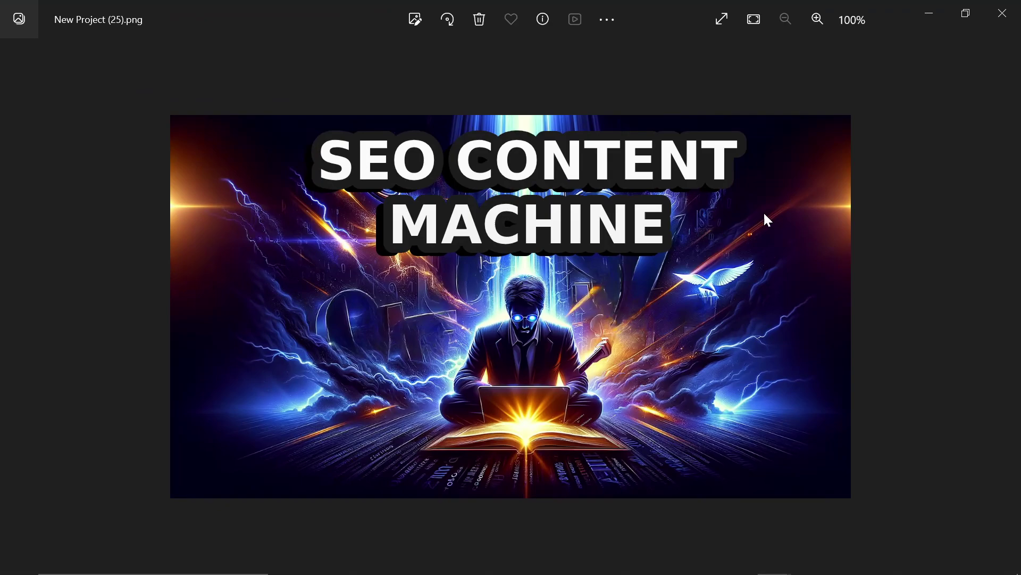
key("alt+Tab")
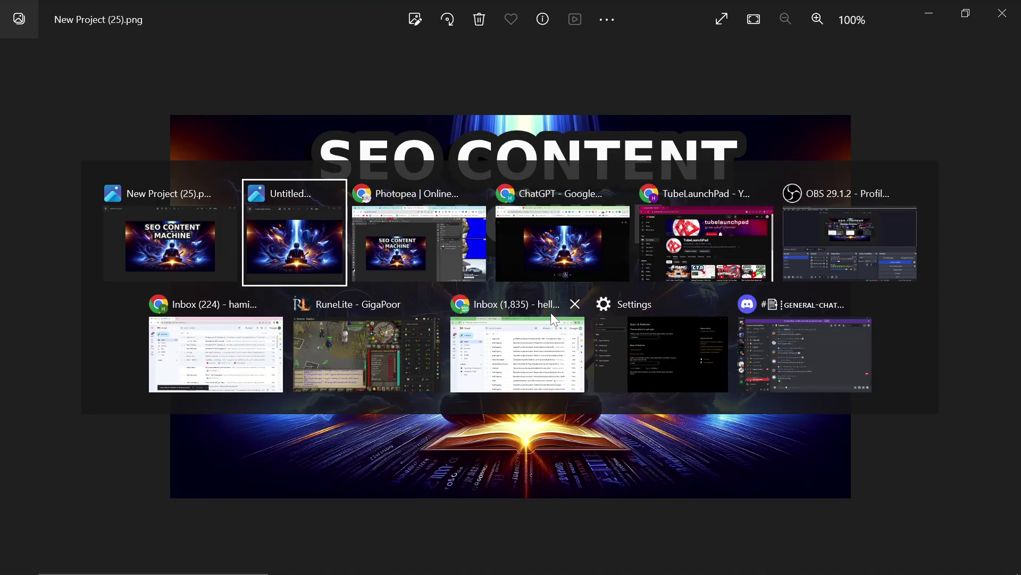
key("alt+Tab")
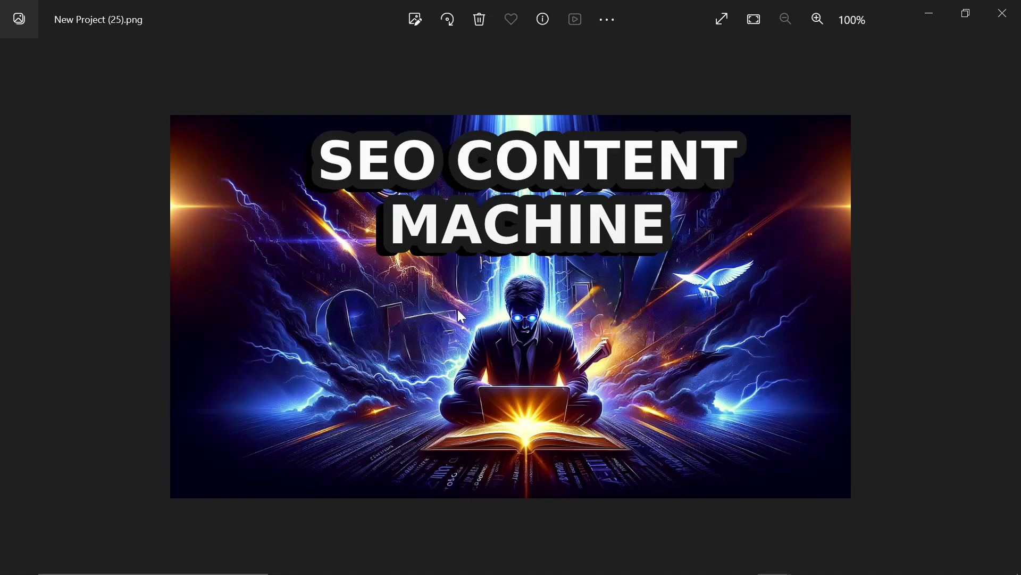
key("alt+Tab")
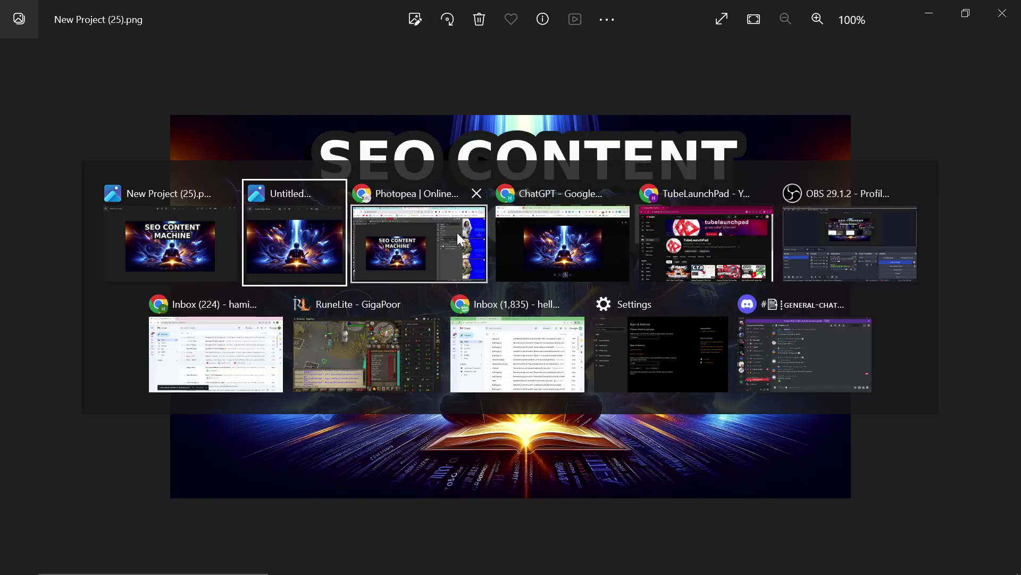
key("alt+Tab")
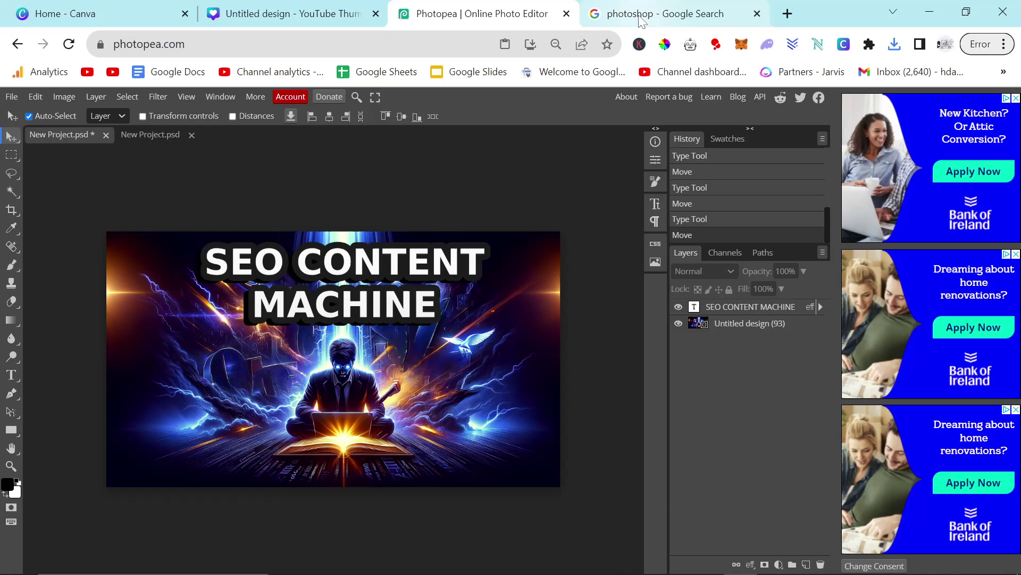
Switch to the ChatGPT browser window, open 2men.it in a new tab and go to its Journal.
key("alt+Tab")
key("Tab")
key("alt+Tab")
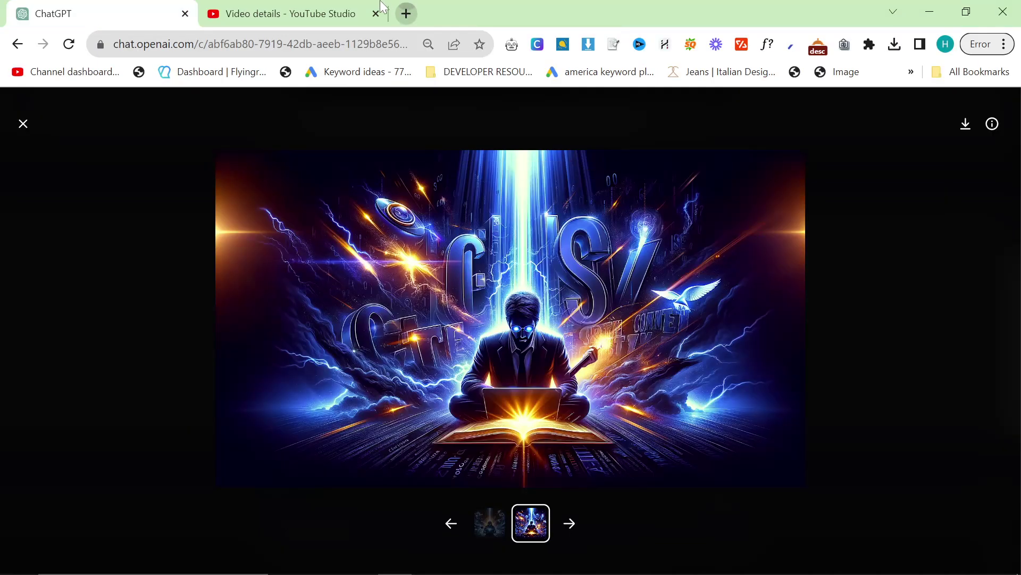
key("ctrl+t")
type("2me")
key("Return")
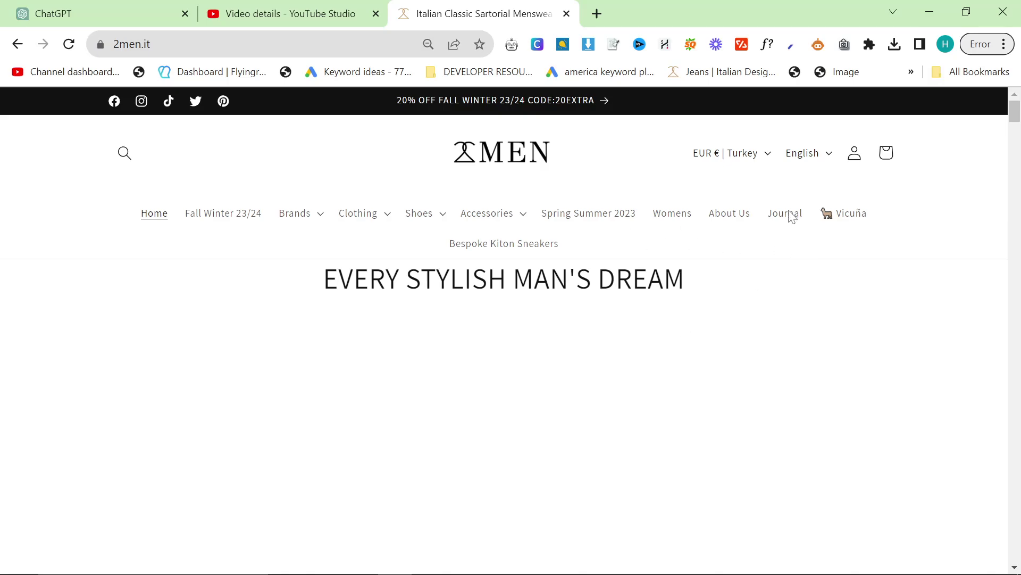
left_click(556, 243)
scroll(488, 299, "down", 12)
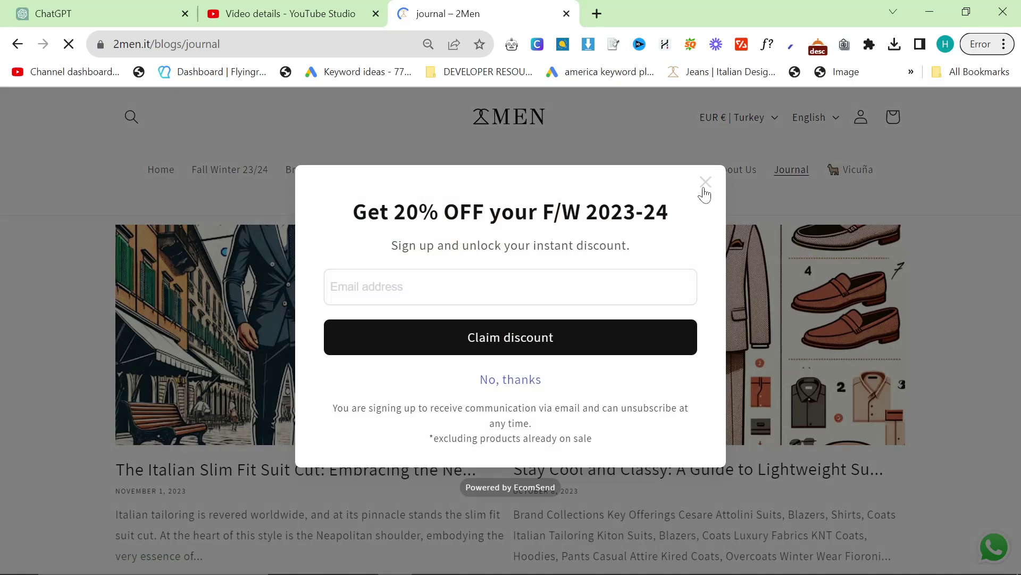
Dismiss the discount pop-up and open the Evolution of Menswear and Italian Slim Fit Suit articles in separate tabs.
left_click(703, 188)
scroll(435, 428, "up", 7)
middle_click(485, 395)
scroll(486, 395, "down", 6)
middle_click(399, 399)
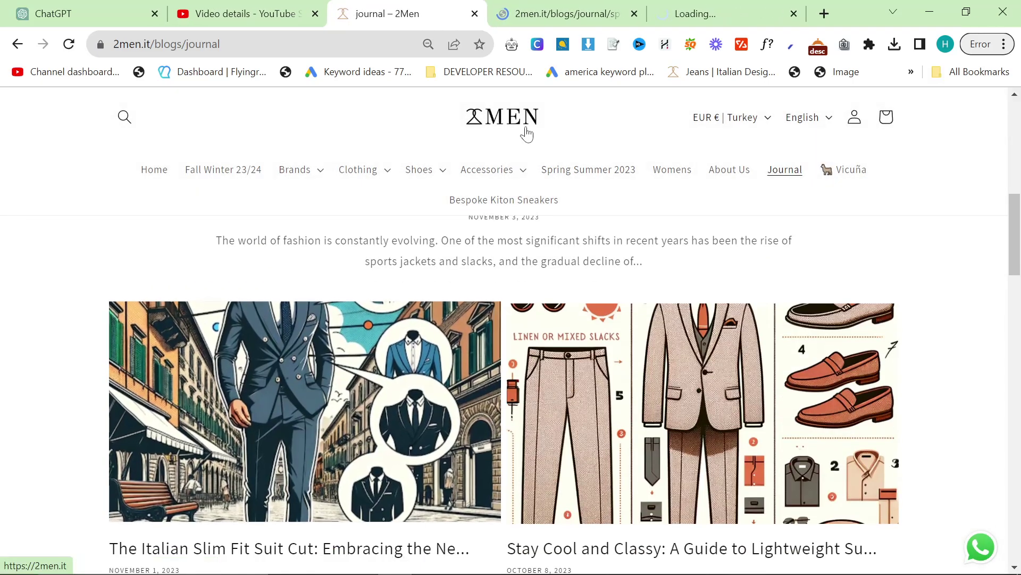
Look through the Evolution of Menswear article's illustration and contents, and bring up the Italian Slim Fit Suit article.
left_click(550, 7)
left_click(706, 182)
scroll(480, 393, "down", 8)
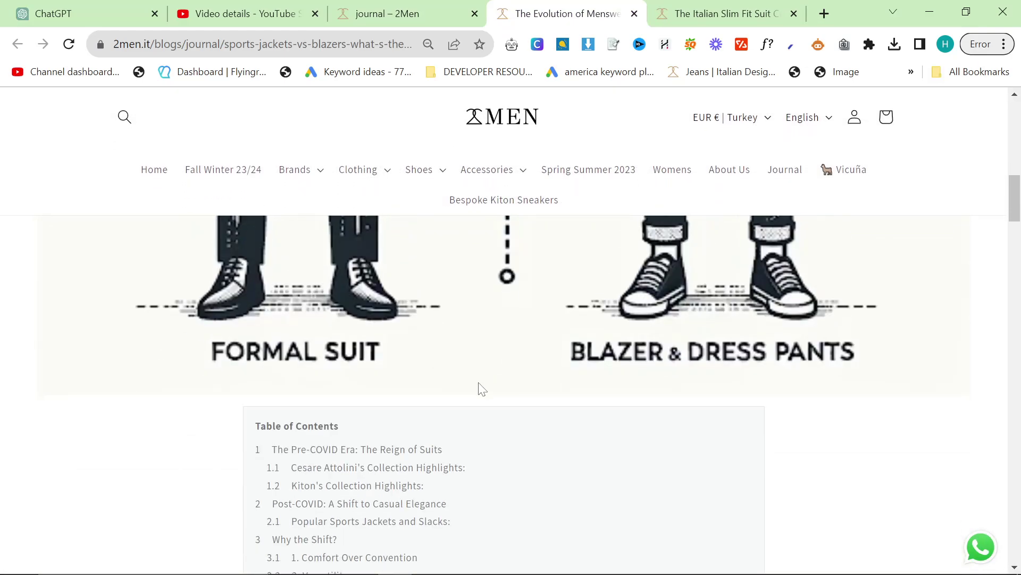
scroll(481, 385, "down", 8)
left_click(727, 6)
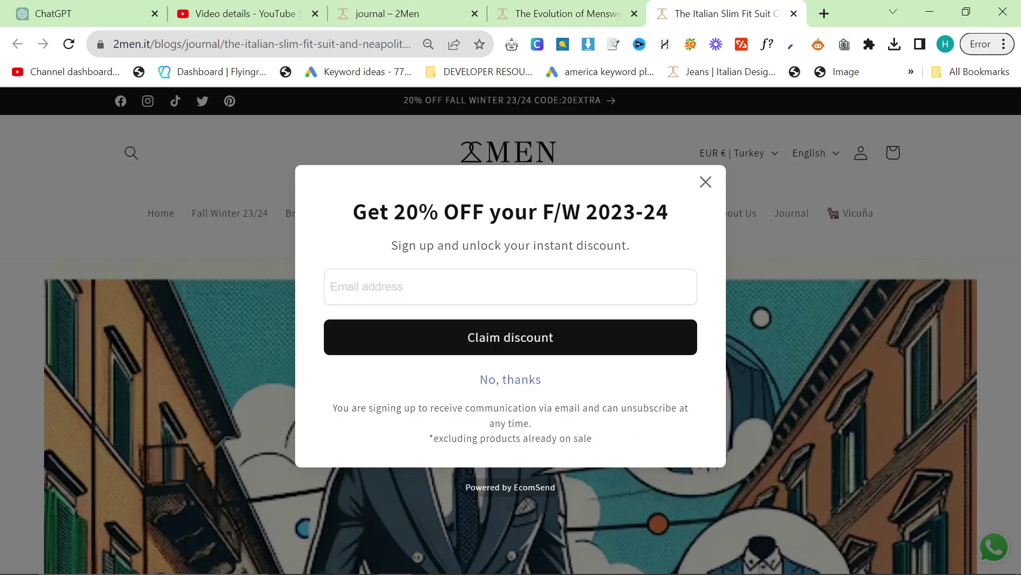
Open the ISUIT browser profile and load its Google Search Console performance report.
left_click(946, 44)
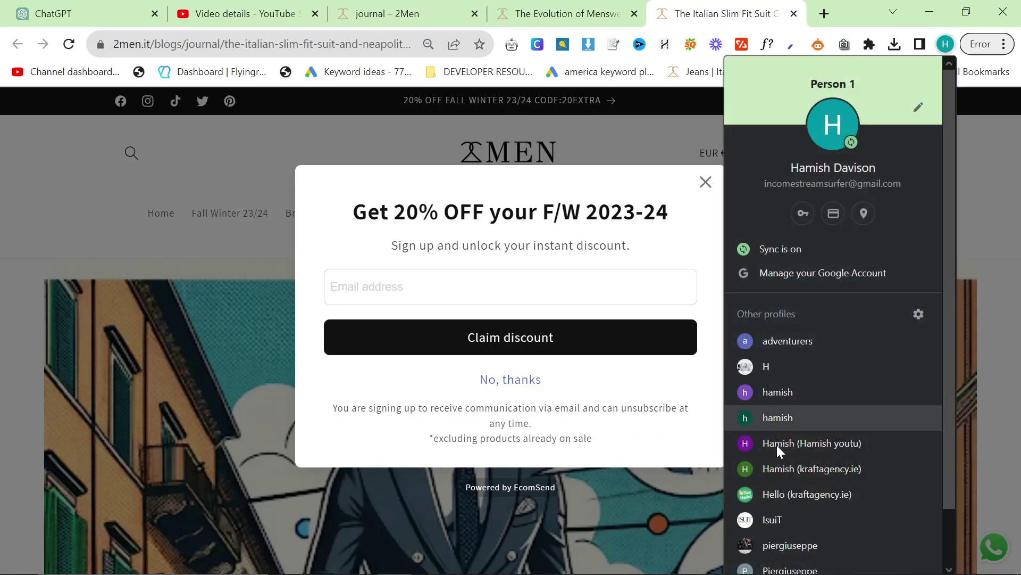
left_click(778, 527)
type("sea")
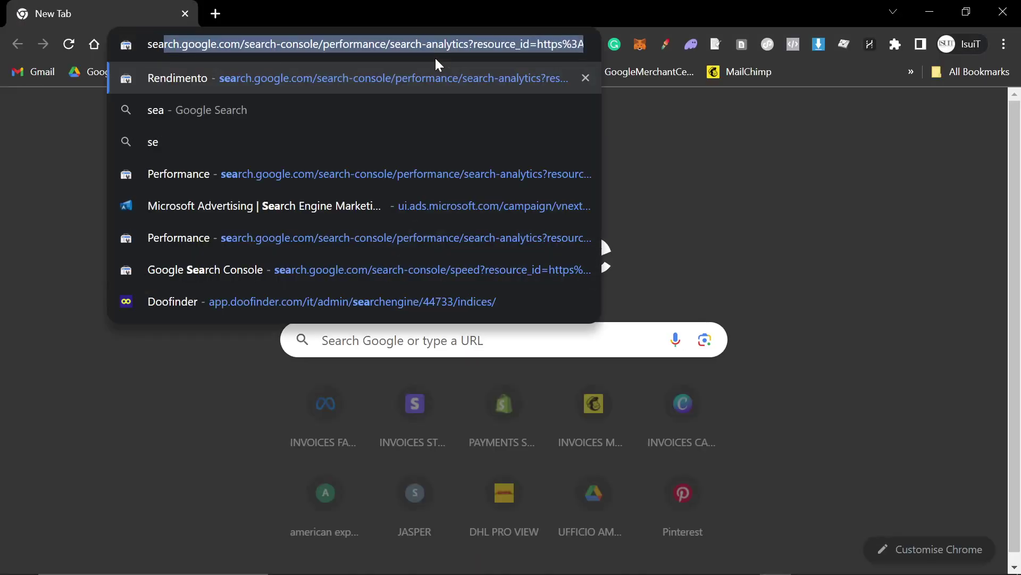
key("Return")
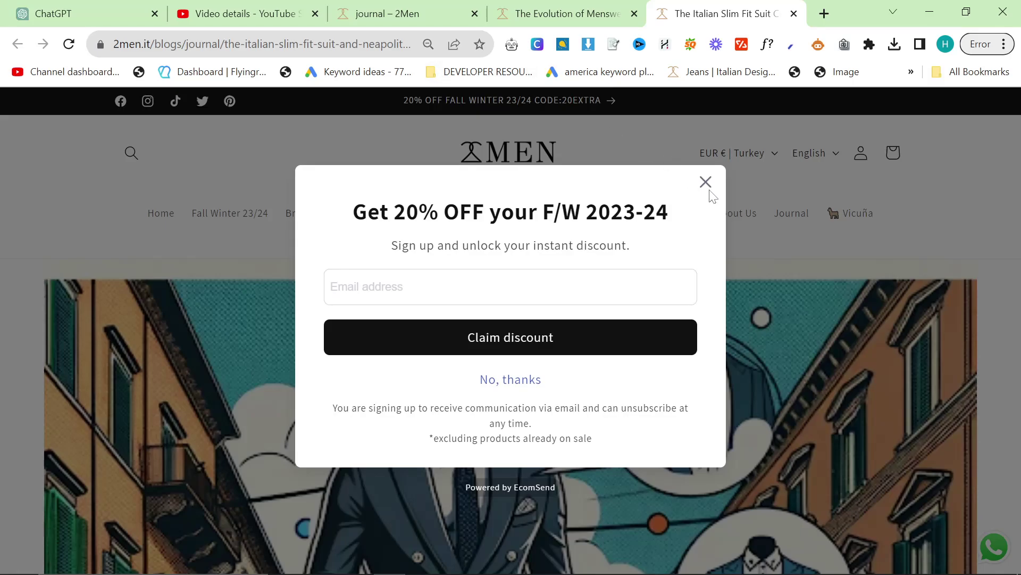
Dismiss the pop-up on the Italian Slim Fit Suit article and switch the Search Console report to the 2men.it property.
left_click(706, 184)
scroll(511, 372, "down", 1)
key("alt+Tab")
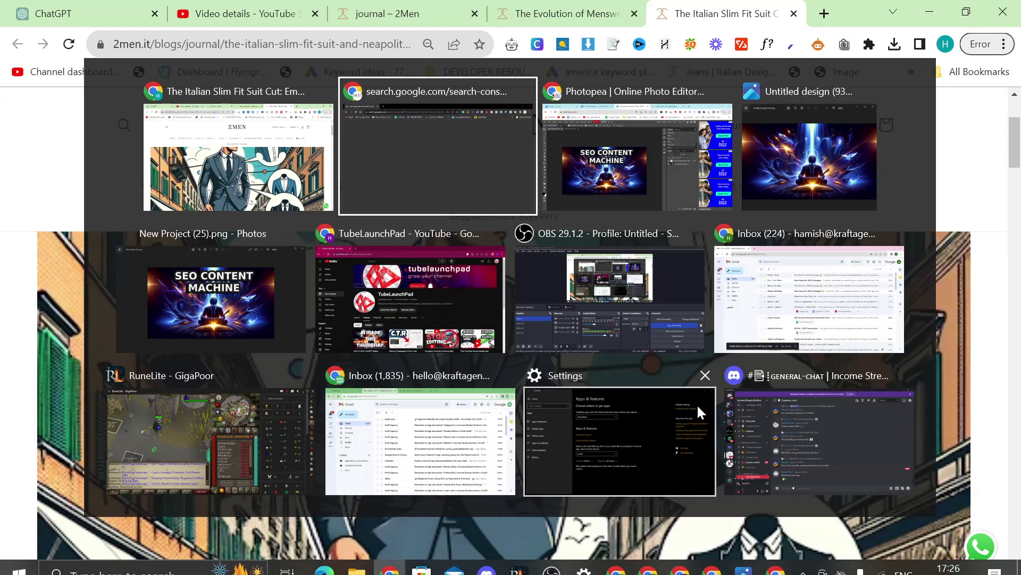
left_click(145, 189)
key("alt+Tab")
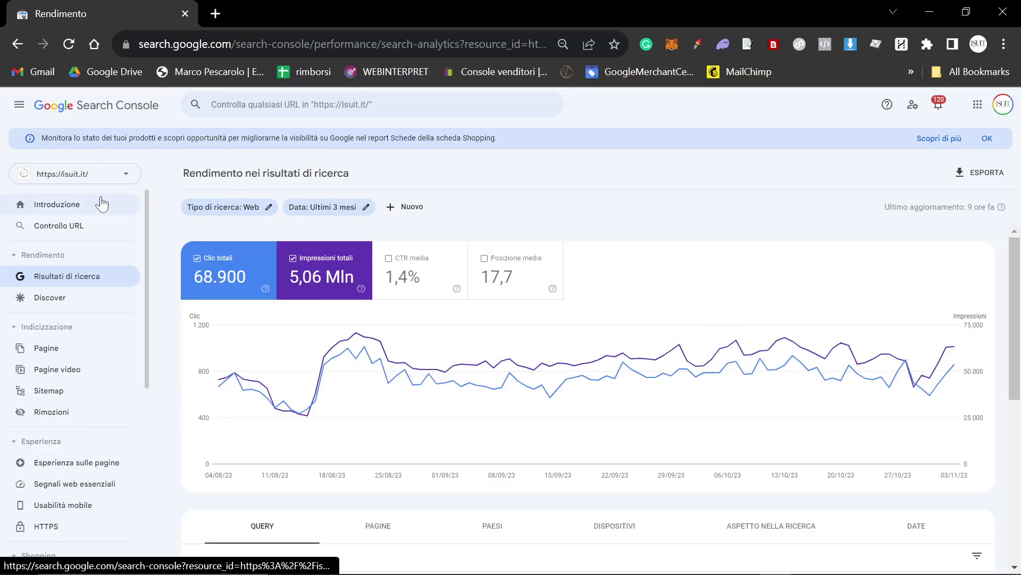
left_click(115, 180)
left_click(104, 200)
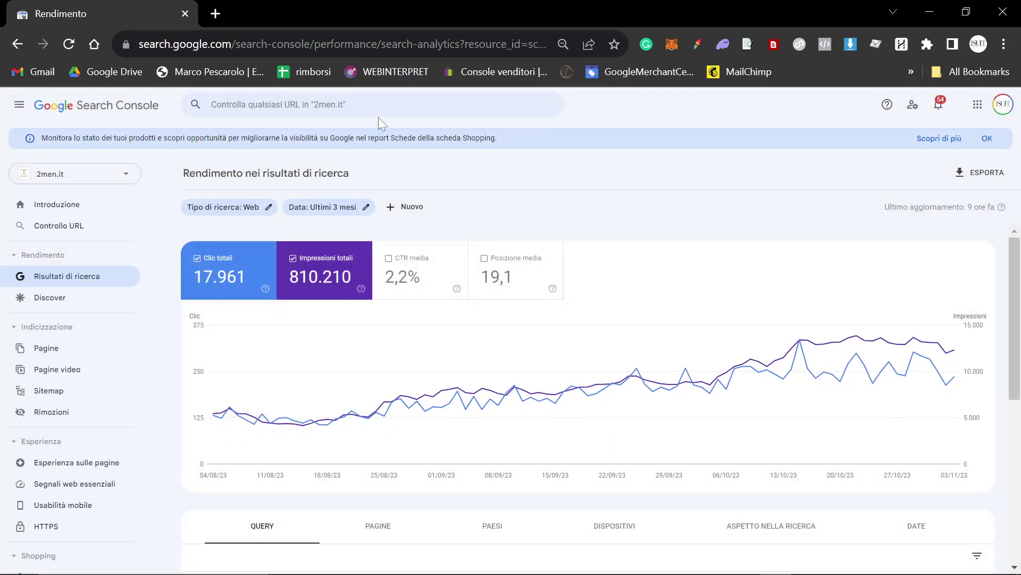
Copy the Italian Slim Fit Suit article's address and filter the 2men.it performance report by that page.
key("alt+Tab")
left_click(320, 44)
key("alt+Tab")
left_click(404, 207)
left_click(452, 250)
key("ctrl+v")
key("Return")
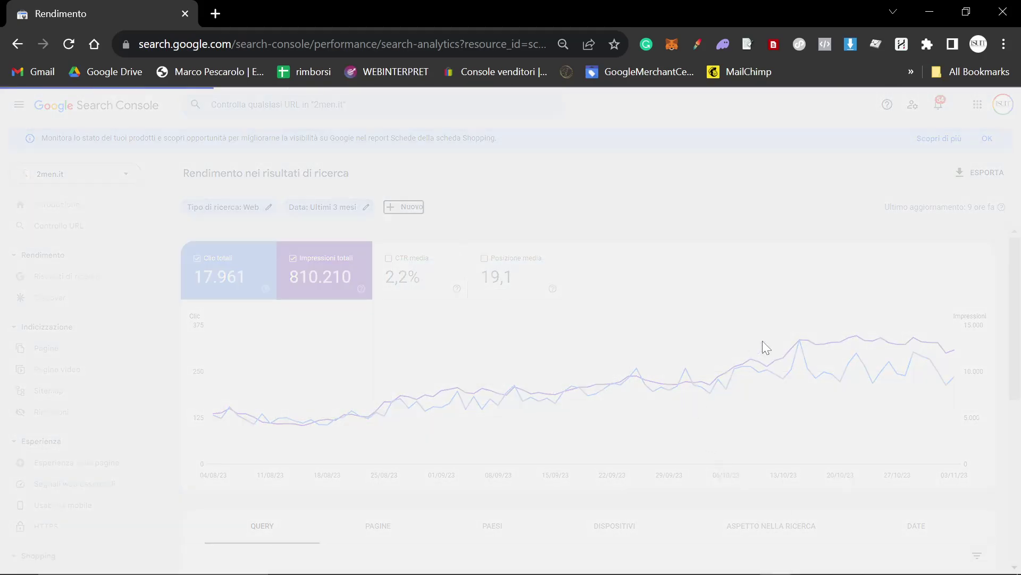
Review the article's queries and impressions chart, and limit the report to the most recent date (4 November 2023).
scroll(729, 354, "down", 5)
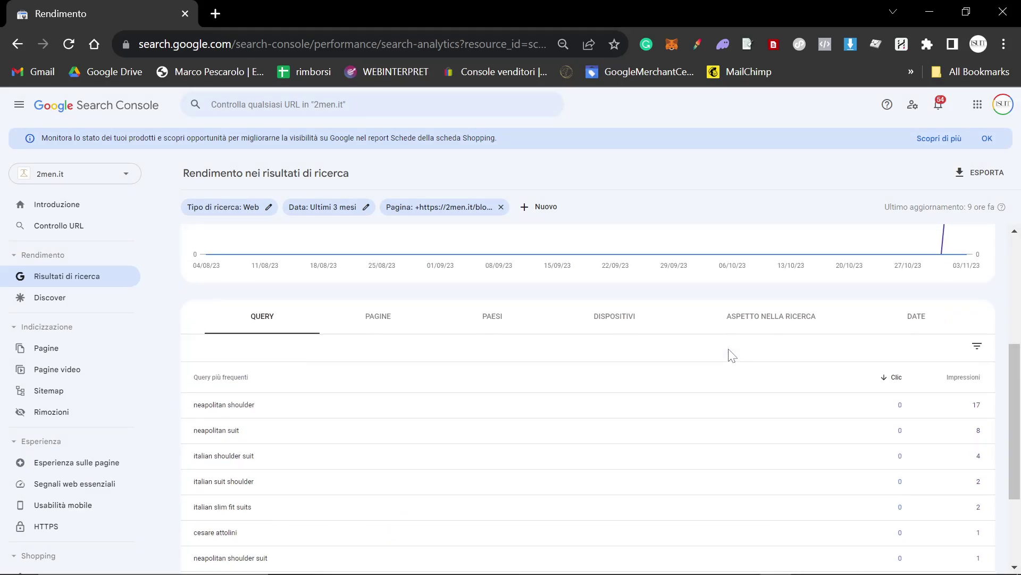
scroll(734, 351, "up", 5)
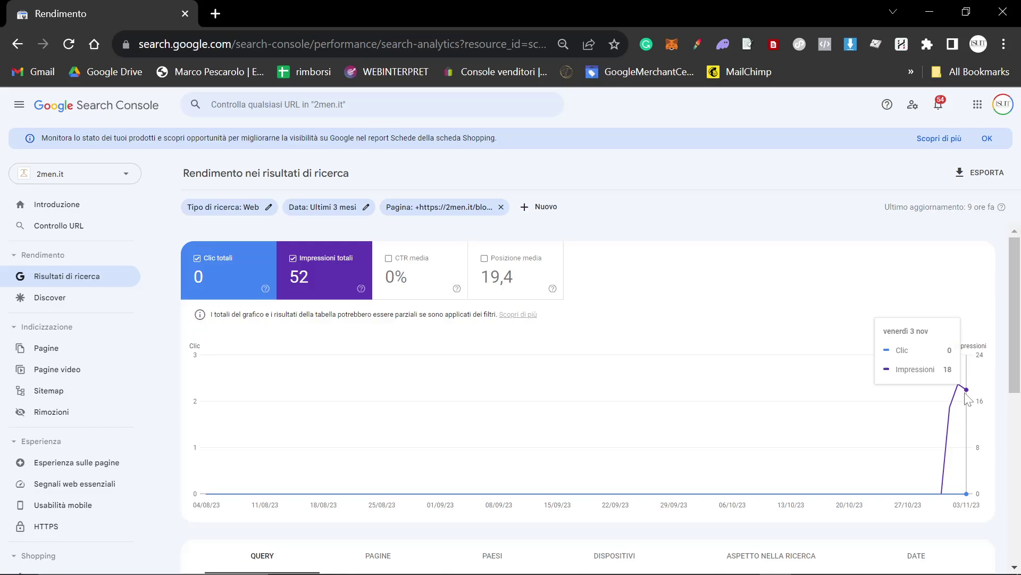
left_click(365, 208)
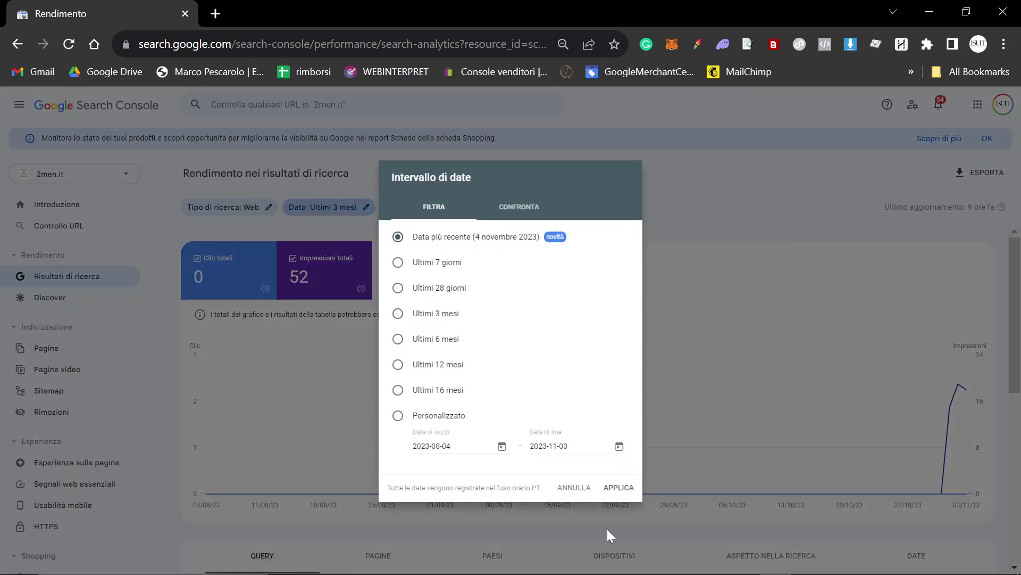
left_click(618, 487)
scroll(539, 483, "down", 3)
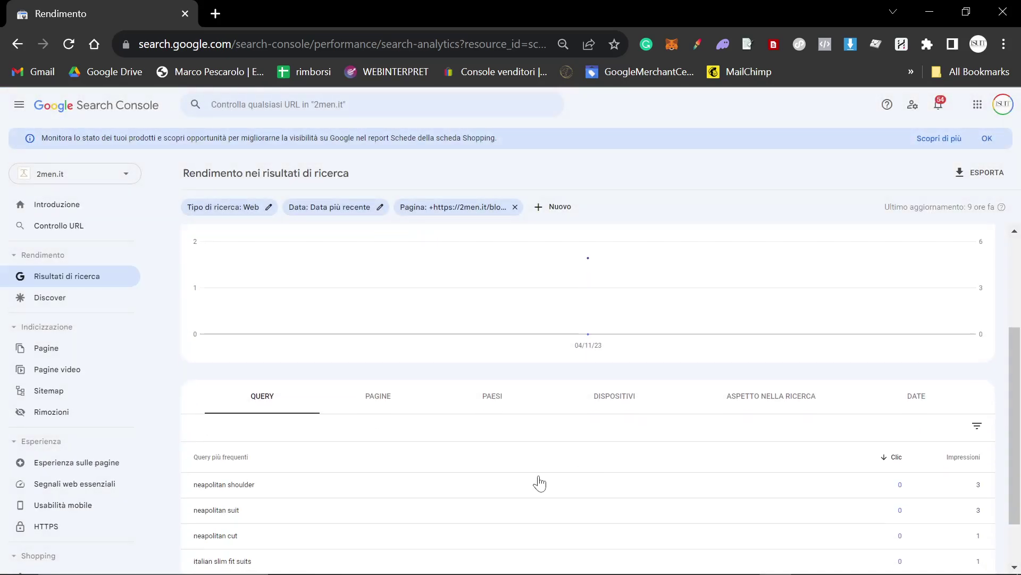
Search Google for "neapolitan shoulder" in a new tab and find "2men" among the results.
left_click(204, 14)
type("neapo")
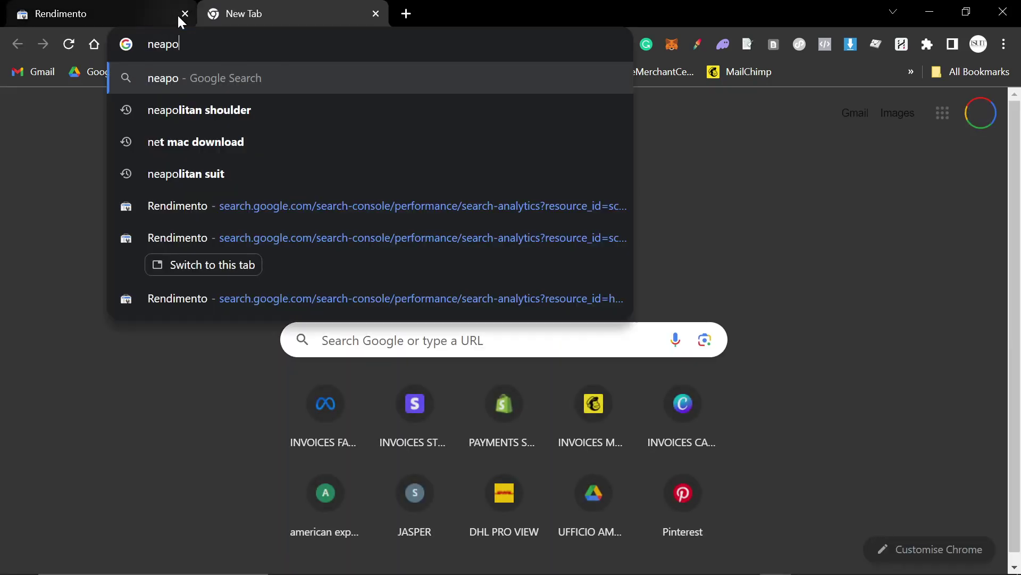
type("litan shoulder")
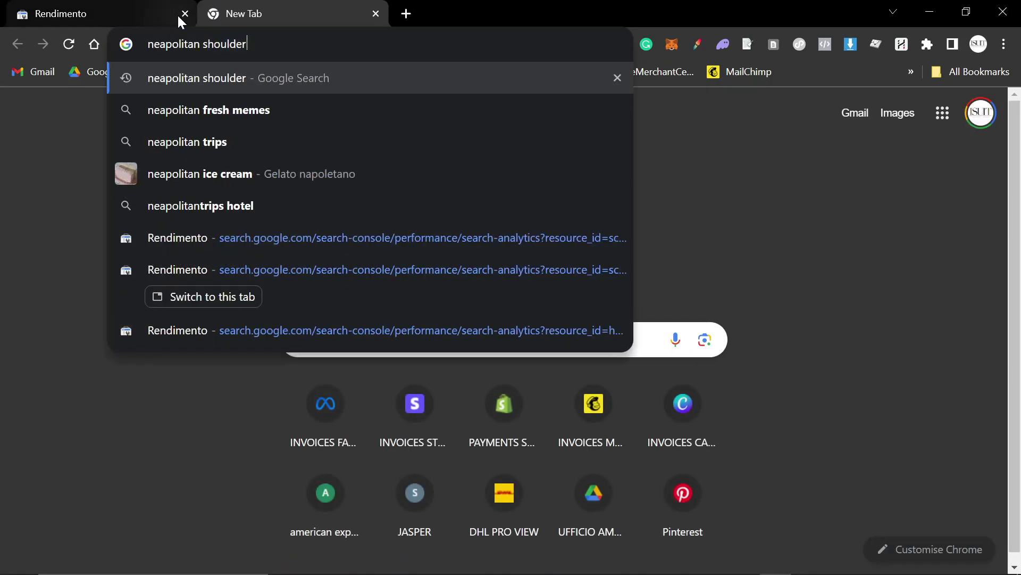
key("Return")
key("ctrl+f")
type("2men")
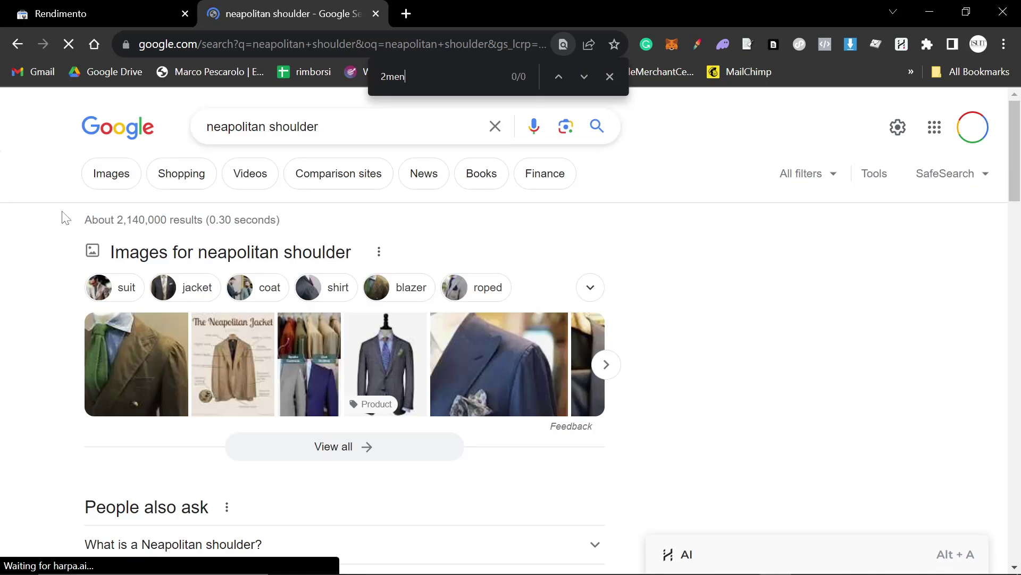
left_click_drag(1014, 444, 1016, 415)
scroll(684, 449, "down", 8)
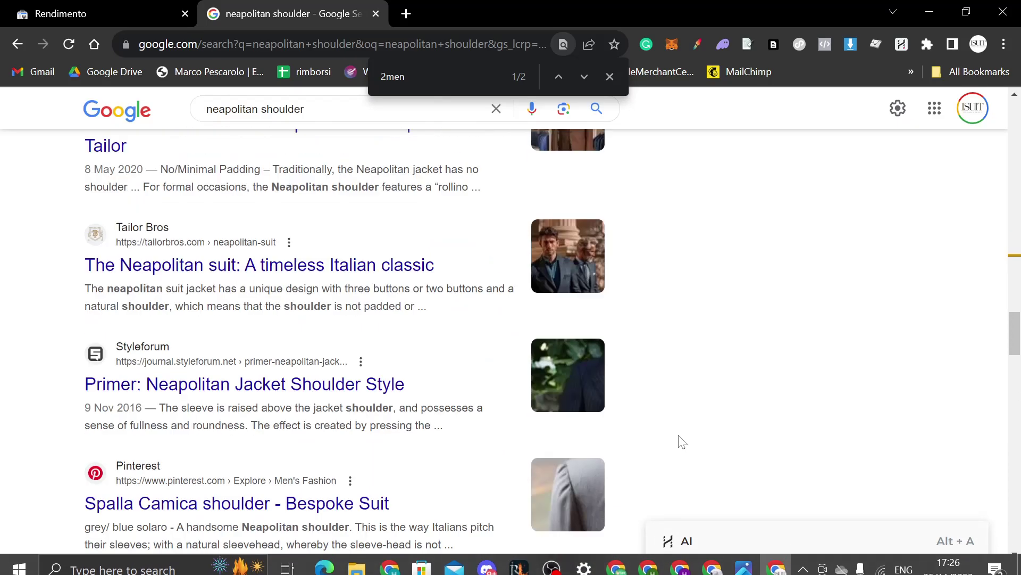
scroll(679, 440, "up", 1)
key("Return")
scroll(440, 346, "up", 3)
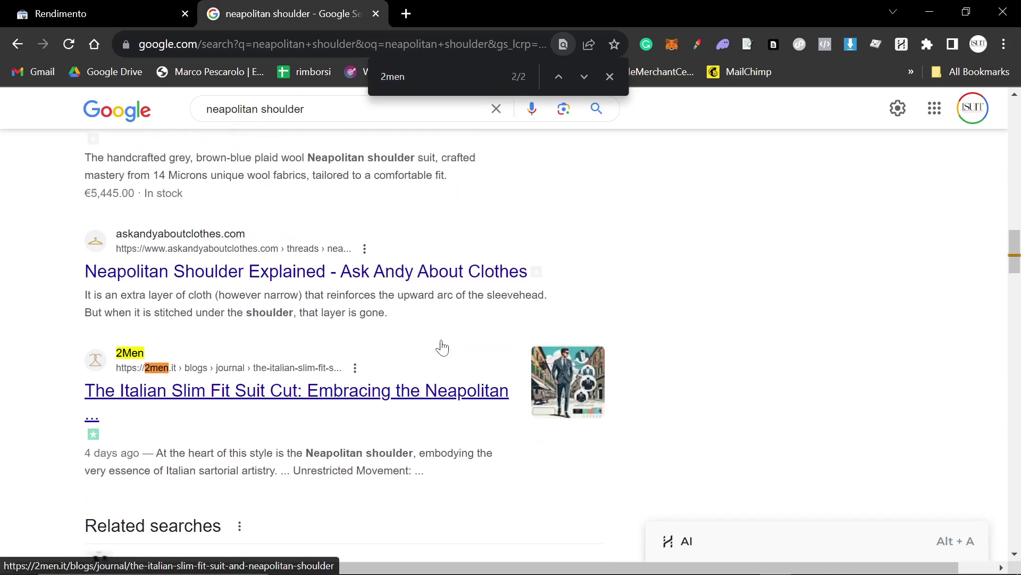
Return to the 2men.it articles and select the address of the Evolution of Menswear article for copying.
left_click(140, 7)
key("alt+Tab")
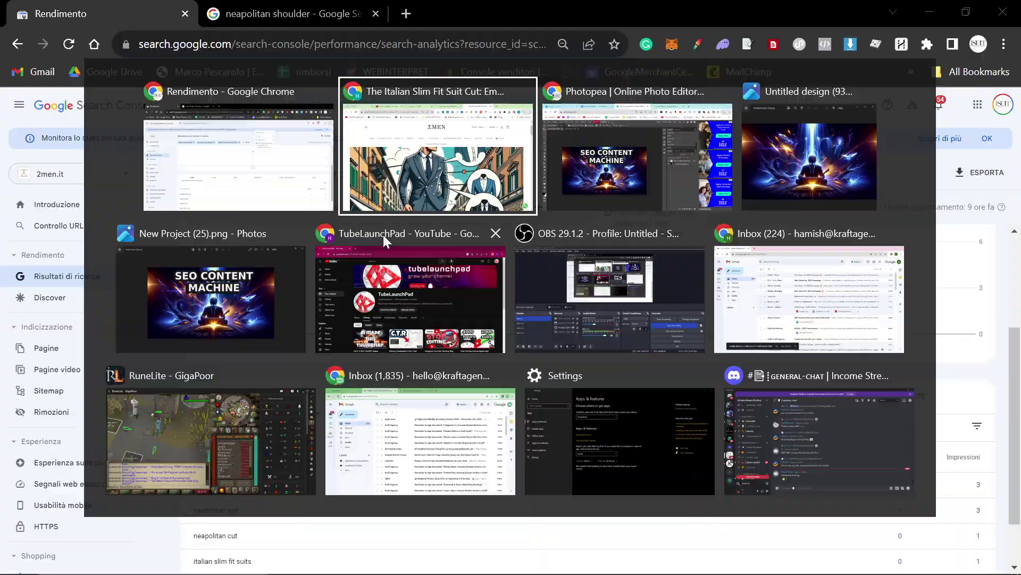
left_click(404, 11)
left_click(543, 10)
left_click(403, 42)
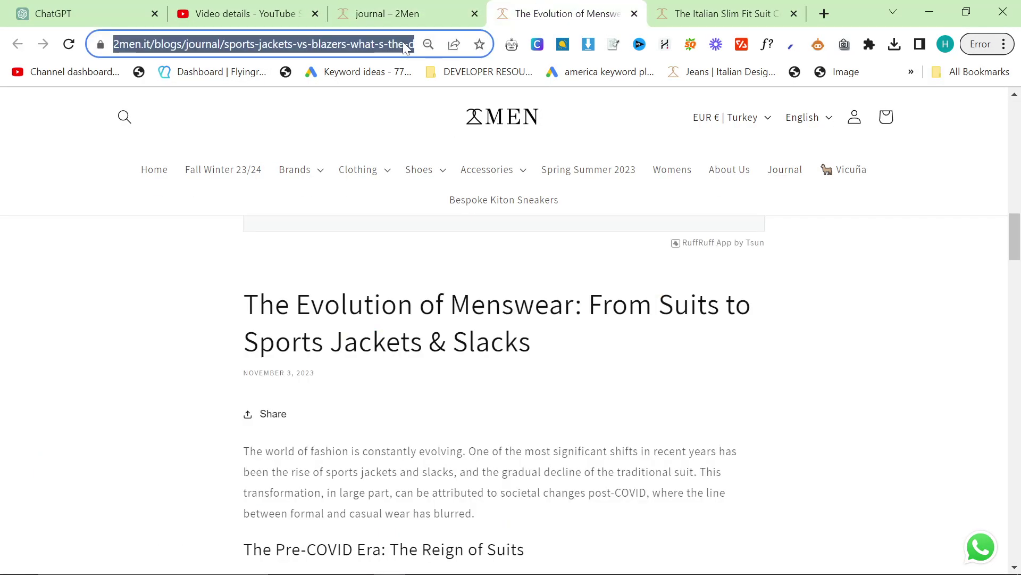
Filter the 2men.it performance report for the last three months by the Evolution of Menswear article's address.
key("alt+Tab")
left_click(490, 210)
key("Return")
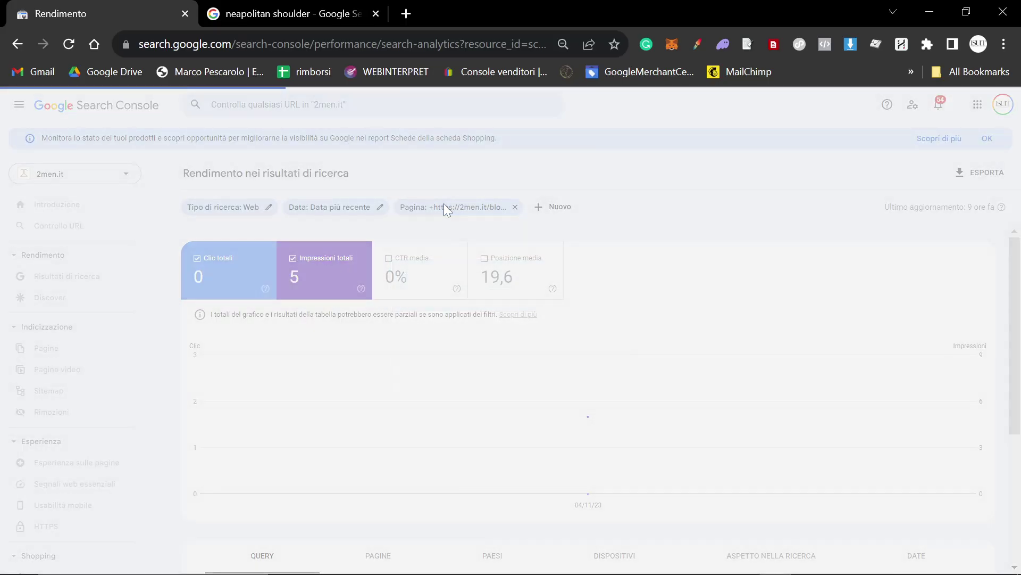
left_click(83, 279)
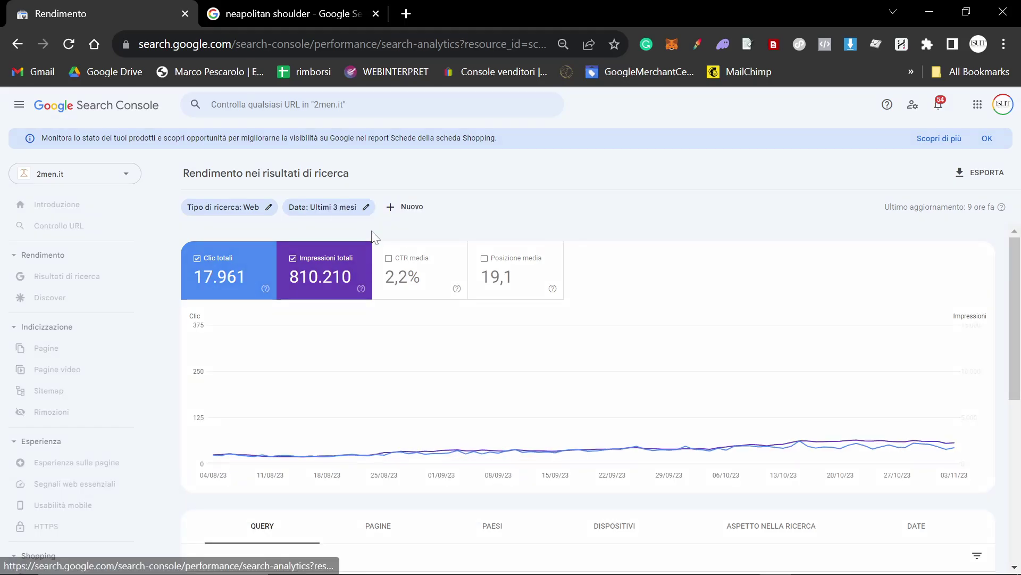
left_click(403, 208)
left_click(445, 257)
key("ctrl+v")
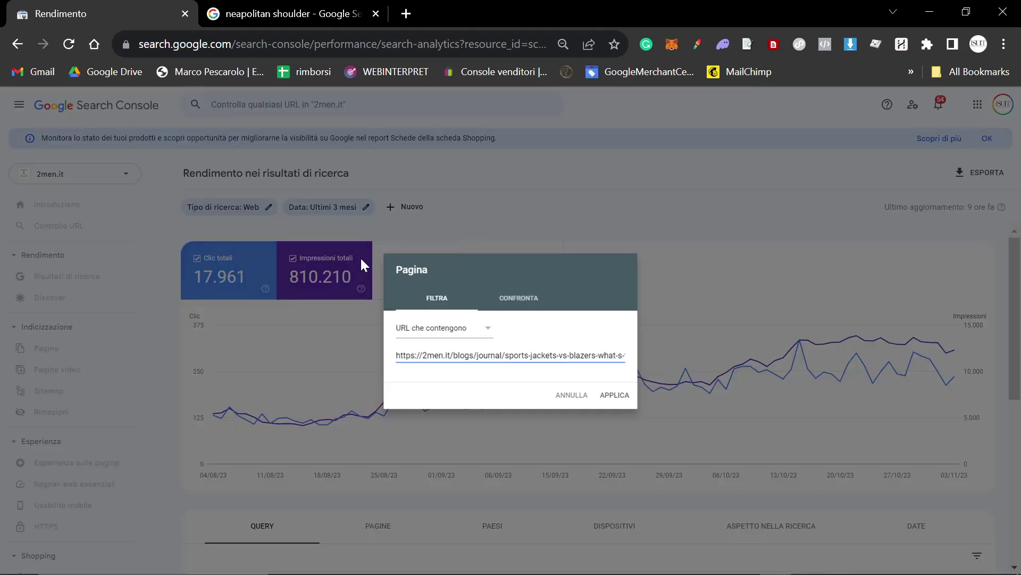
key("Return")
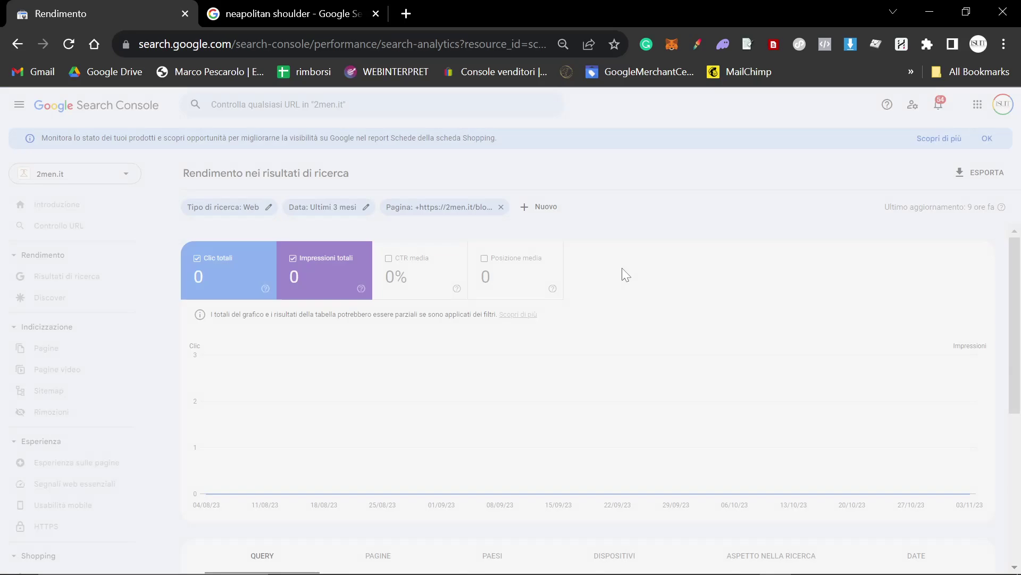
Inspect the indexing status of the sports-jackets-vs-blazers-what-s-the-difference URL in Search Console and go back to the search results report.
left_click(436, 105)
type("https://2men.it/blogs/journal/reports-perfect-to-shoulder-what-is-the-difference")
key("Return")
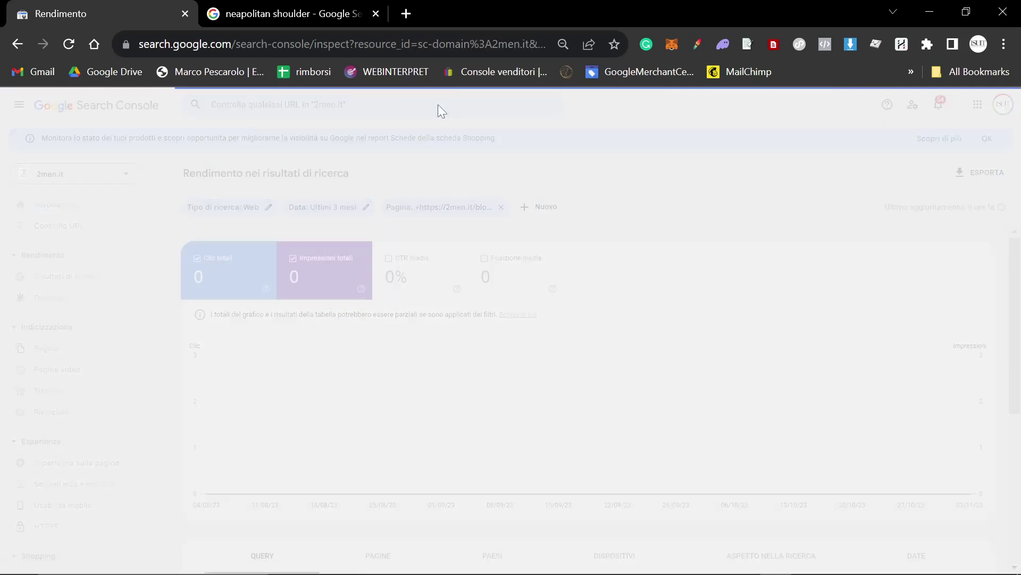
left_click(59, 282)
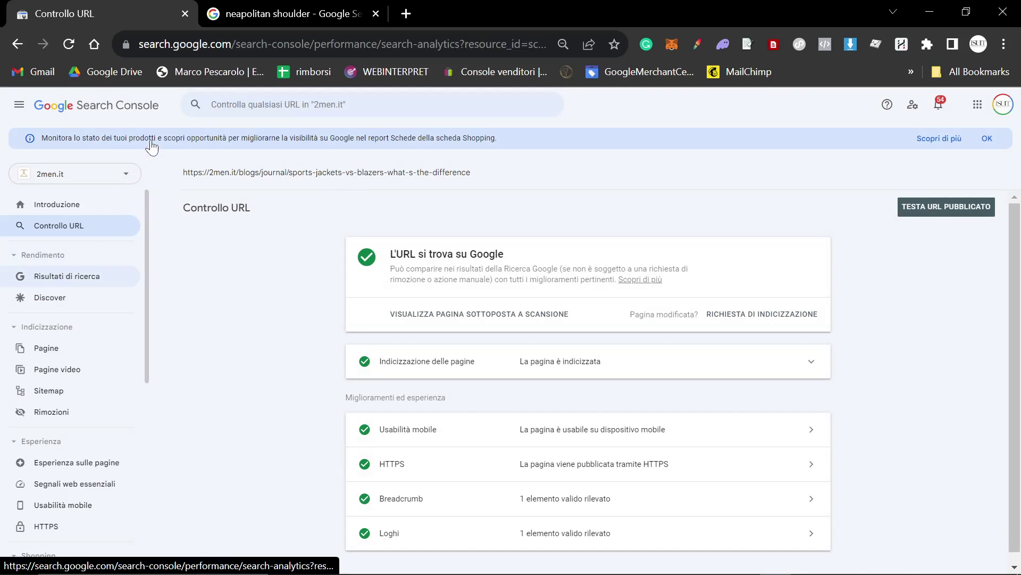
Skim the Evolution of Menswear article on 2men.it from its product lists to the About the Author box.
key("alt+Tab")
scroll(358, 413, "down", 20)
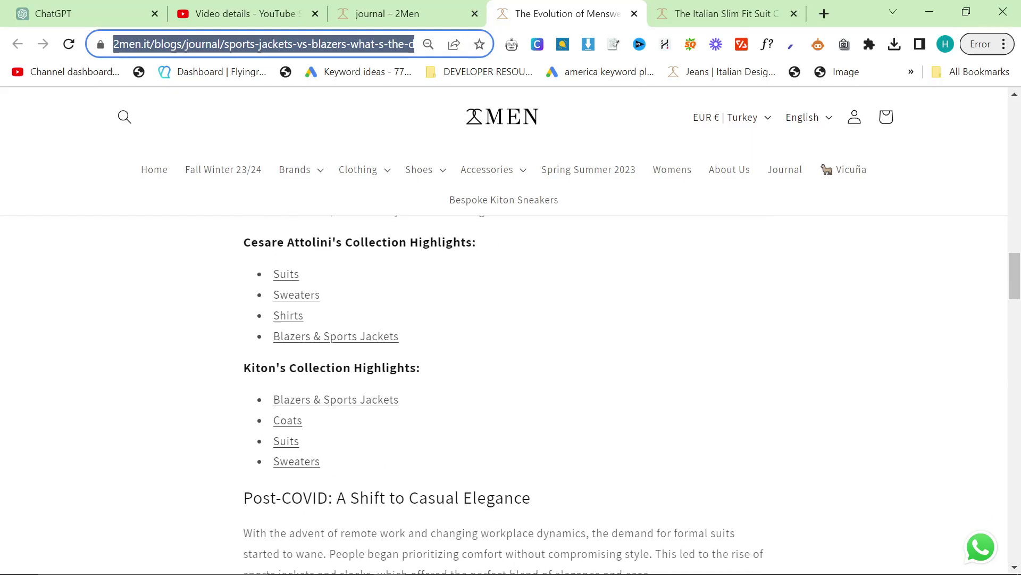
scroll(383, 417, "down", 5)
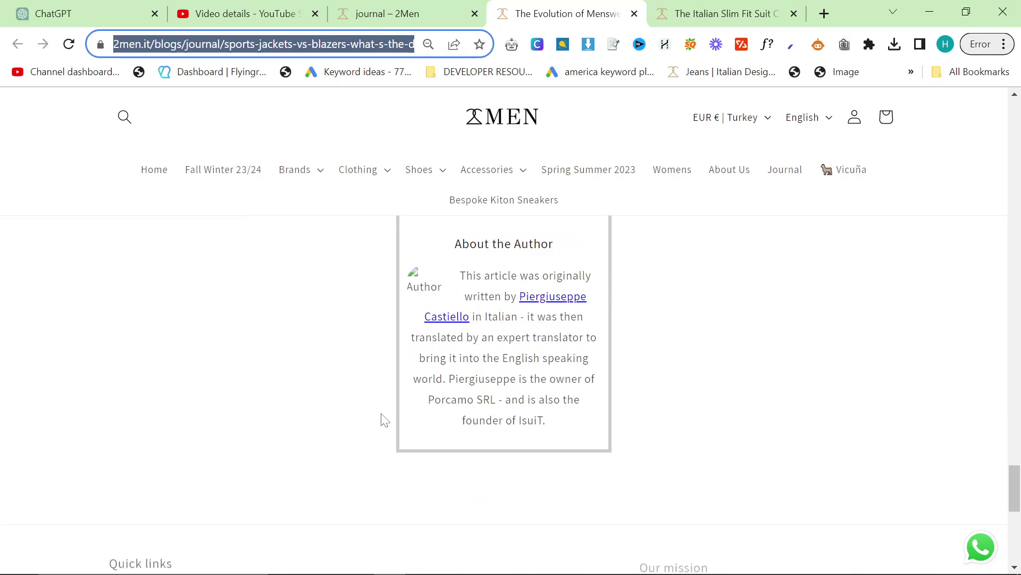
scroll(383, 417, "up", 15)
scroll(504, 394, "up", 15)
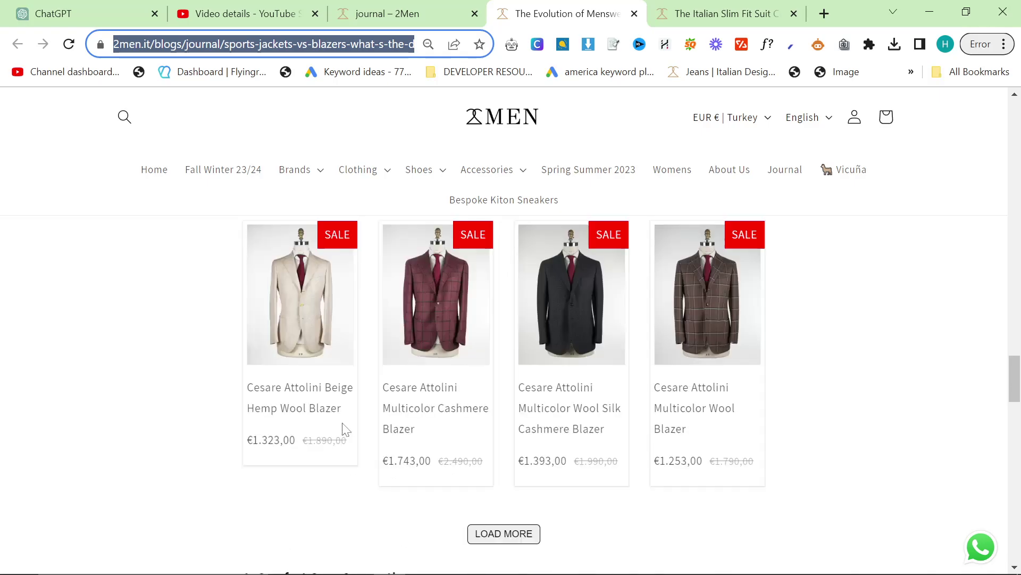
Open the Elevate Your Business Casual Wardrobe article from the 2Men journal in a new tab placed beside the journal tab.
left_click(380, 13)
scroll(410, 358, "down", 7)
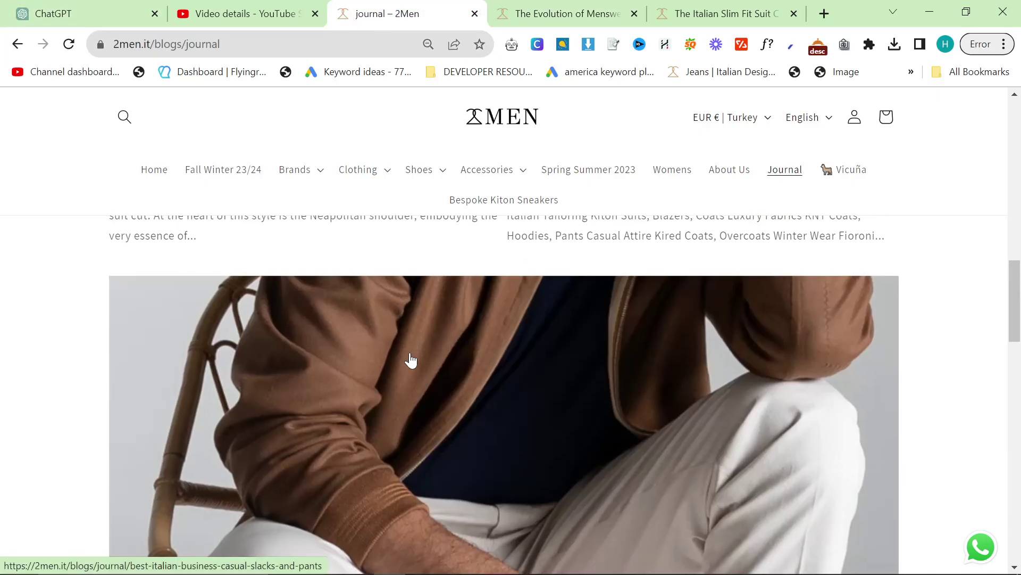
scroll(410, 358, "up", 5)
scroll(399, 353, "down", 6)
middle_click(436, 317)
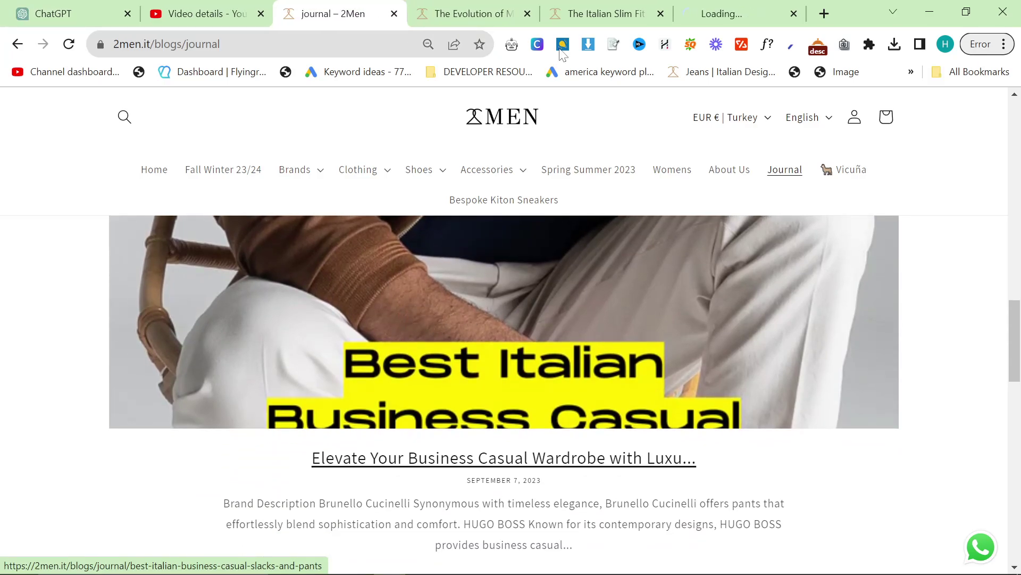
left_click_drag(743, 13, 481, 16)
Dismiss the 20% discount sign-up pop-up and bring the article's title into view.
scroll(464, 269, "down", 8)
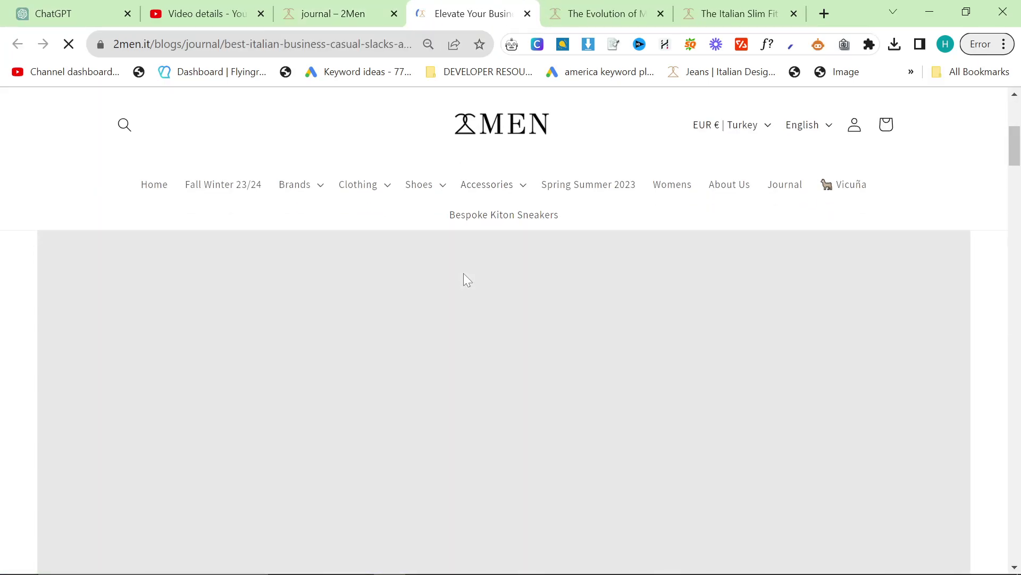
left_click_drag(253, 362, 474, 435)
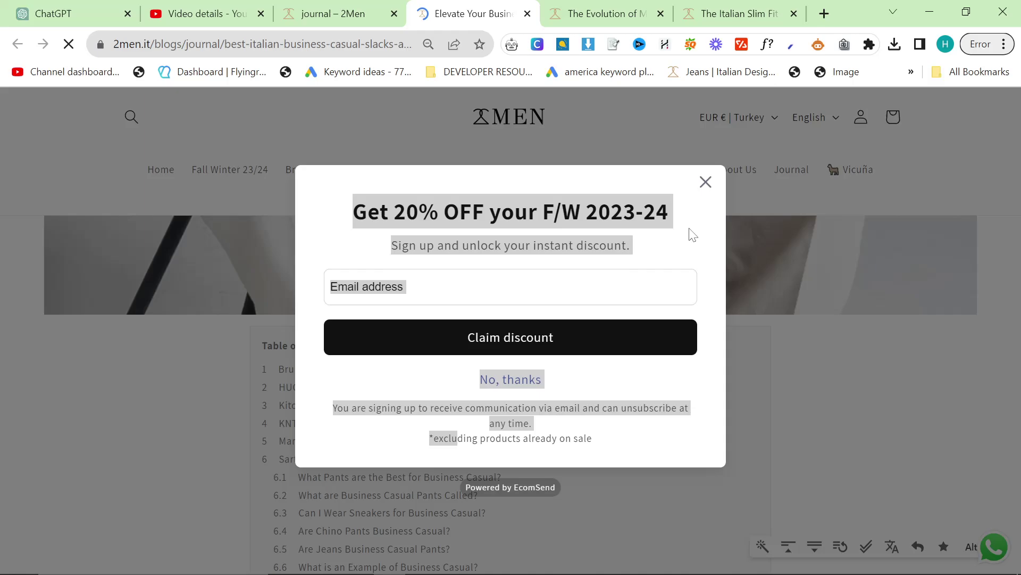
left_click(705, 183)
scroll(333, 399, "down", 3)
scroll(322, 392, "up", 3)
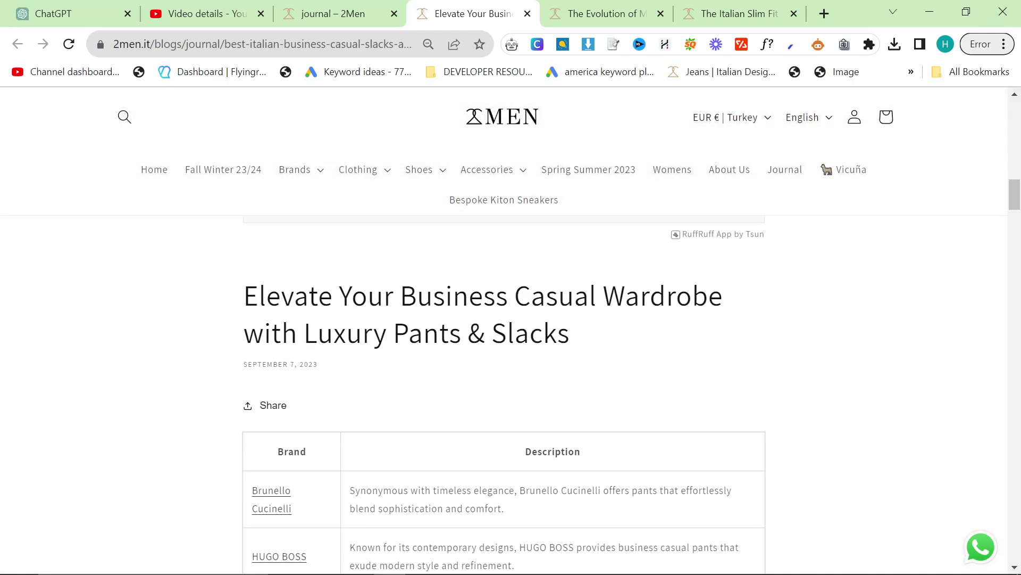
Copy the business casual article's full text, from its title to the end of the Conclusion.
left_click_drag(244, 291, 577, 327)
scroll(649, 410, "down", 15)
scroll(745, 474, "down", 15)
scroll(746, 469, "down", 15)
scroll(646, 421, "up", 4)
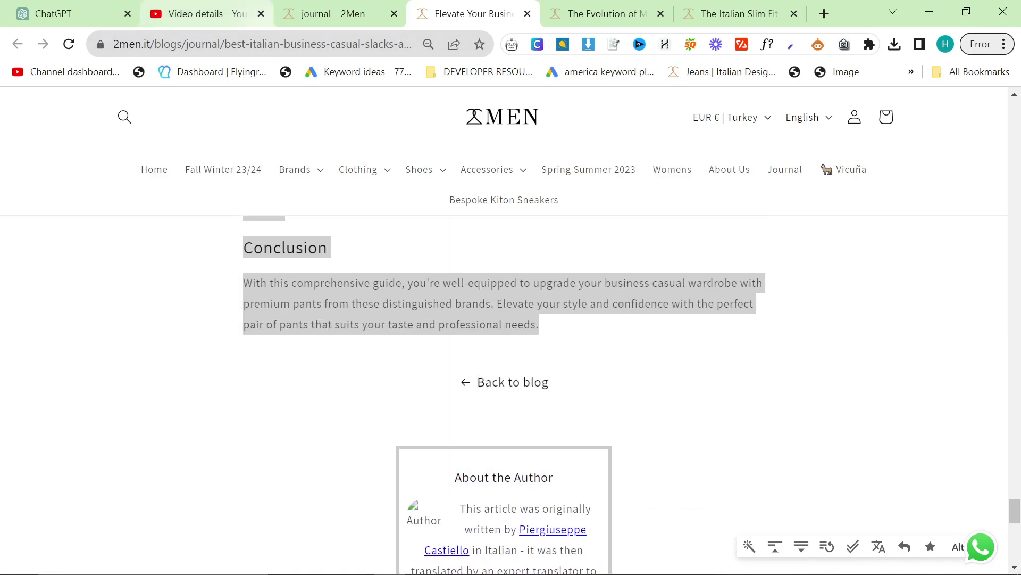
key("alt+Tab")
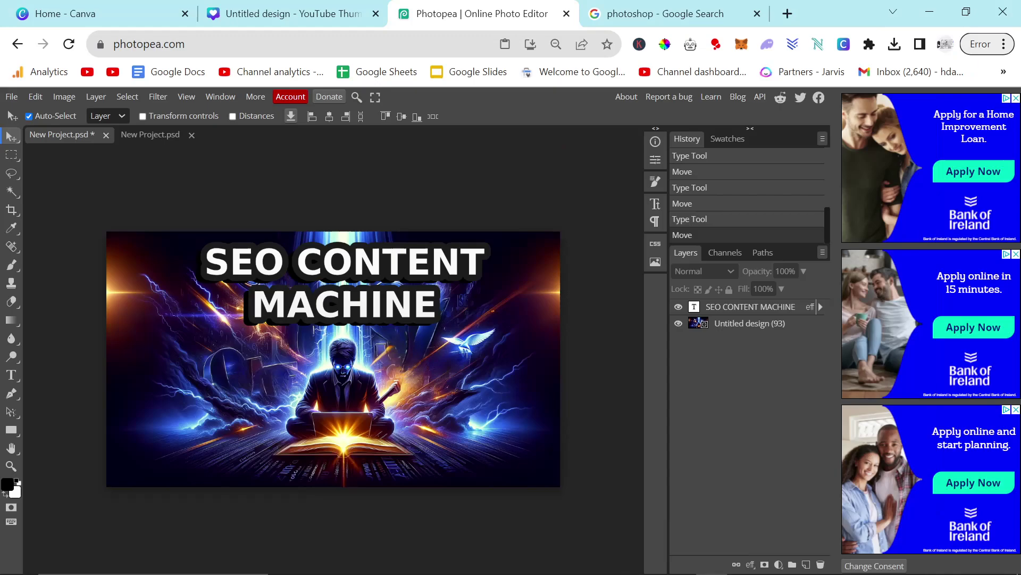
key("alt+Tab")
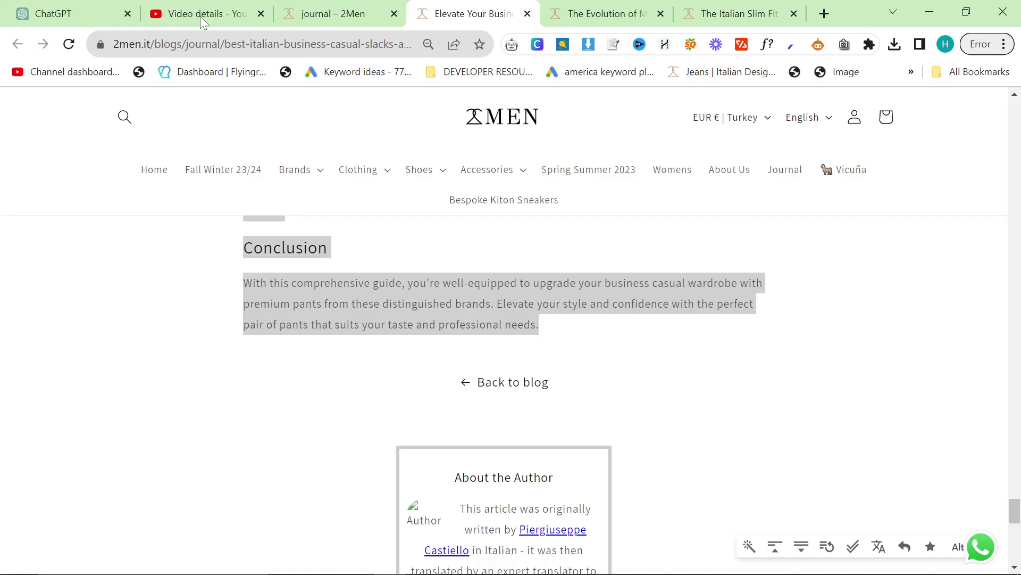
Close the enlarged ChatGPT image and send "Can you create a blog featured image for this article" with the copied article text below it.
left_click(69, 13)
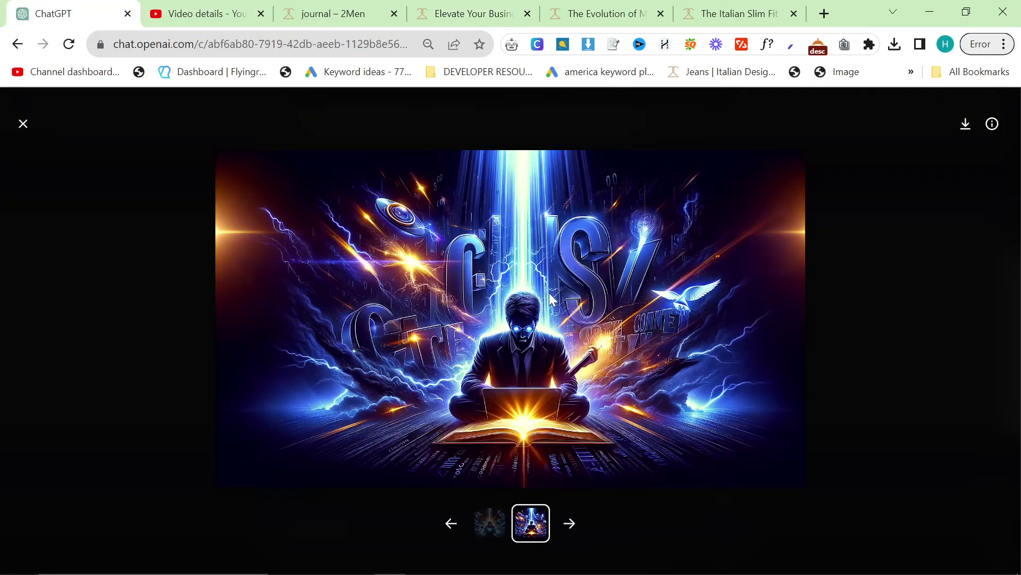
key("Escape")
type("Can you")
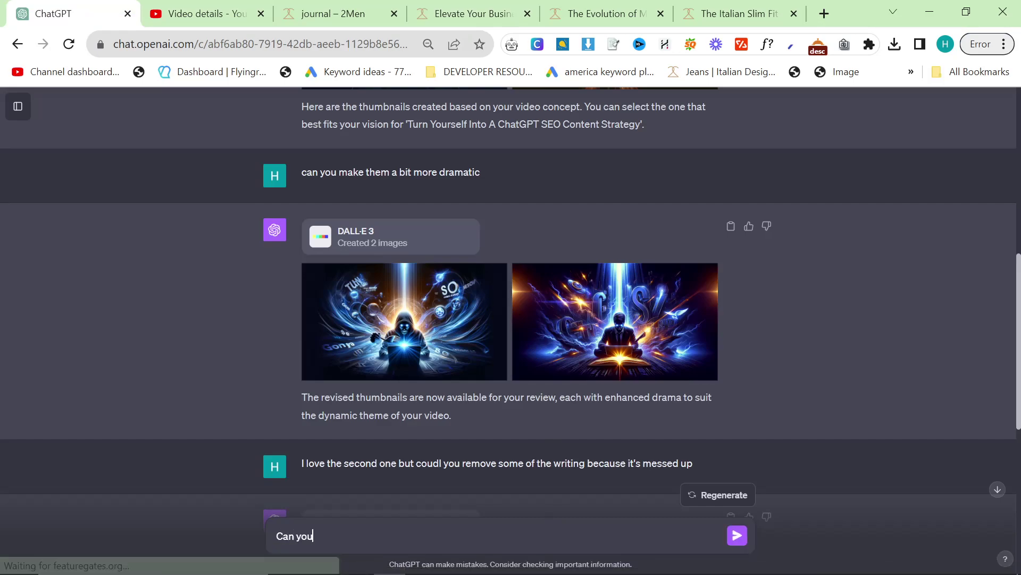
type(" cr")
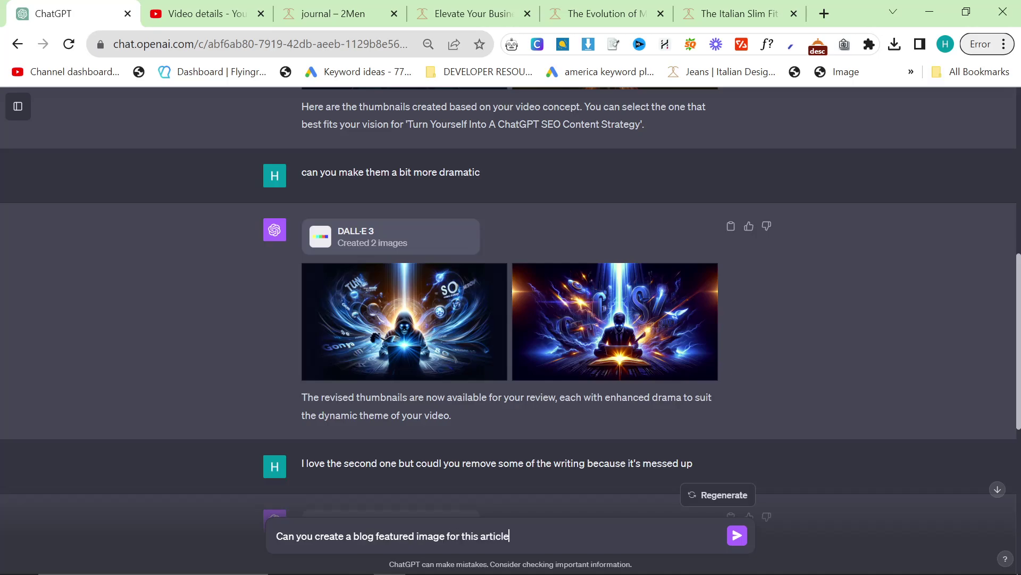
key("shift+Return")
key("shift+Return")
key("ctrl+v")
key("Return")
Wait for the DALL·E 3 featured images at the end of the chat and examine both at full size.
scroll(456, 450, "down", 18)
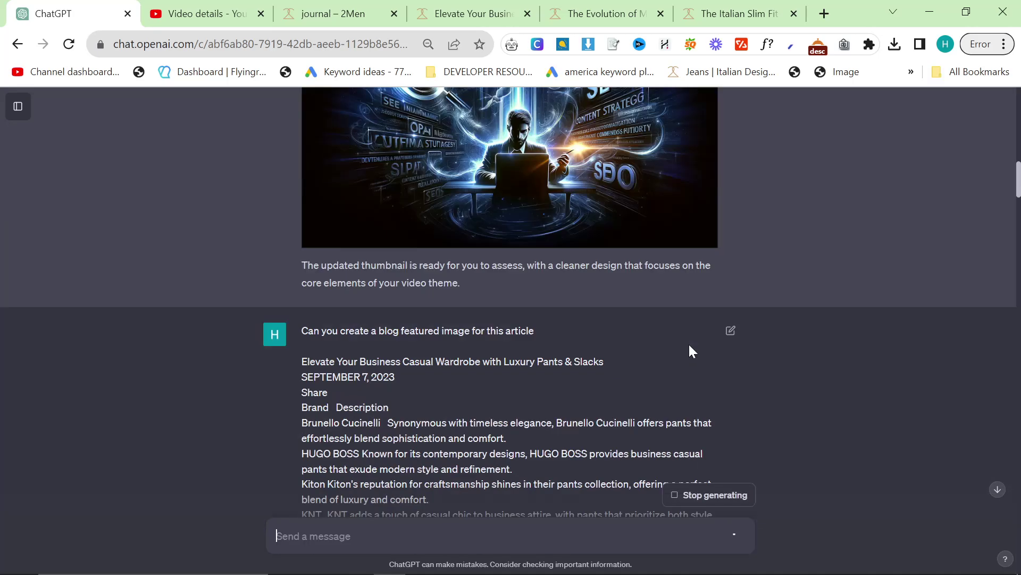
left_click_drag(1020, 371, 1020, 373)
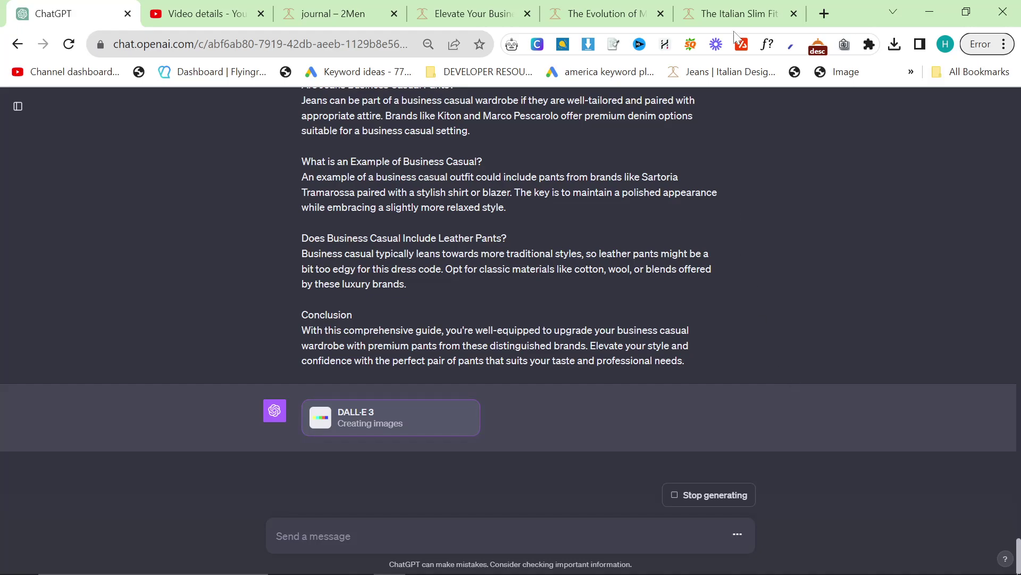
left_click(602, 13)
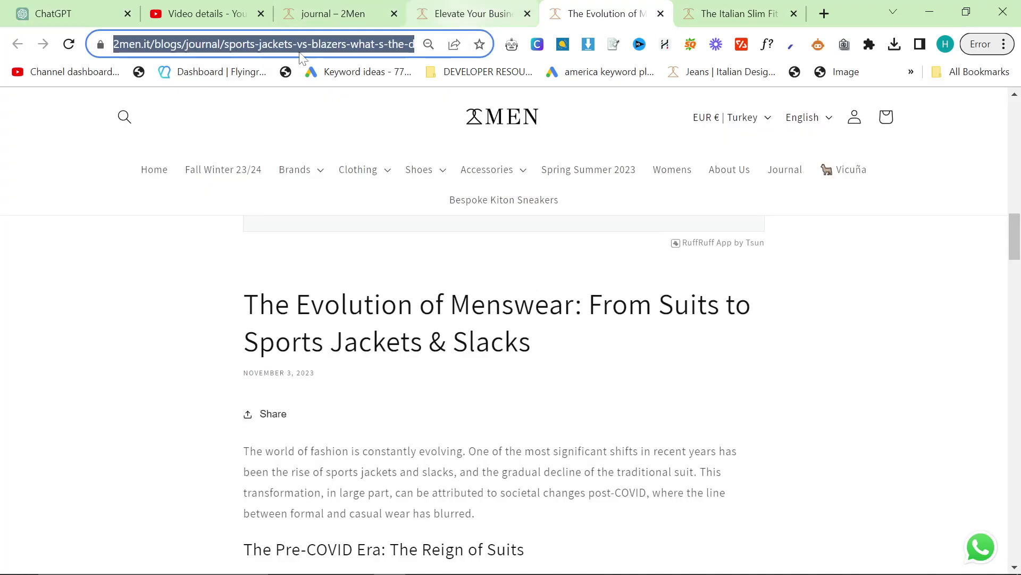
left_click(88, 8)
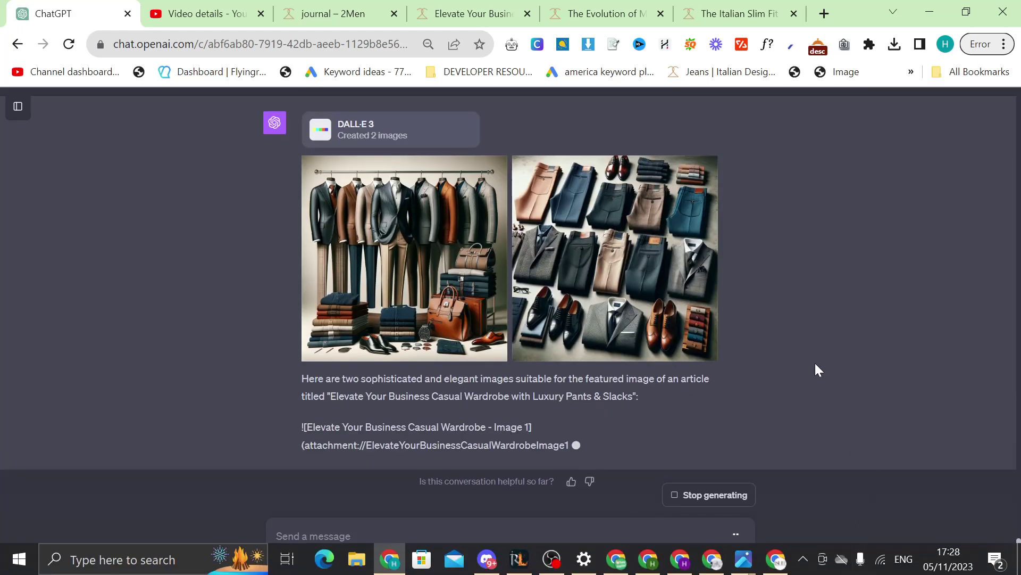
scroll(745, 372, "up", 3)
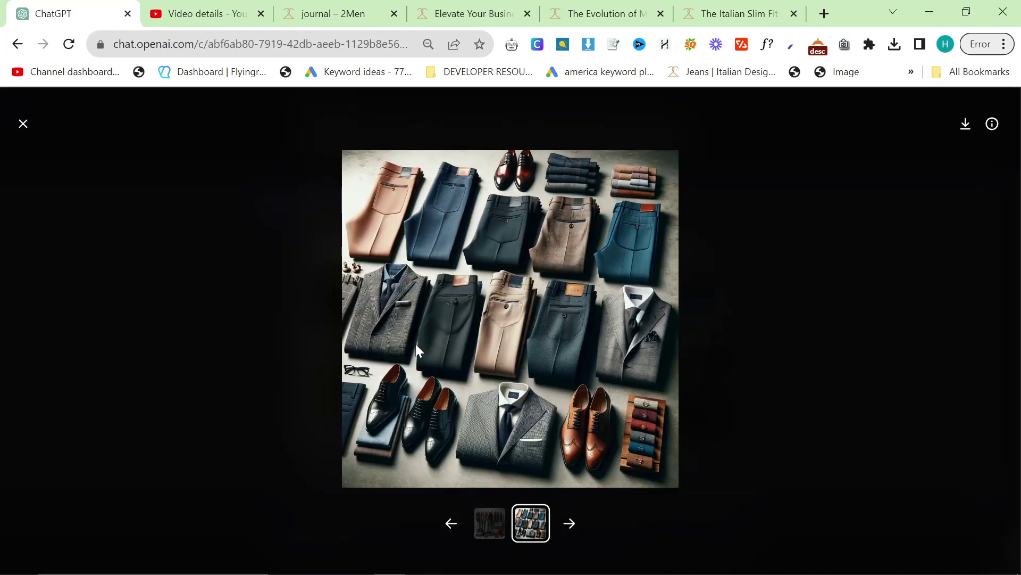
left_click(619, 399)
left_click(23, 124)
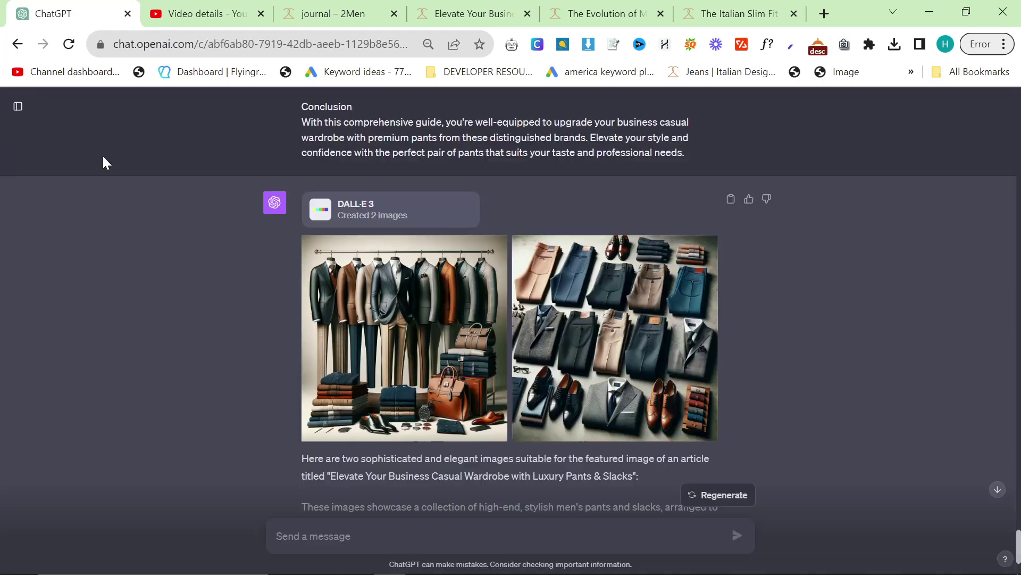
left_click(400, 341)
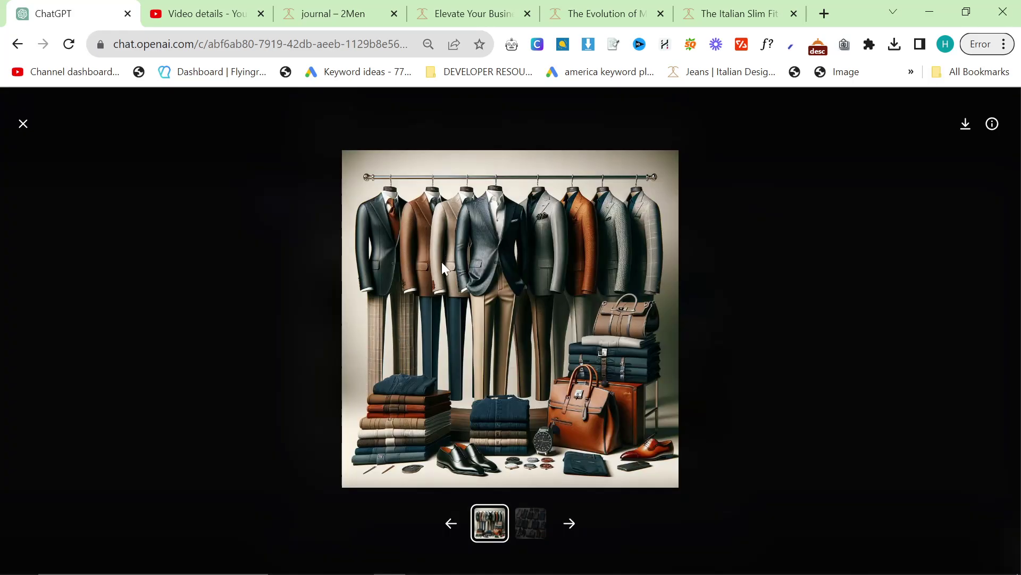
left_click(23, 124)
Find the start of the featured image prompt in the chat and highlight the pasted article's title.
scroll(467, 372, "up", 10)
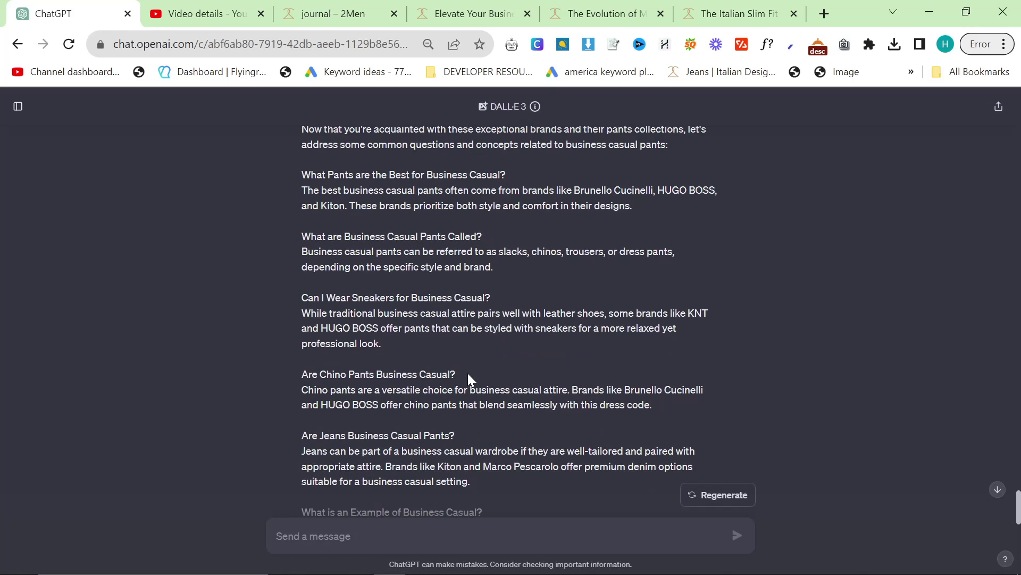
scroll(467, 372, "up", 20)
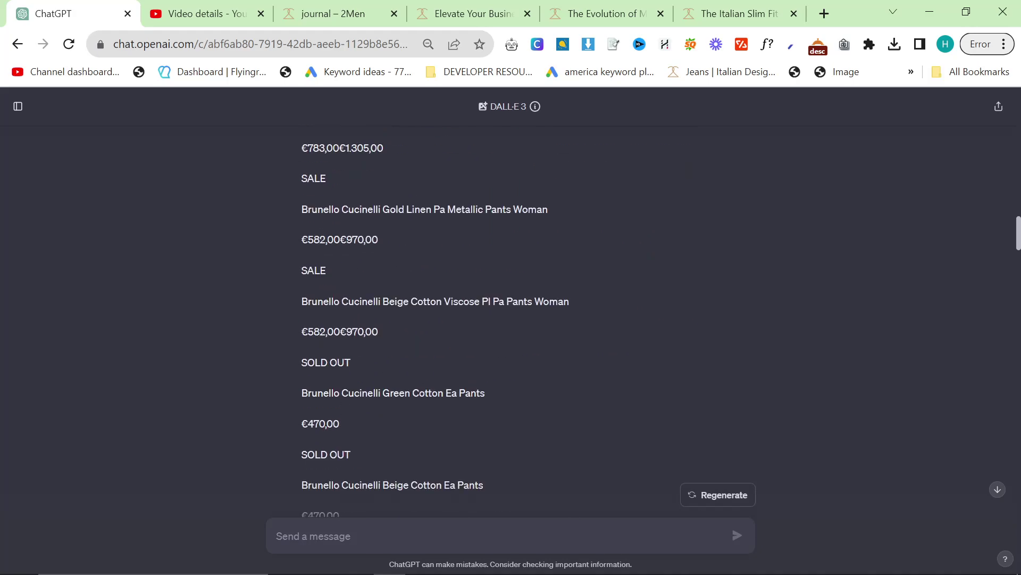
scroll(471, 381, "up", 15)
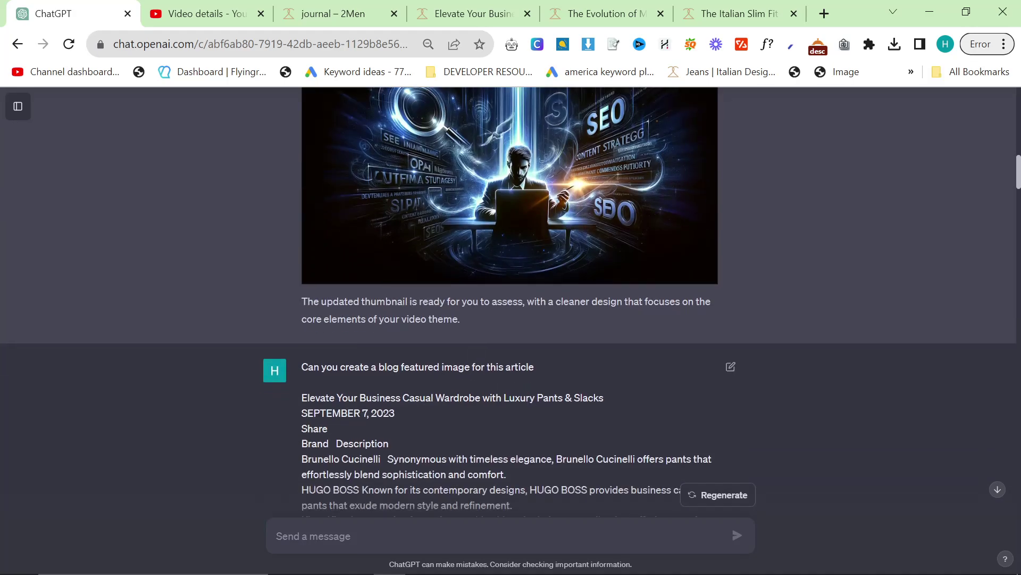
left_click_drag(403, 398, 524, 405)
triple_click(502, 398)
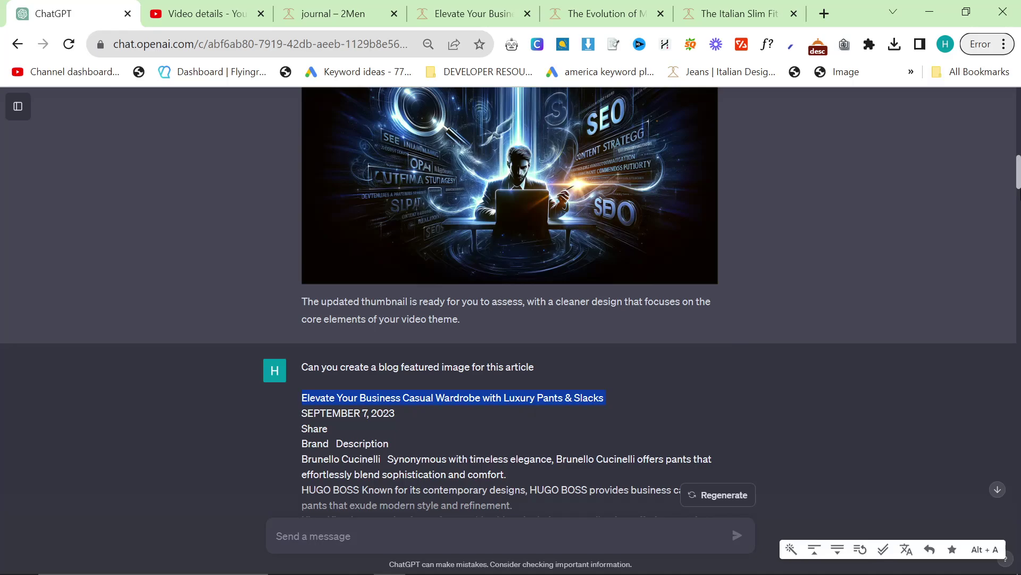
View the second generated image, with folded trousers and shoes, at full size and go back up to the pasted article text.
left_click_drag(1017, 181, 1018, 556)
scroll(642, 356, "up", 4)
left_click(642, 356)
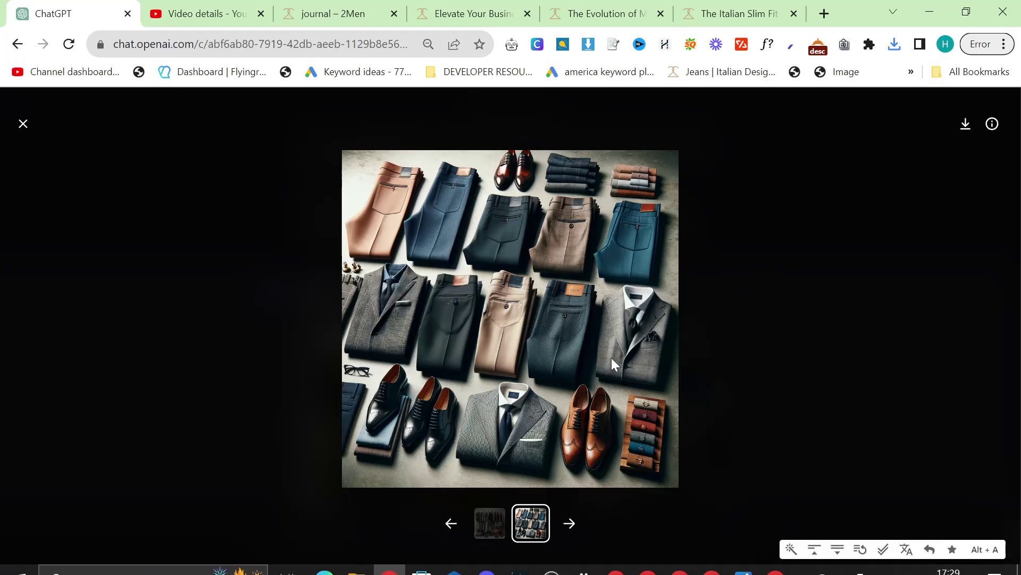
left_click(22, 124)
scroll(413, 366, "up", 10)
scroll(413, 366, "up", 15)
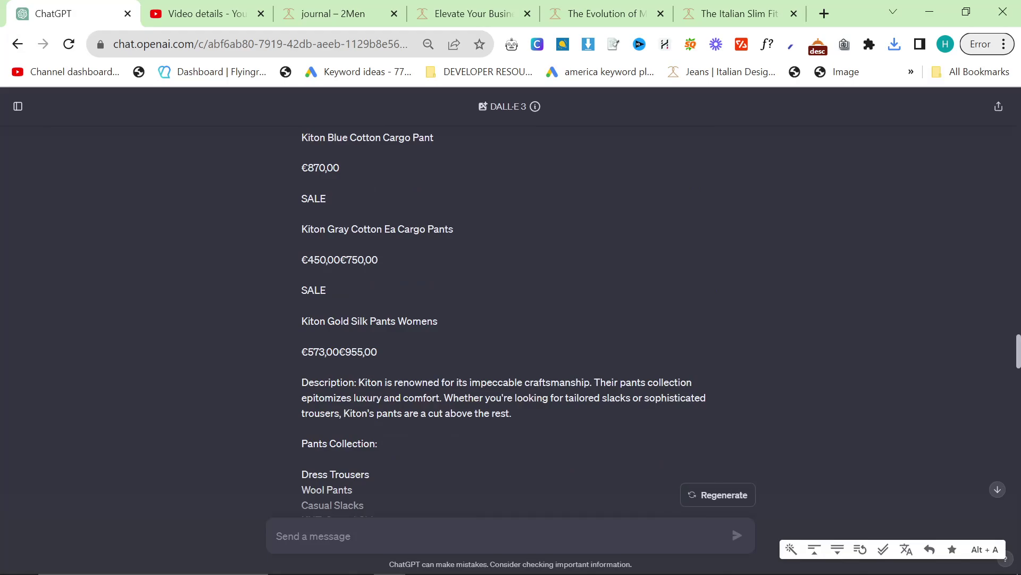